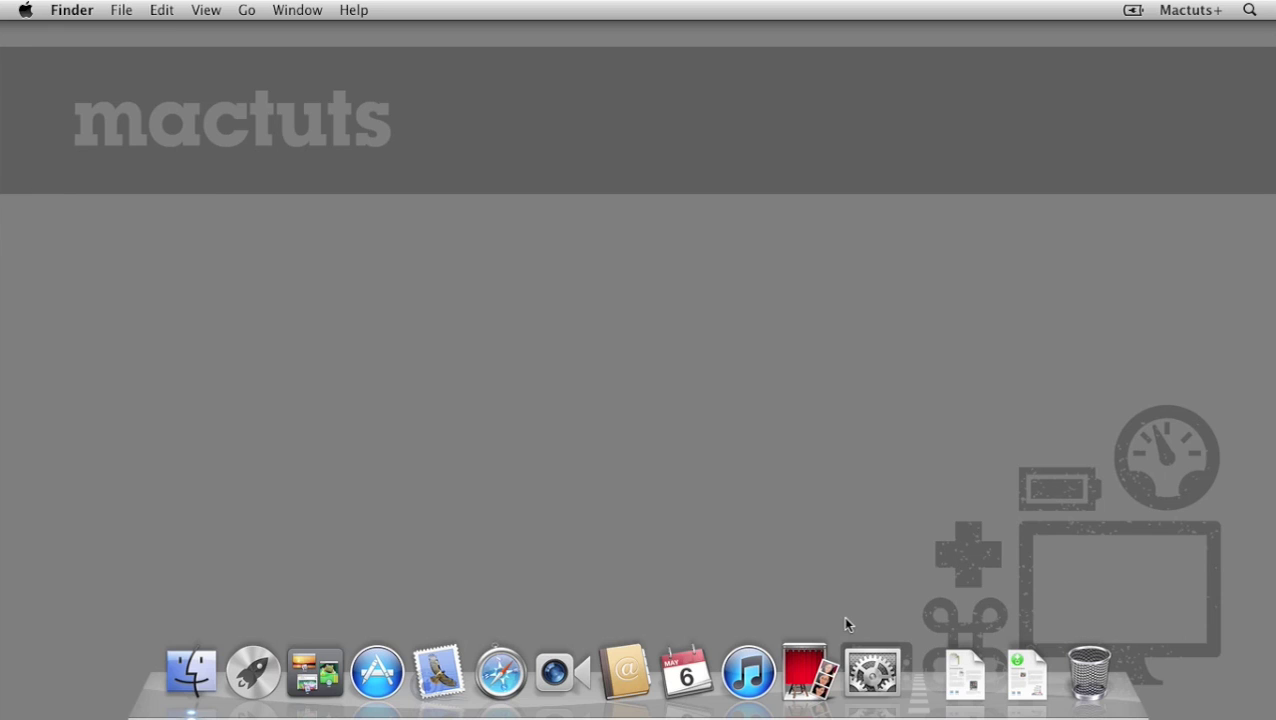
Switch on the Remote Management service in System Preferences' Sharing pane.
{"action": "left_click", "coordinate": [872, 672]}
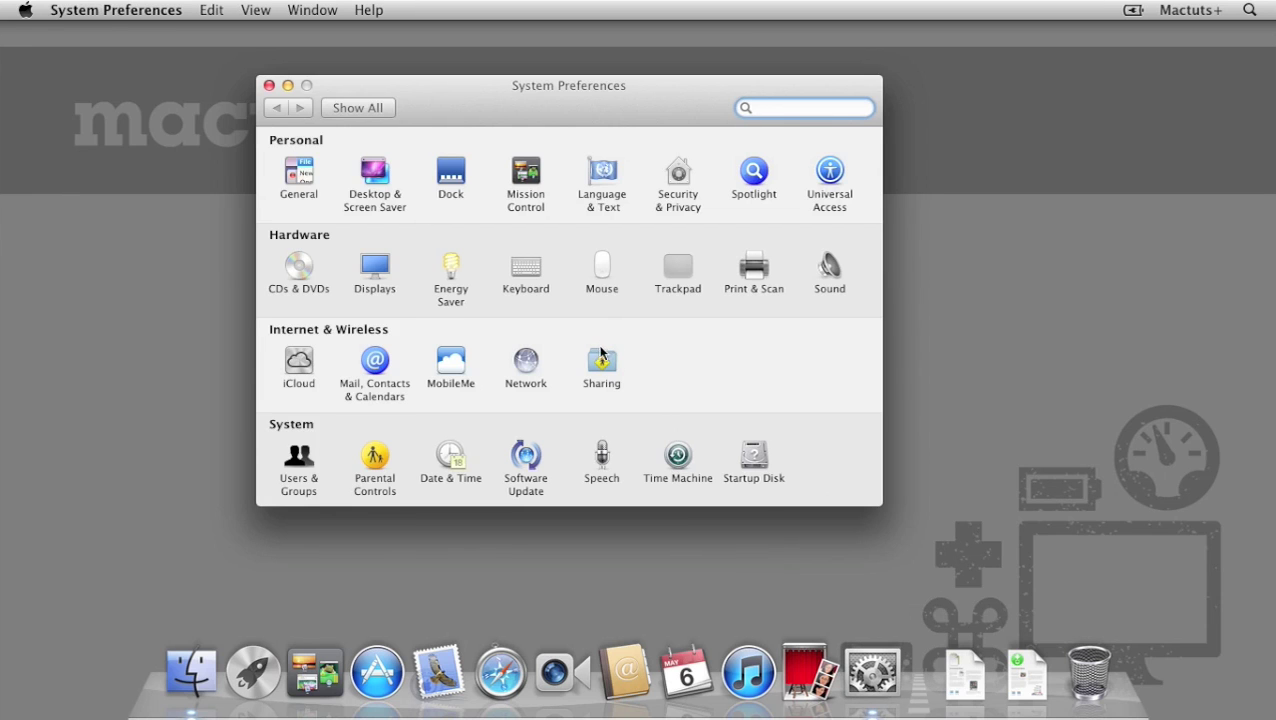
{"action": "left_click", "coordinate": [601, 362]}
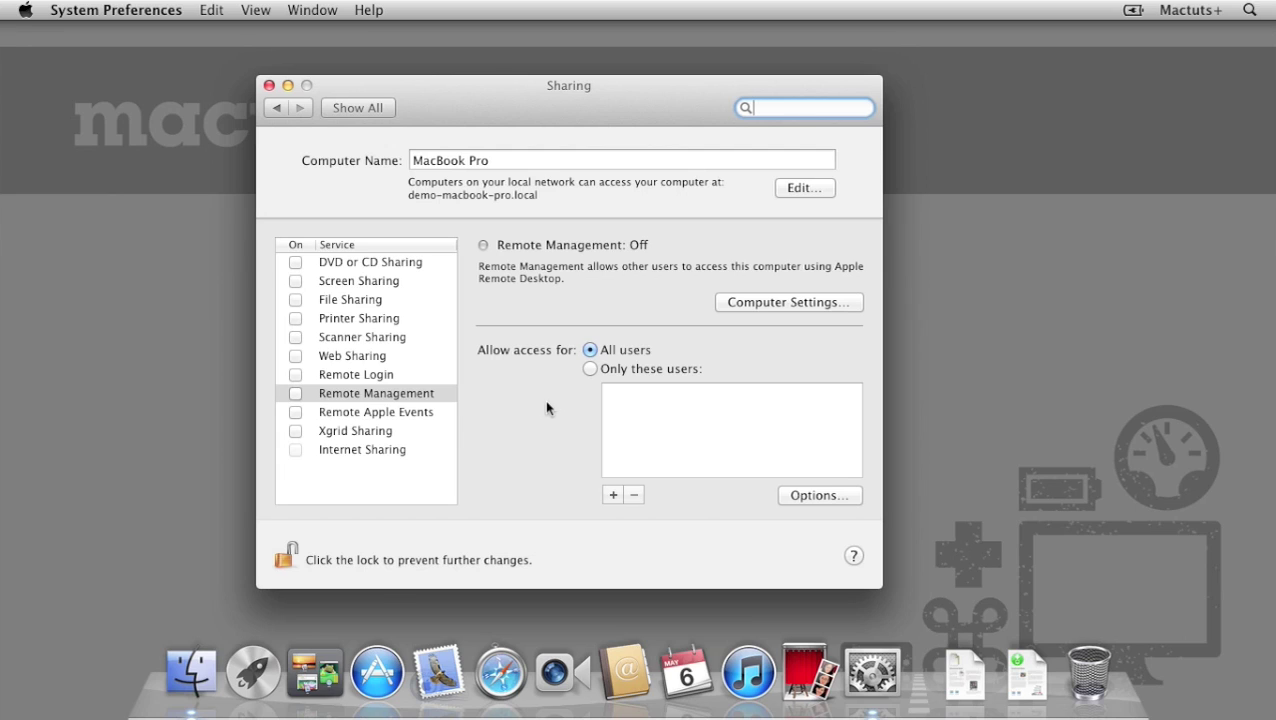
{"action": "left_click", "coordinate": [437, 396]}
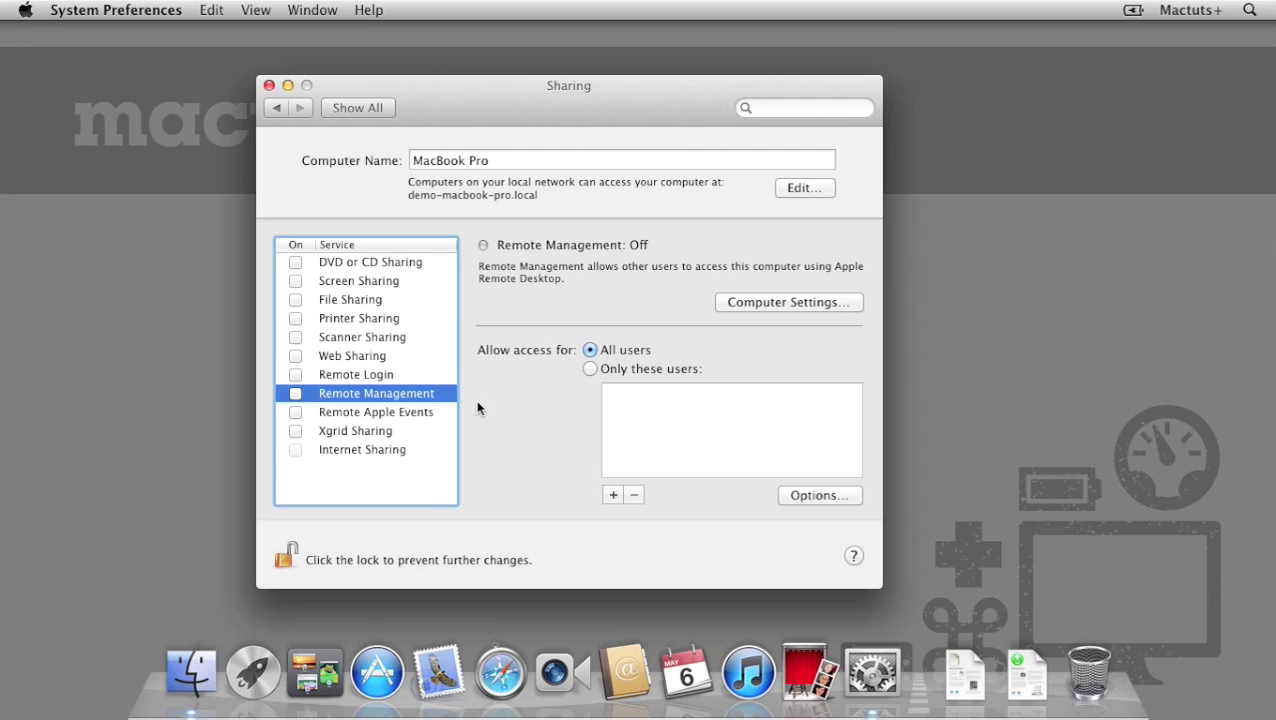
{"action": "left_click", "coordinate": [295, 393]}
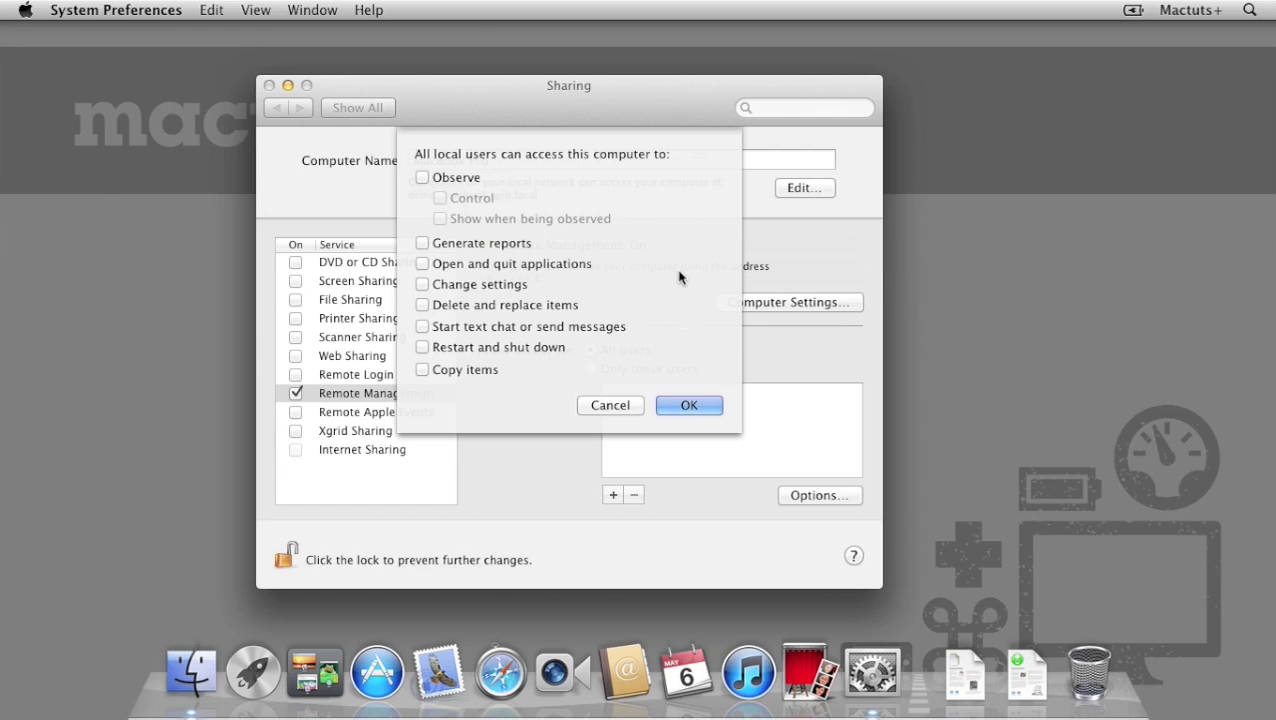
Grant local users every access permission, from Observe and Control to Generate reports, and confirm.
{"action": "left_click", "coordinate": [474, 180]}
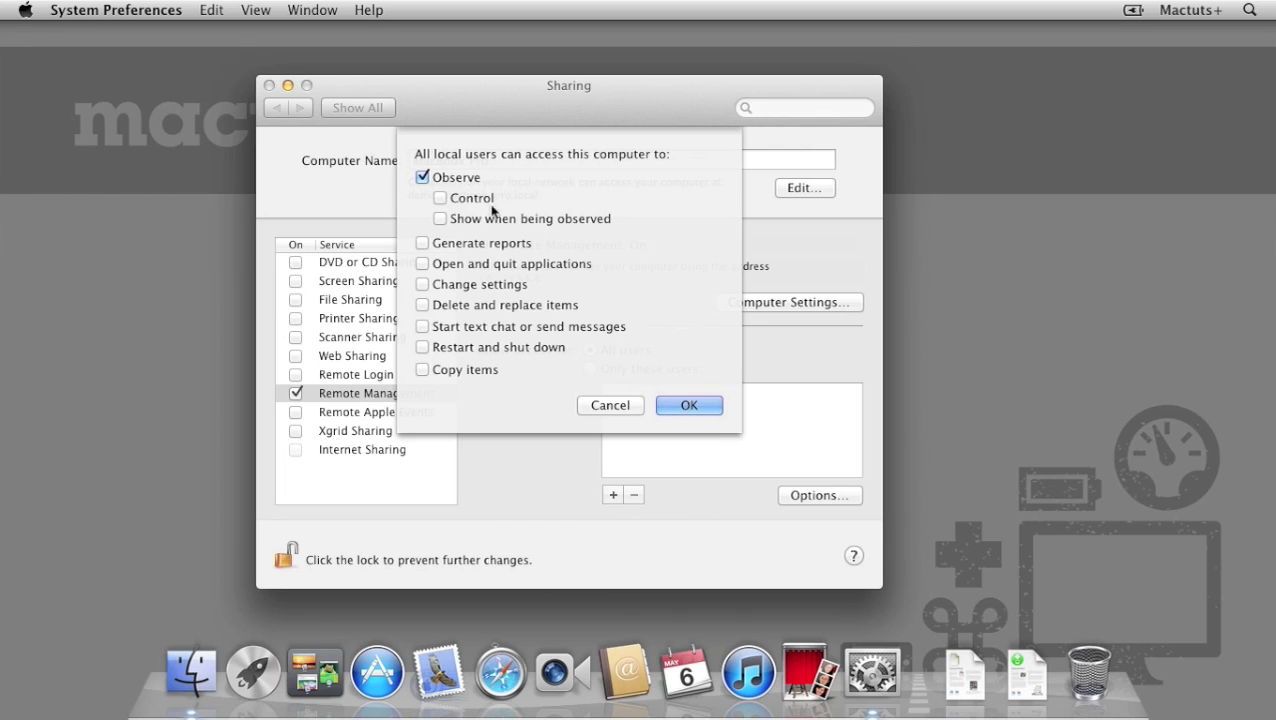
{"action": "left_click", "coordinate": [489, 203]}
{"action": "left_click", "coordinate": [514, 219]}
{"action": "left_click", "coordinate": [530, 244]}
{"action": "left_click", "coordinate": [482, 250]}
{"action": "left_click", "coordinate": [440, 216]}
{"action": "left_click", "coordinate": [441, 198]}
{"action": "left_click", "coordinate": [424, 178]}
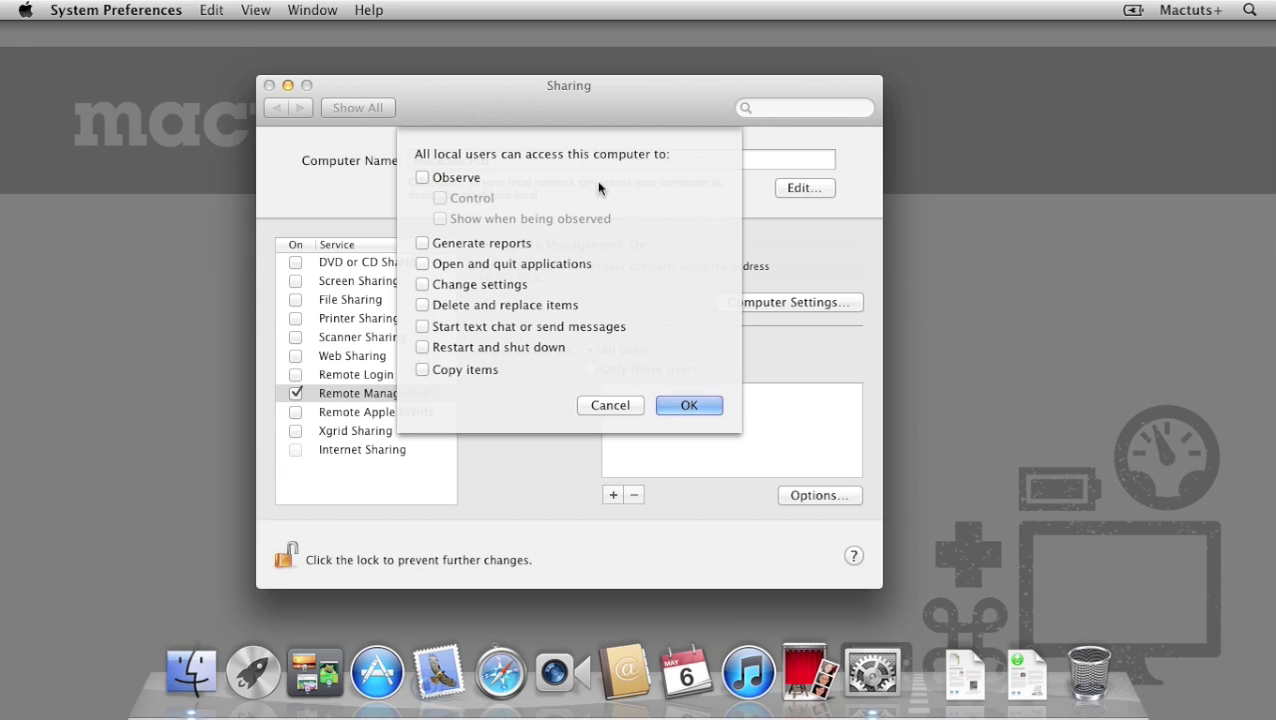
{"action": "left_click", "coordinate": [455, 180], "text": "alt"}
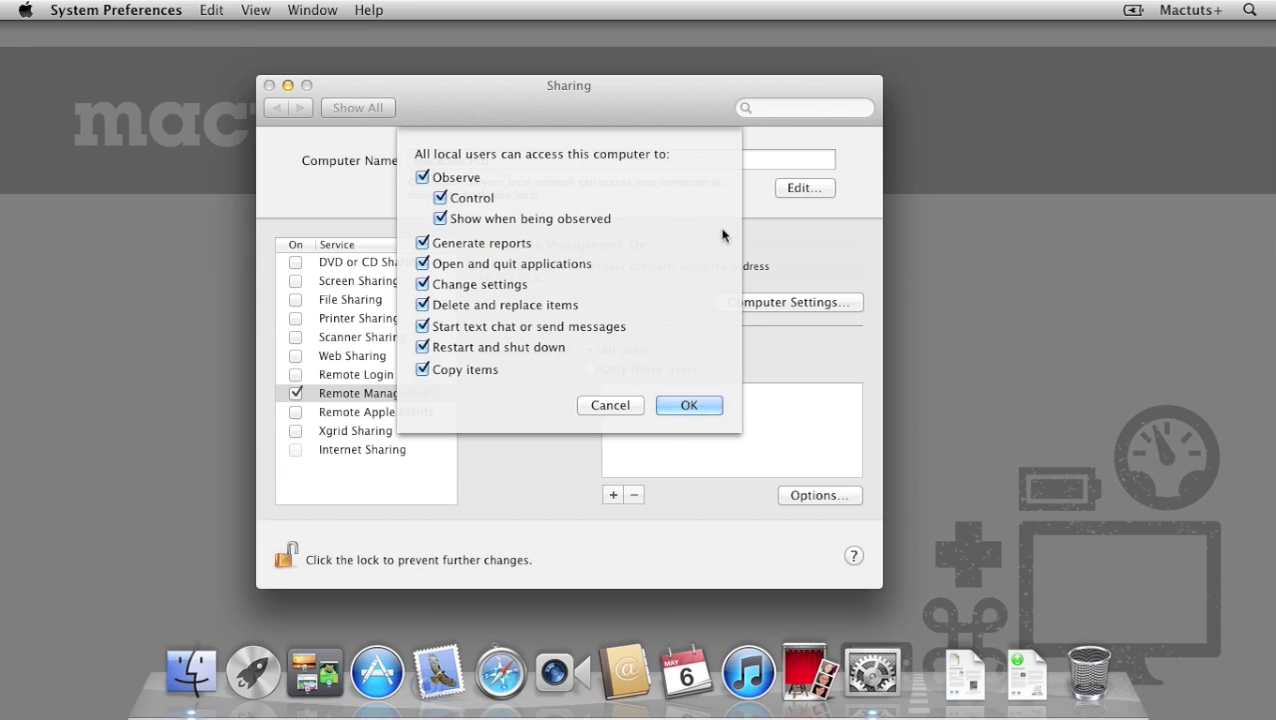
{"action": "left_click", "coordinate": [714, 410]}
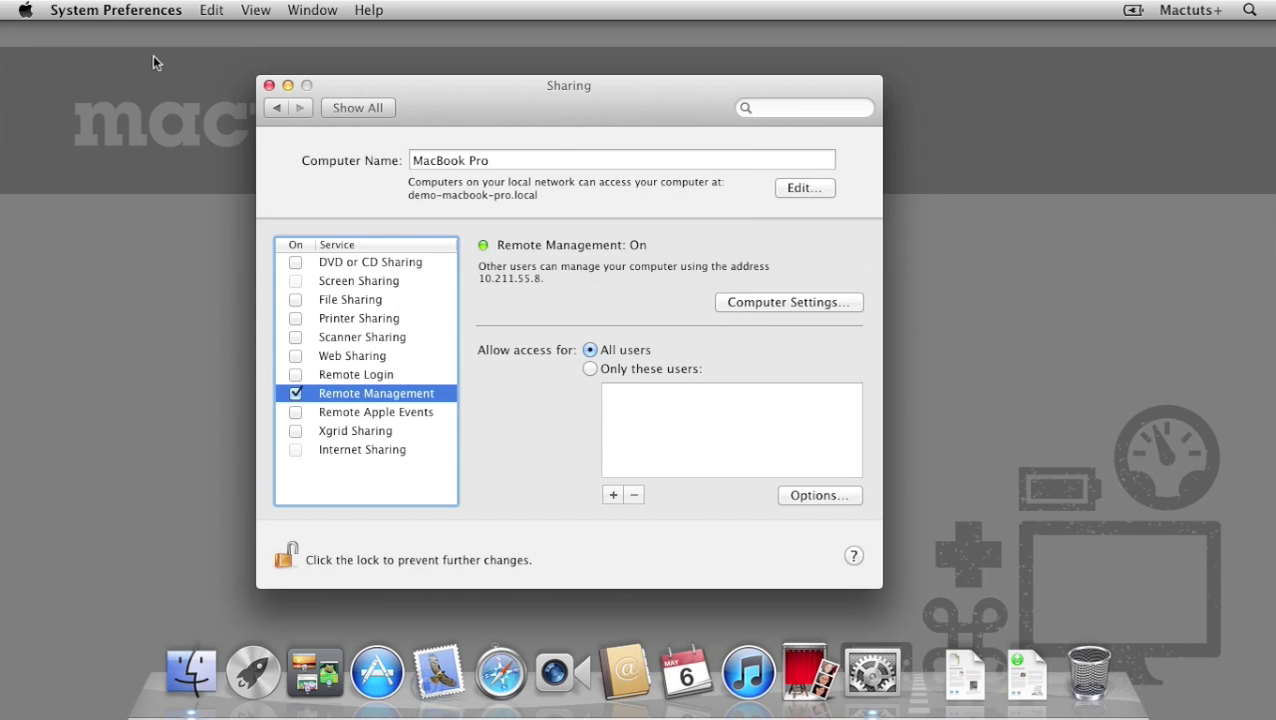
Launch Remote Desktop from the Applications folder and agree to its license.
{"action": "left_click", "coordinate": [268, 86]}
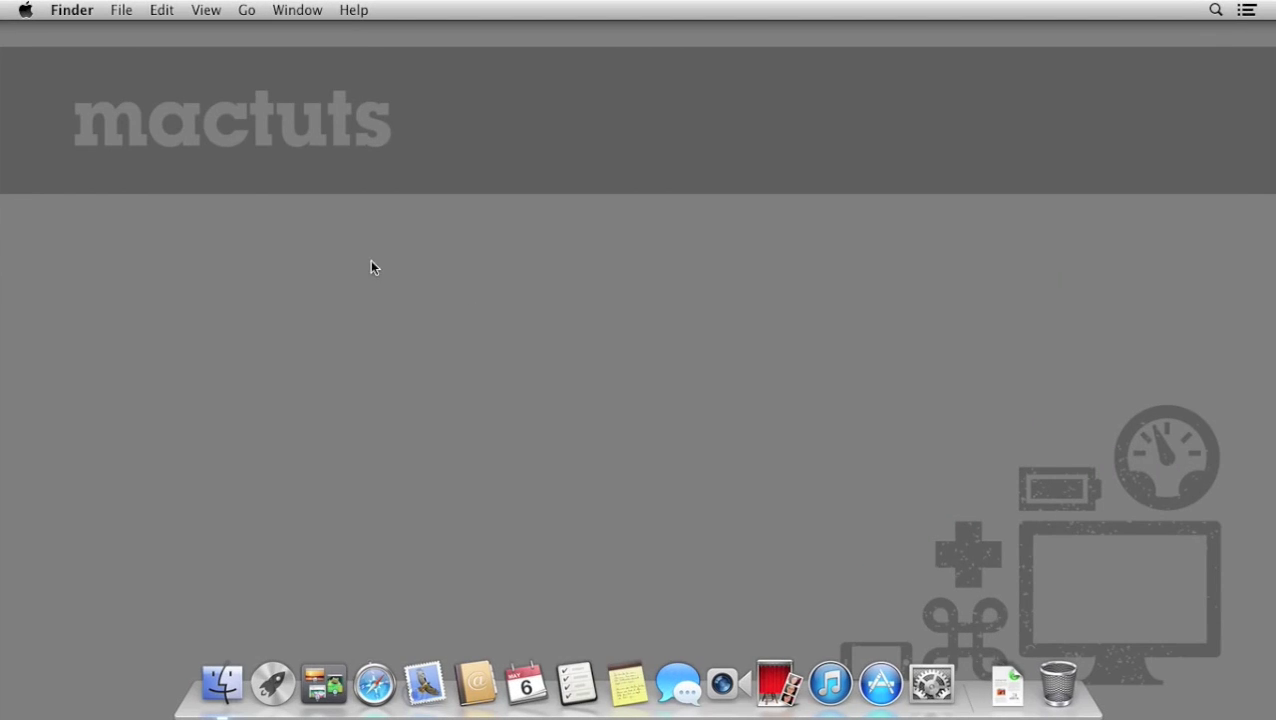
{"action": "left_click", "coordinate": [255, 12]}
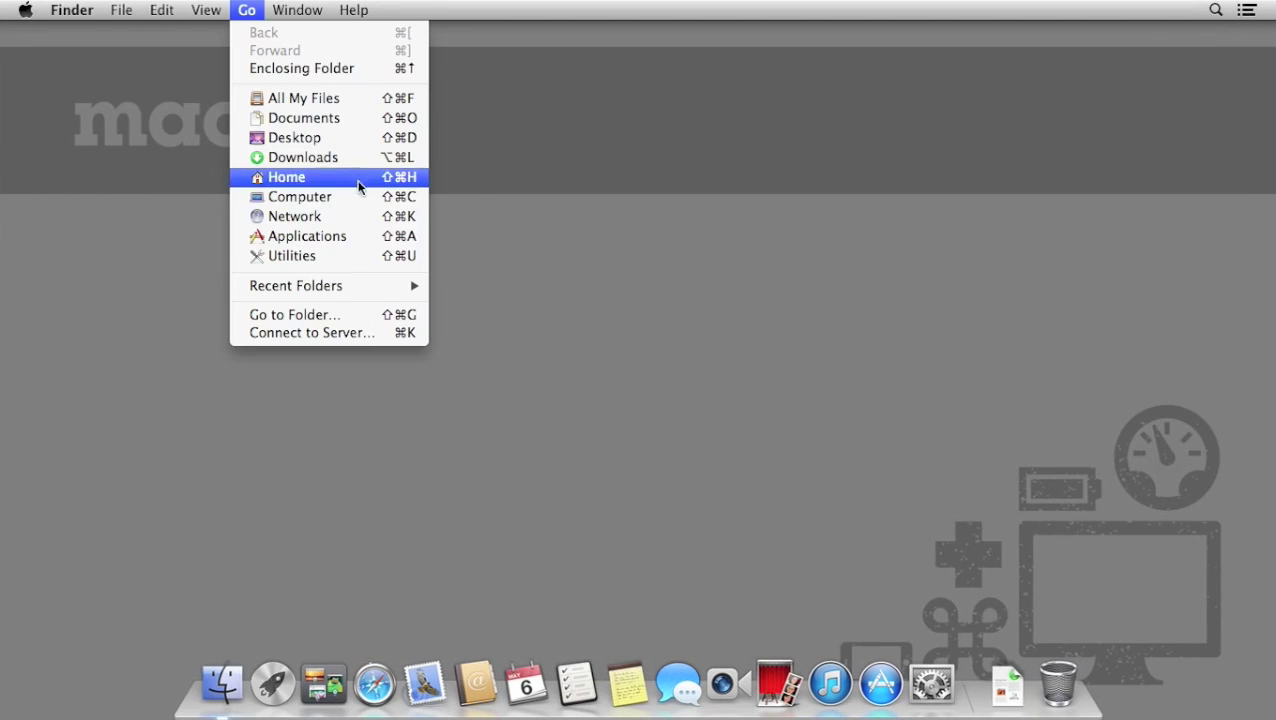
{"action": "left_click", "coordinate": [357, 236]}
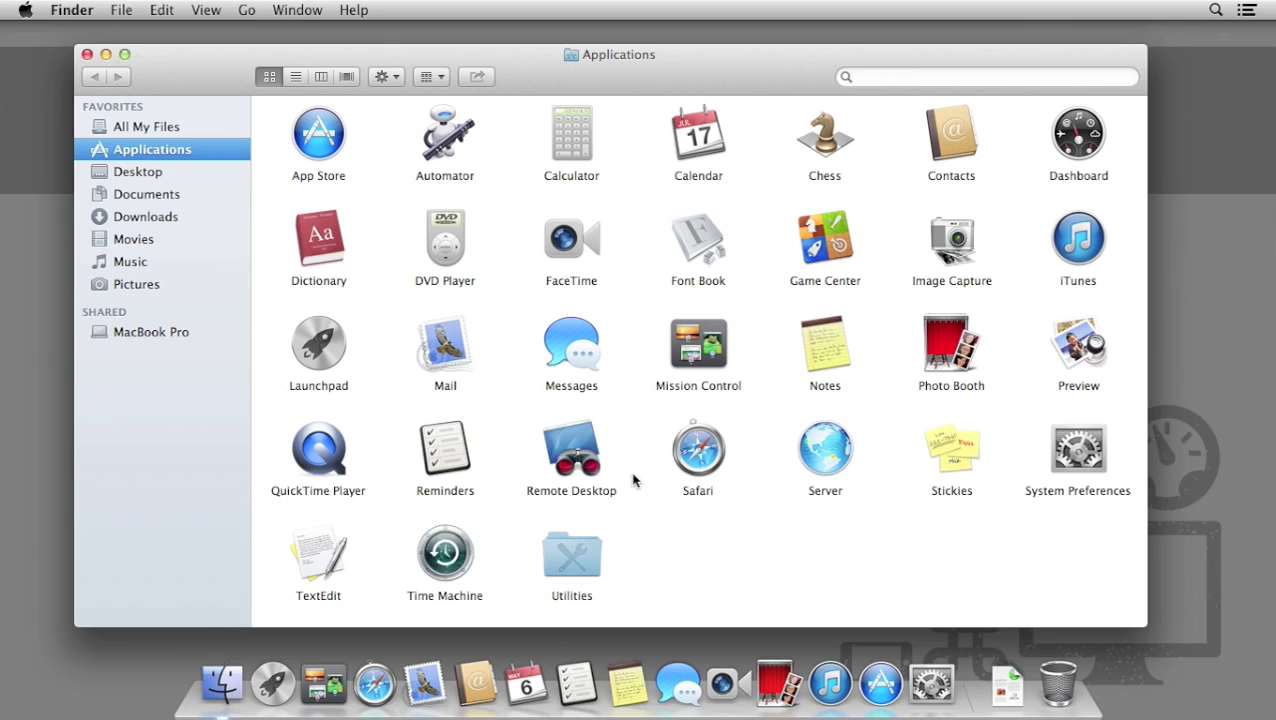
{"action": "double_click", "coordinate": [573, 440]}
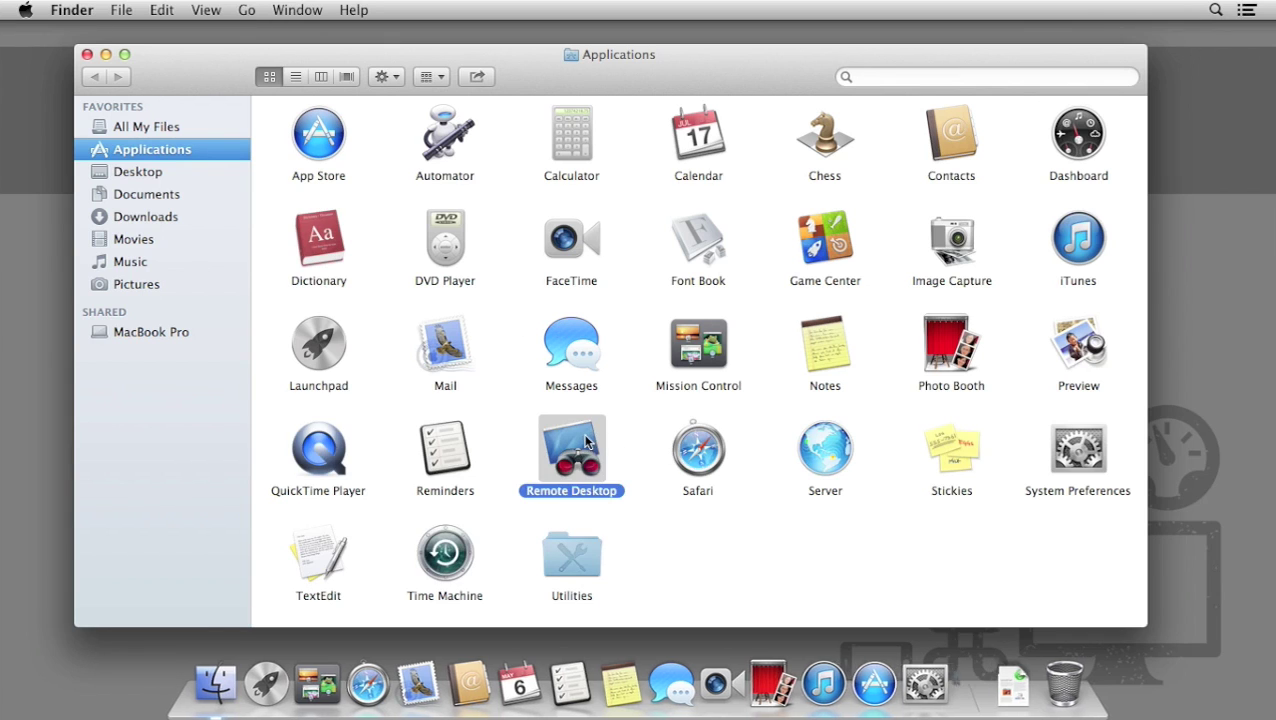
{"action": "left_click", "coordinate": [87, 55]}
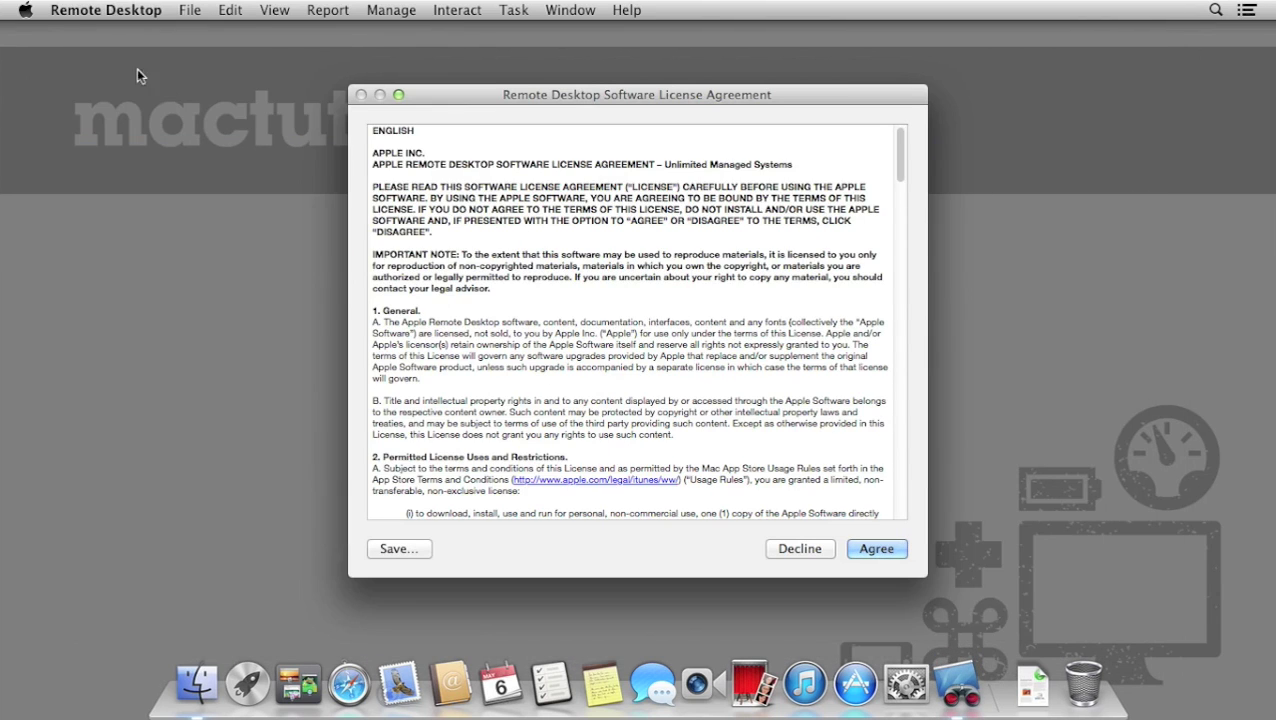
{"action": "left_click", "coordinate": [904, 552]}
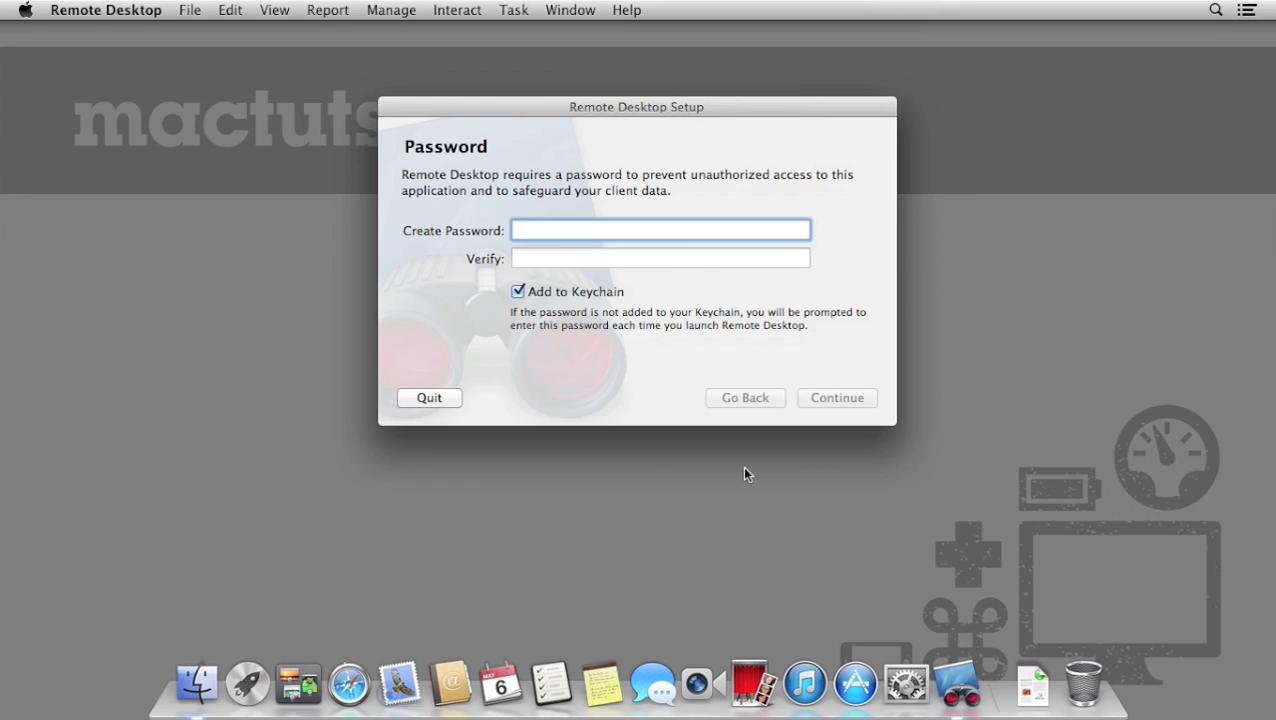
Set and verify a Remote Desktop password, keeping default Task Server and report collection settings.
{"action": "type", "text": "•••••"}
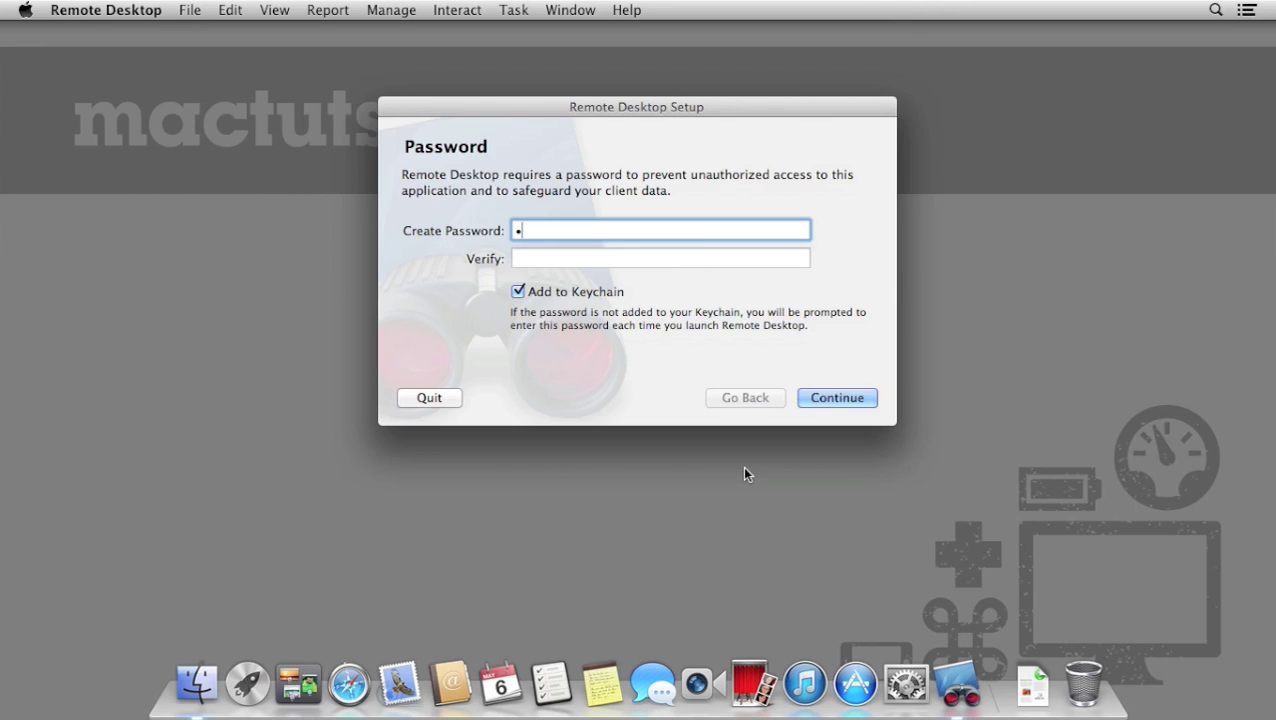
{"action": "key", "text": "Tab"}
{"action": "type", "text": "•••••"}
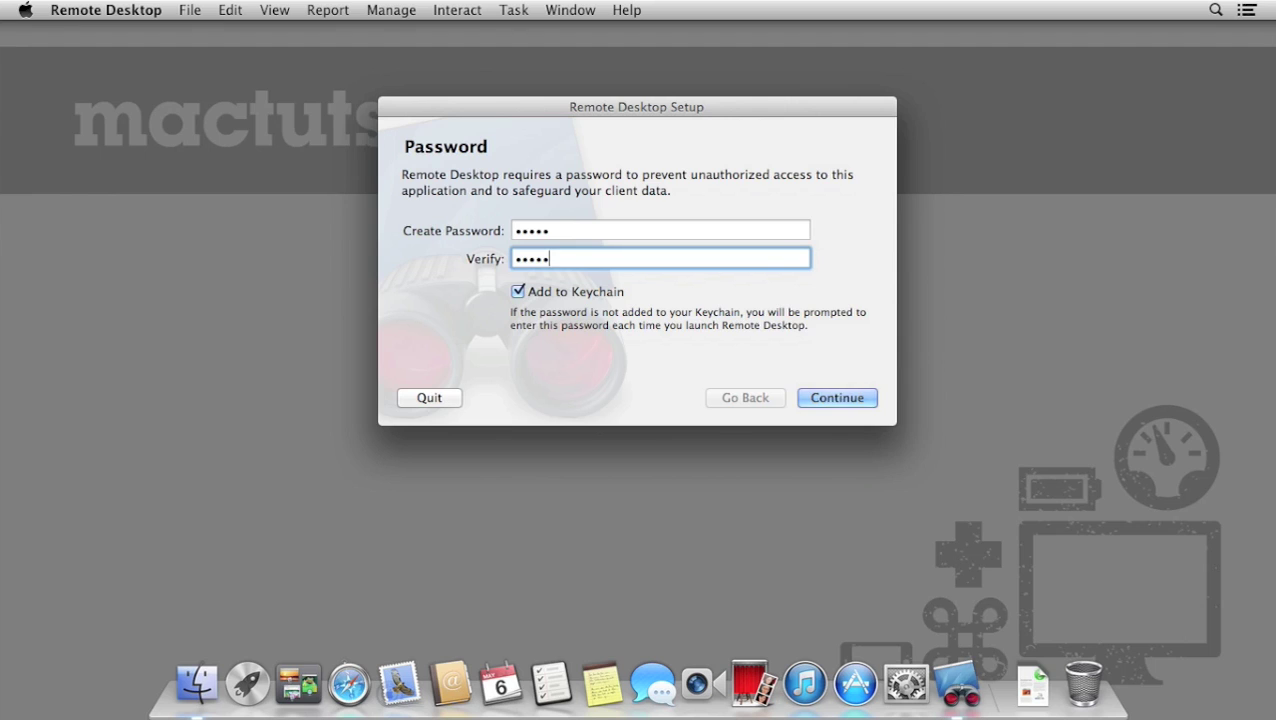
{"action": "key", "text": "Return"}
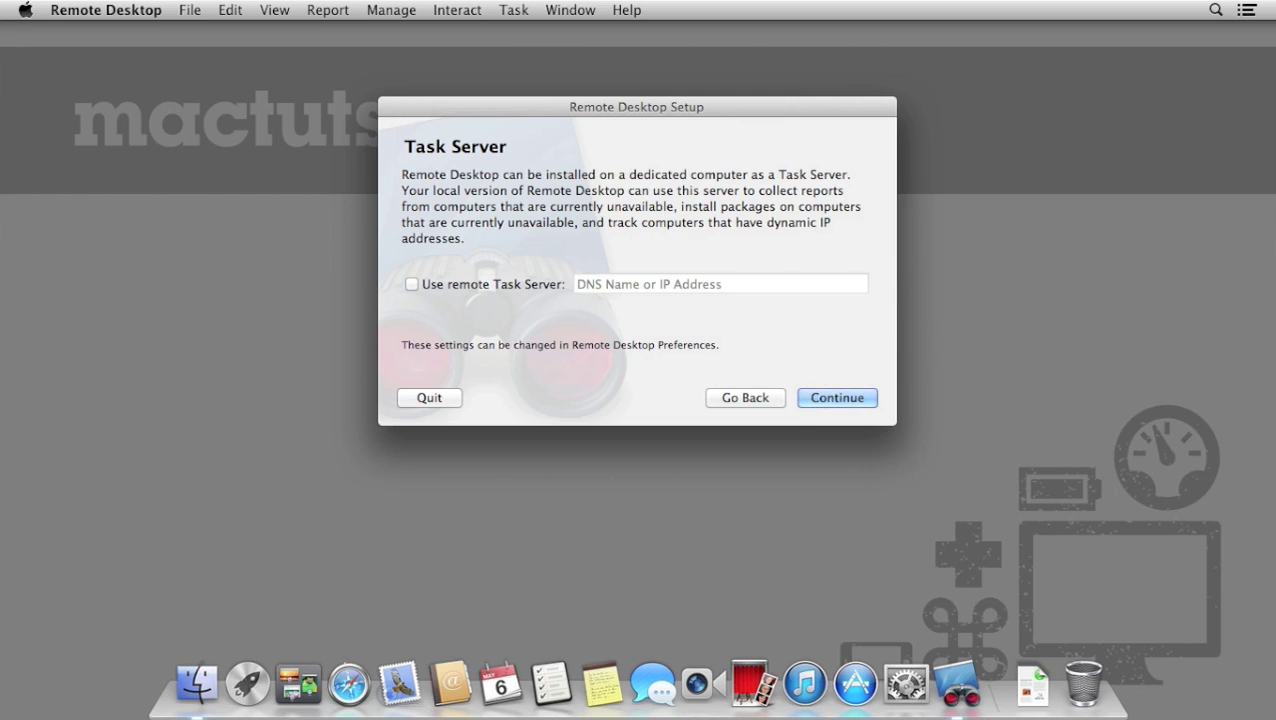
{"action": "key", "text": "Return"}
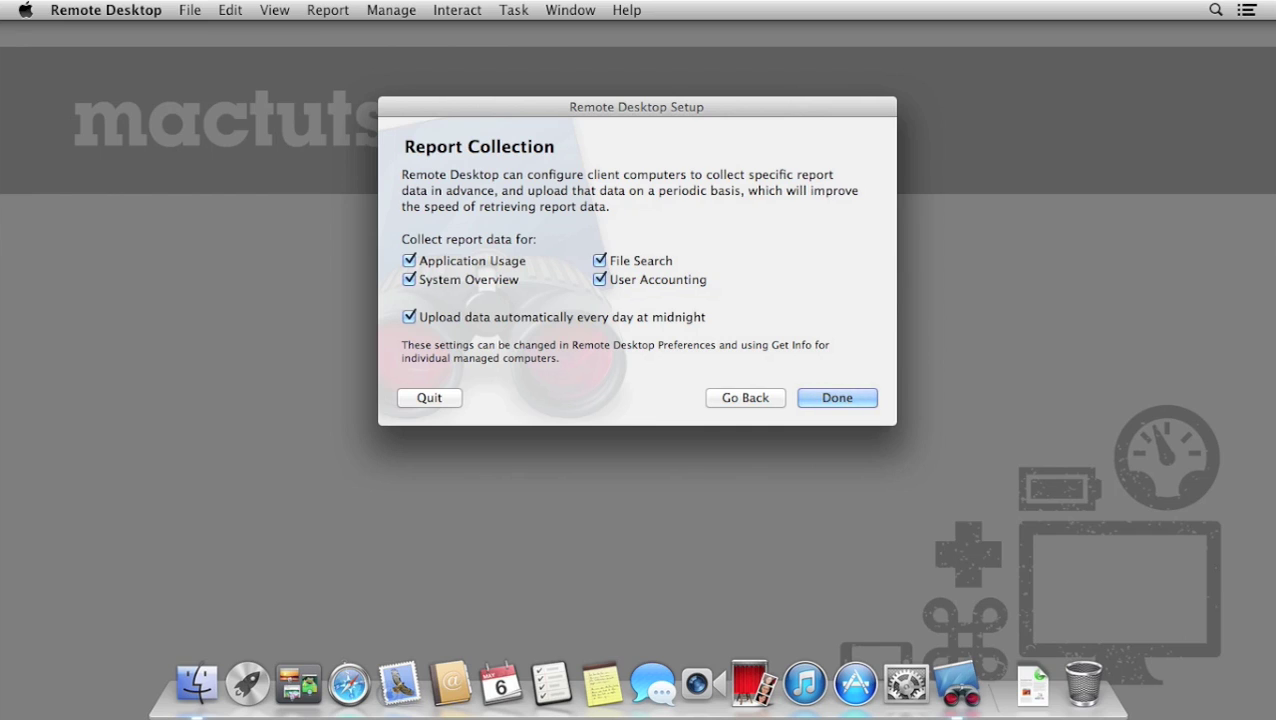
{"action": "key", "text": "Return"}
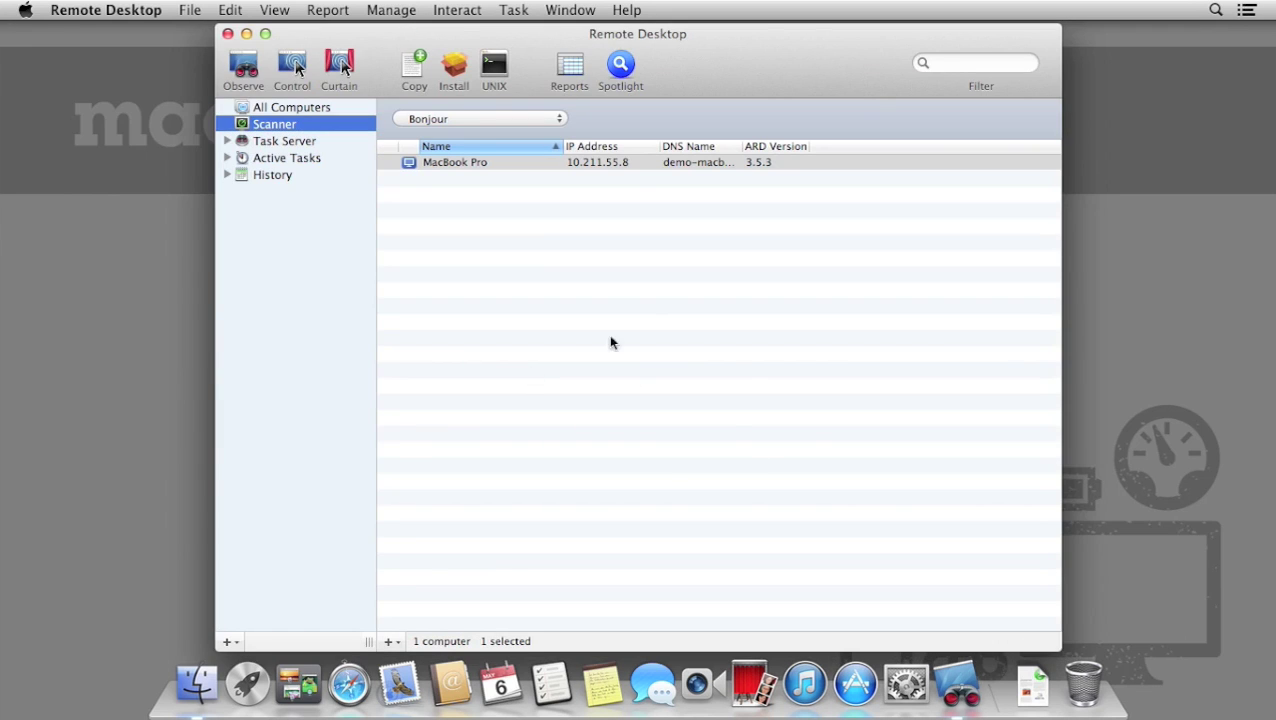
Shift the Remote Desktop window slightly to the left.
{"action": "left_click_drag", "start_coordinate": [758, 77], "coordinate": [730, 75]}
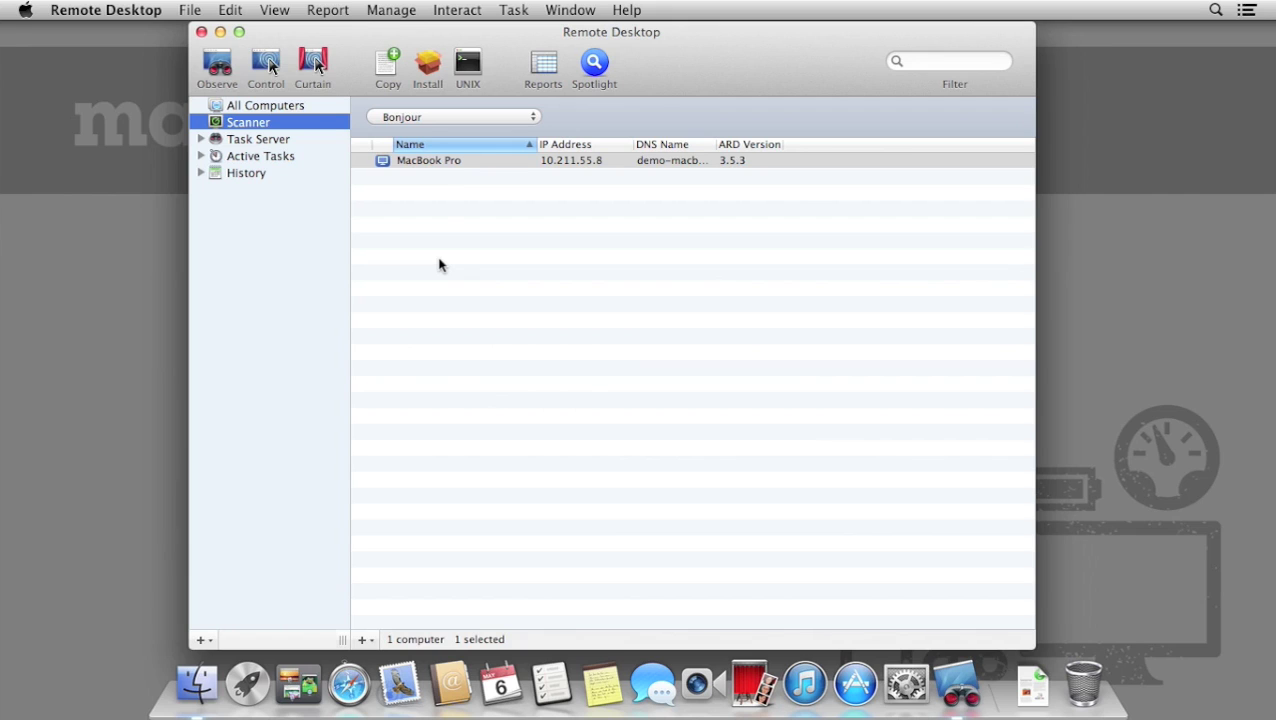
{"action": "left_click", "coordinate": [439, 164]}
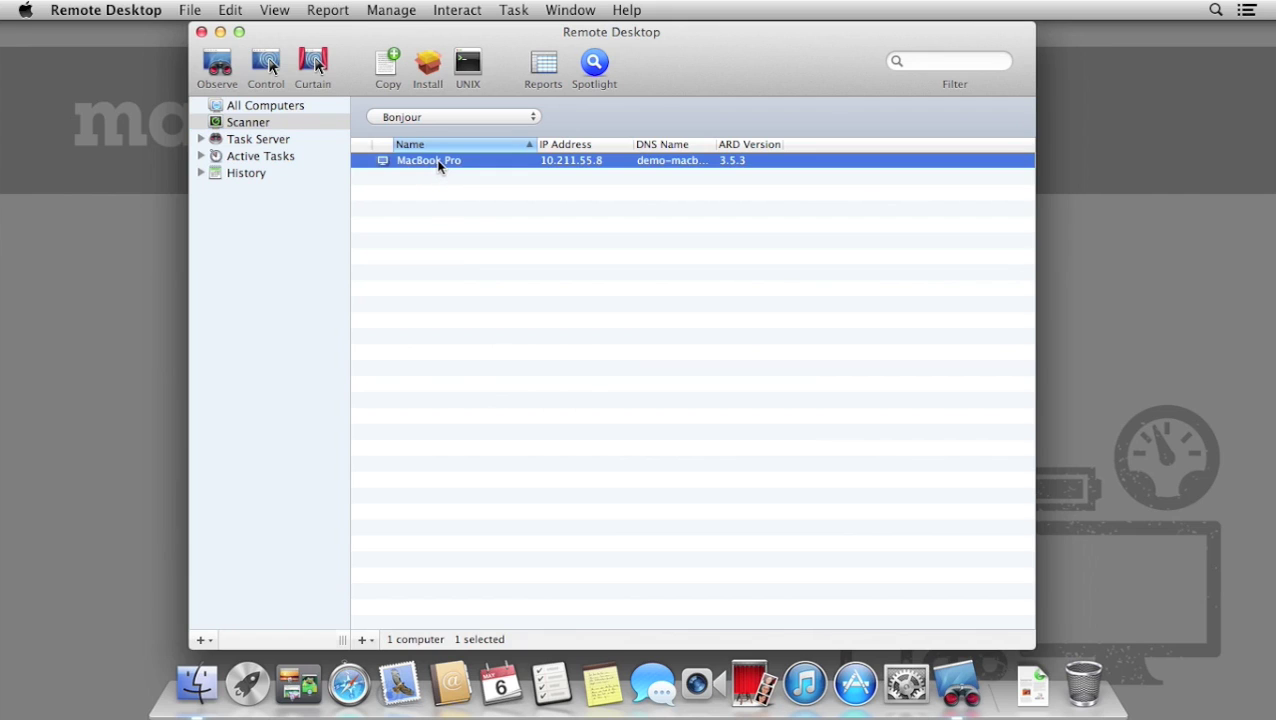
{"action": "right_click", "coordinate": [507, 170]}
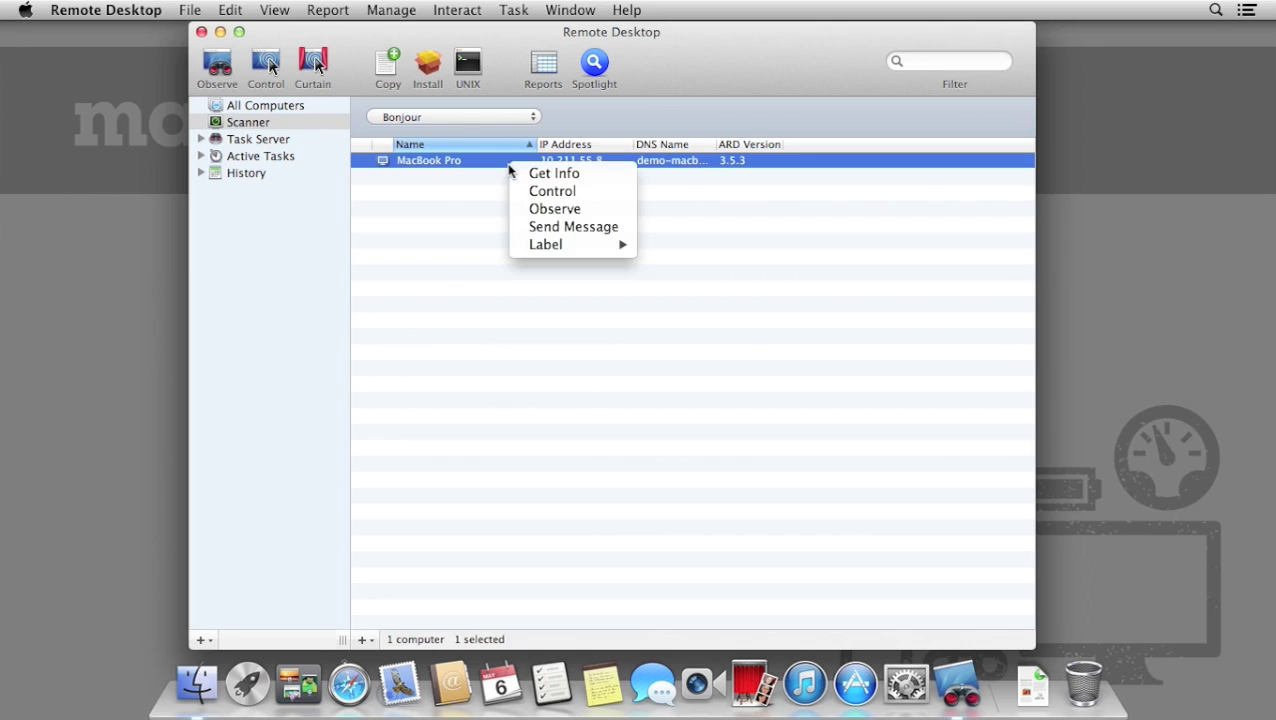
{"action": "left_click", "coordinate": [698, 220]}
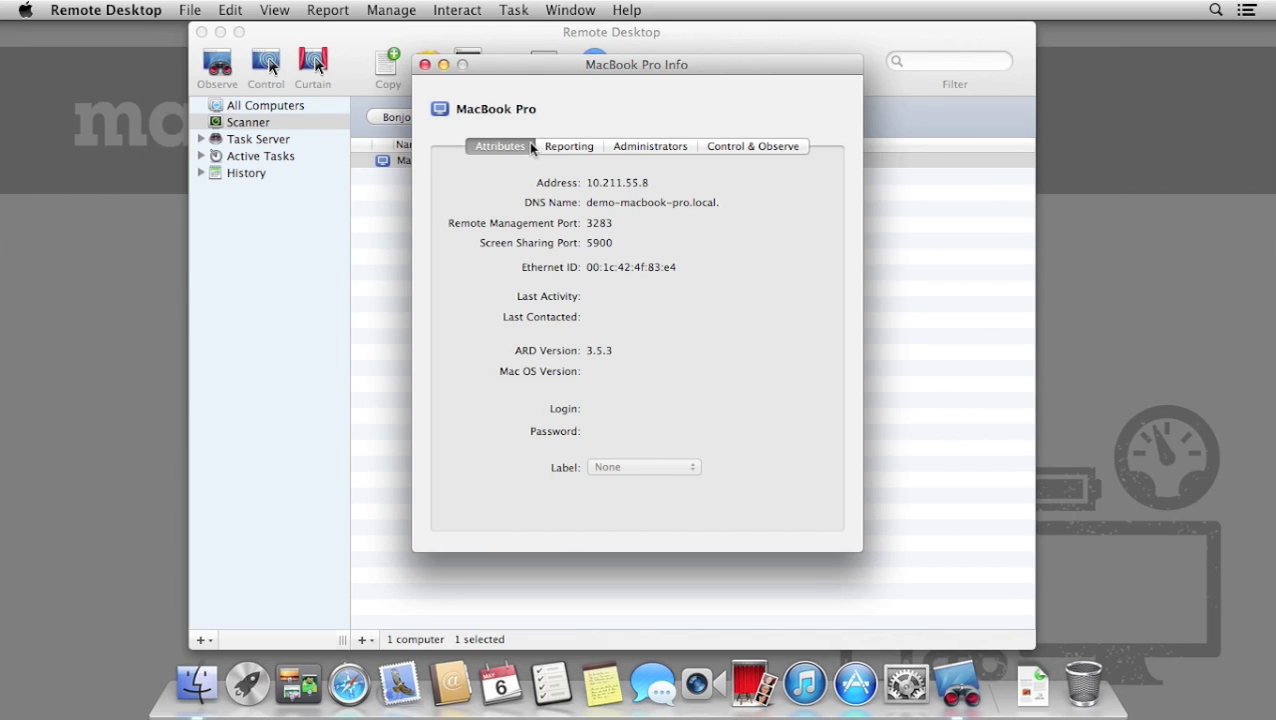
{"action": "left_click", "coordinate": [560, 146]}
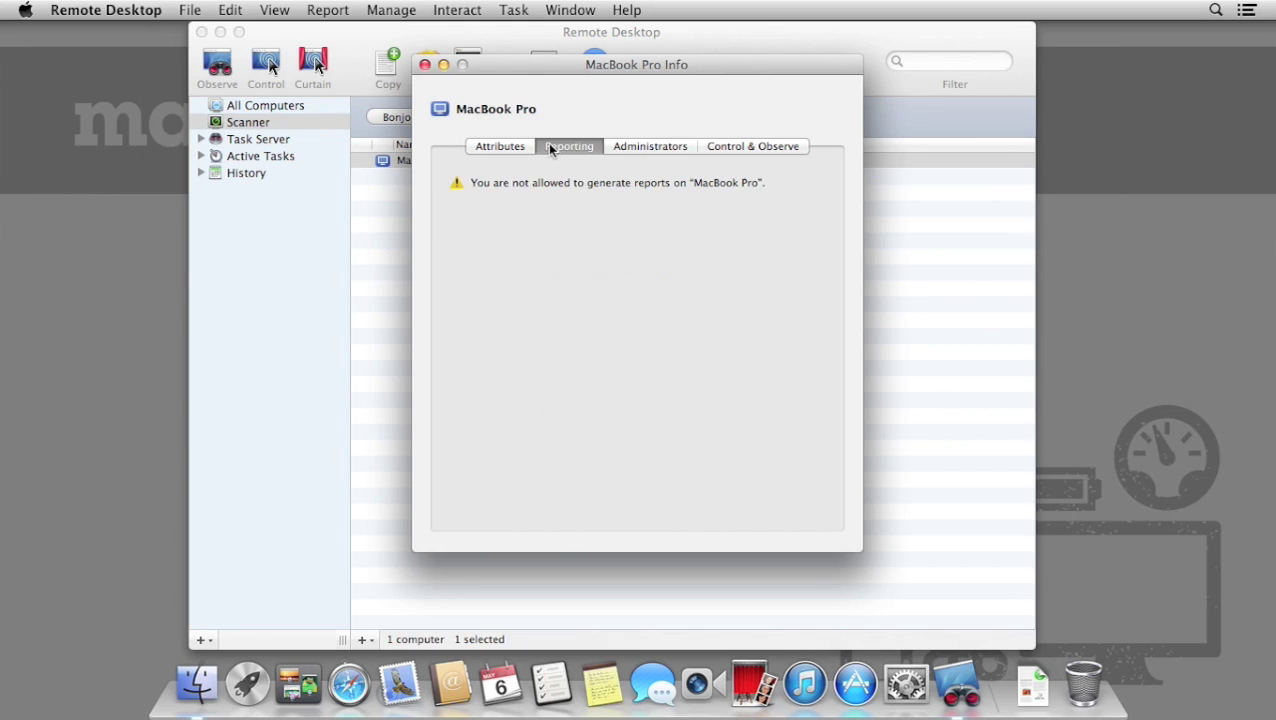
{"action": "left_click", "coordinate": [680, 150]}
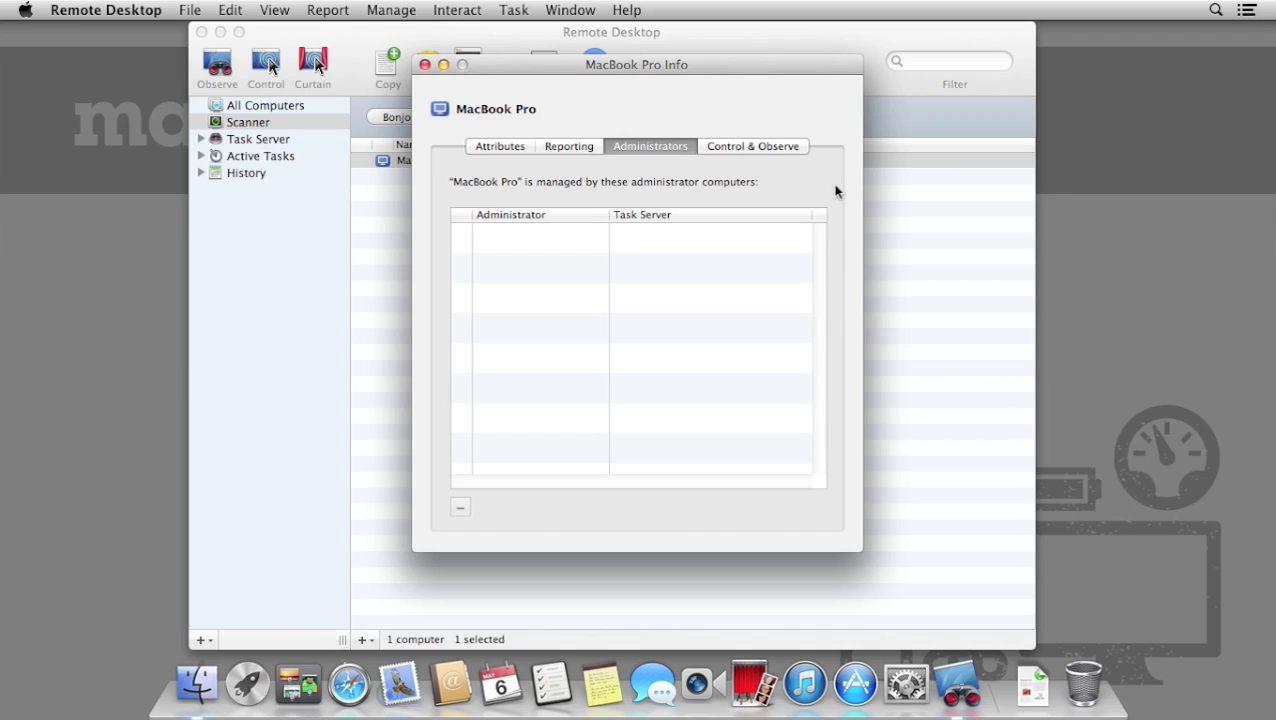
{"action": "left_click", "coordinate": [797, 152]}
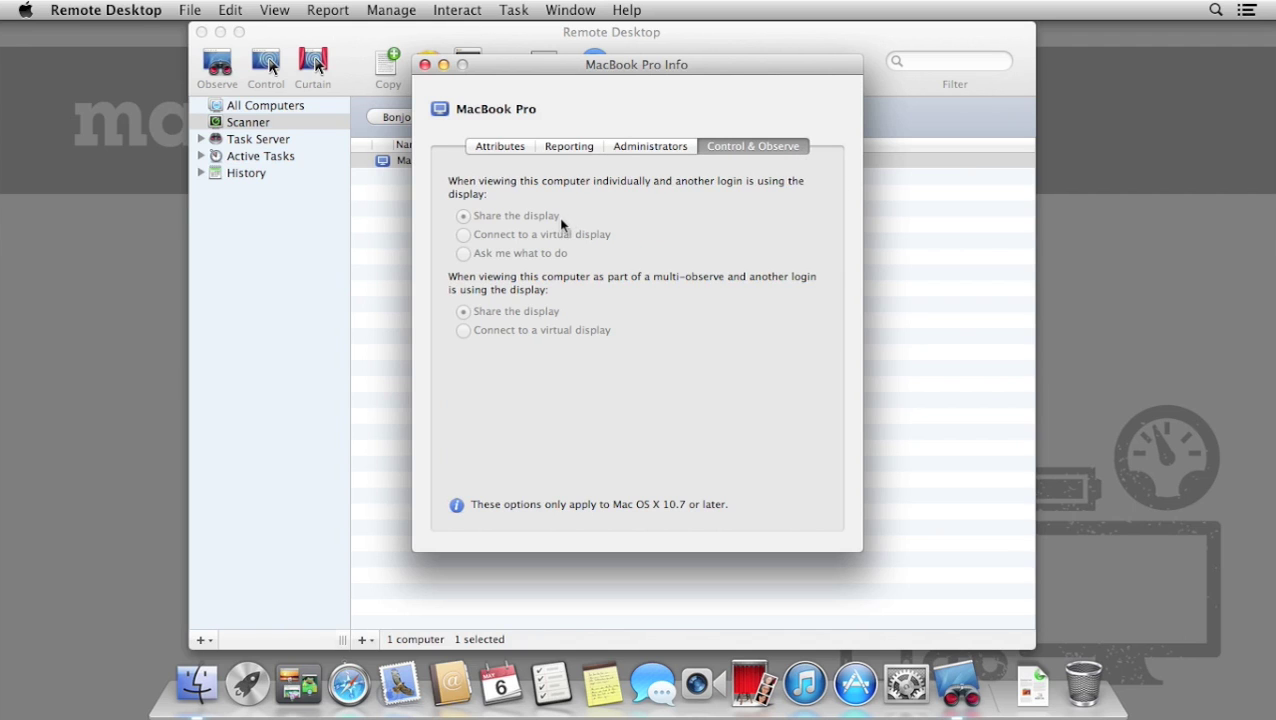
{"action": "left_click", "coordinate": [424, 65]}
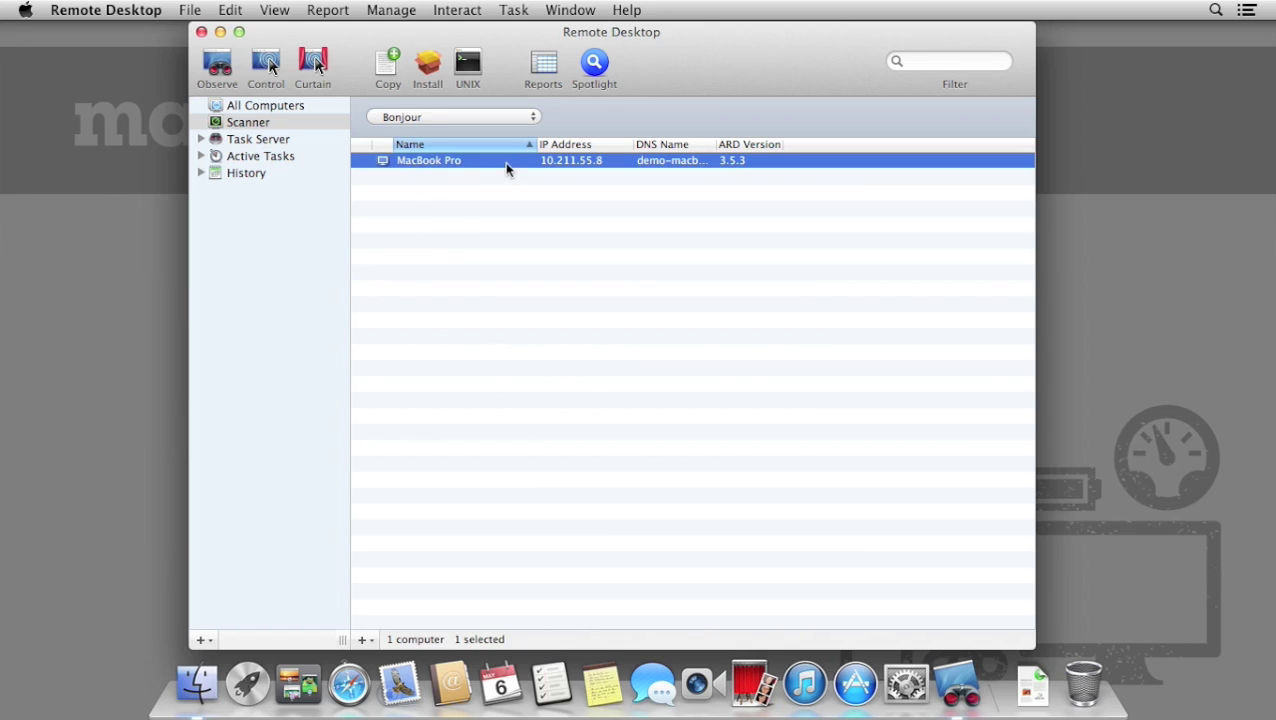
Add the MacBook Pro to All Computers using its admin user name and password.
{"action": "left_click_drag", "start_coordinate": [484, 168], "coordinate": [265, 105]}
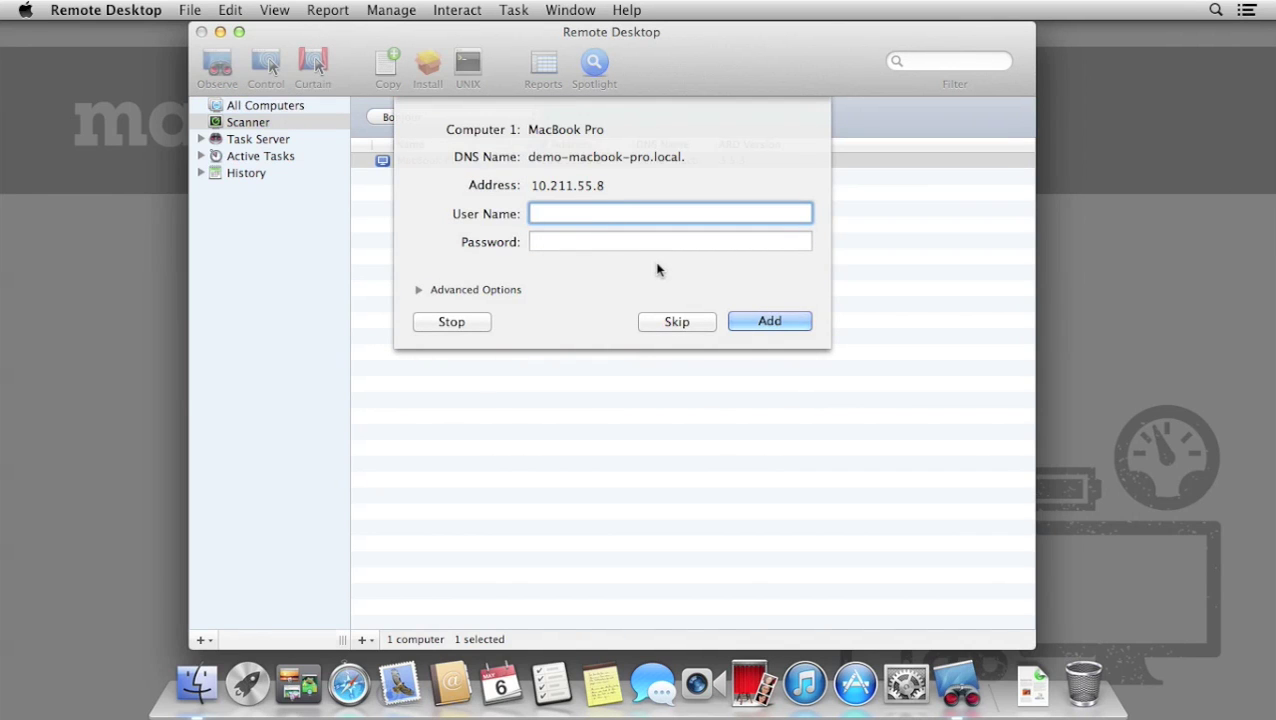
{"action": "type", "text": "mactuts"}
{"action": "key", "text": "Tab"}
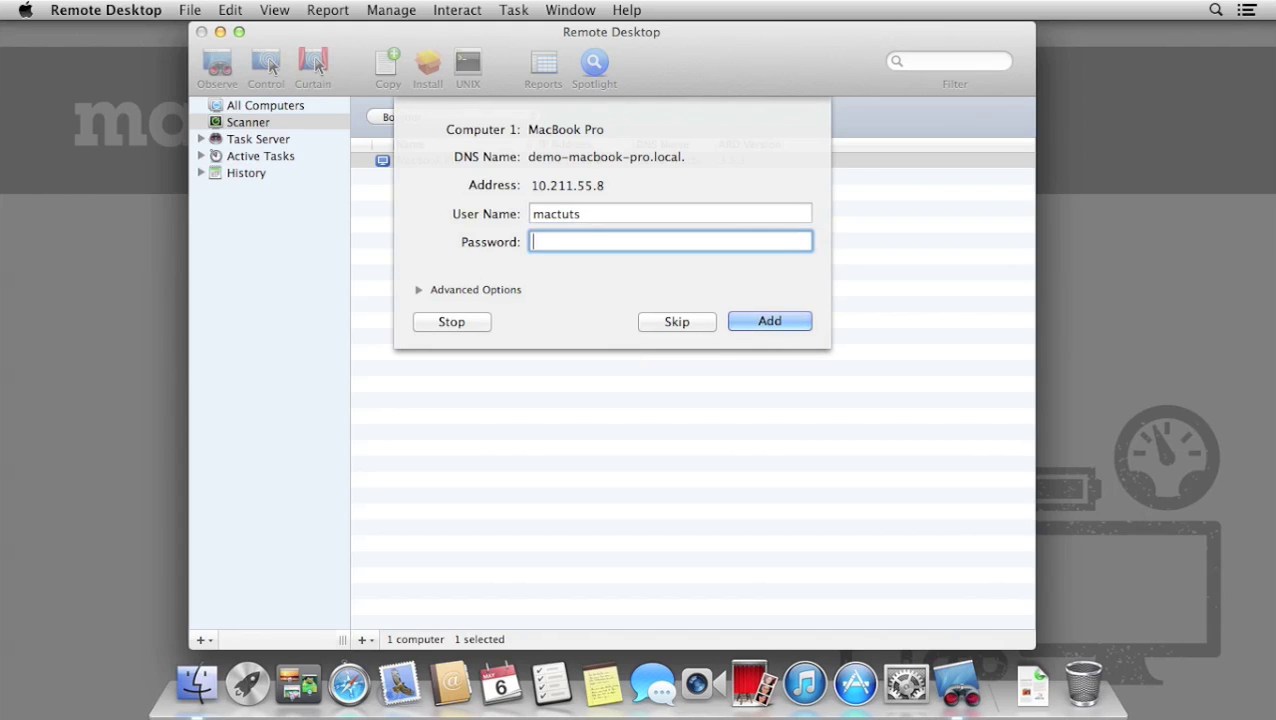
{"action": "type", "text": "•••••"}
{"action": "key", "text": "Return"}
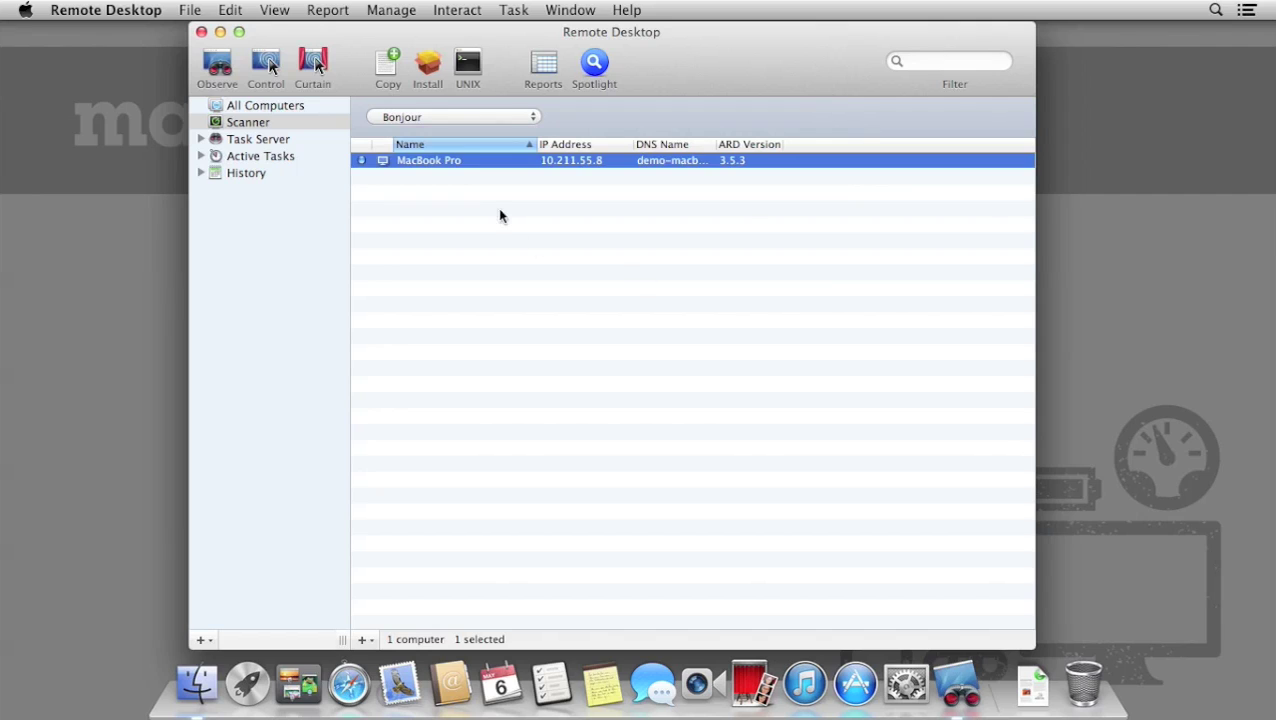
{"action": "left_click", "coordinate": [512, 118]}
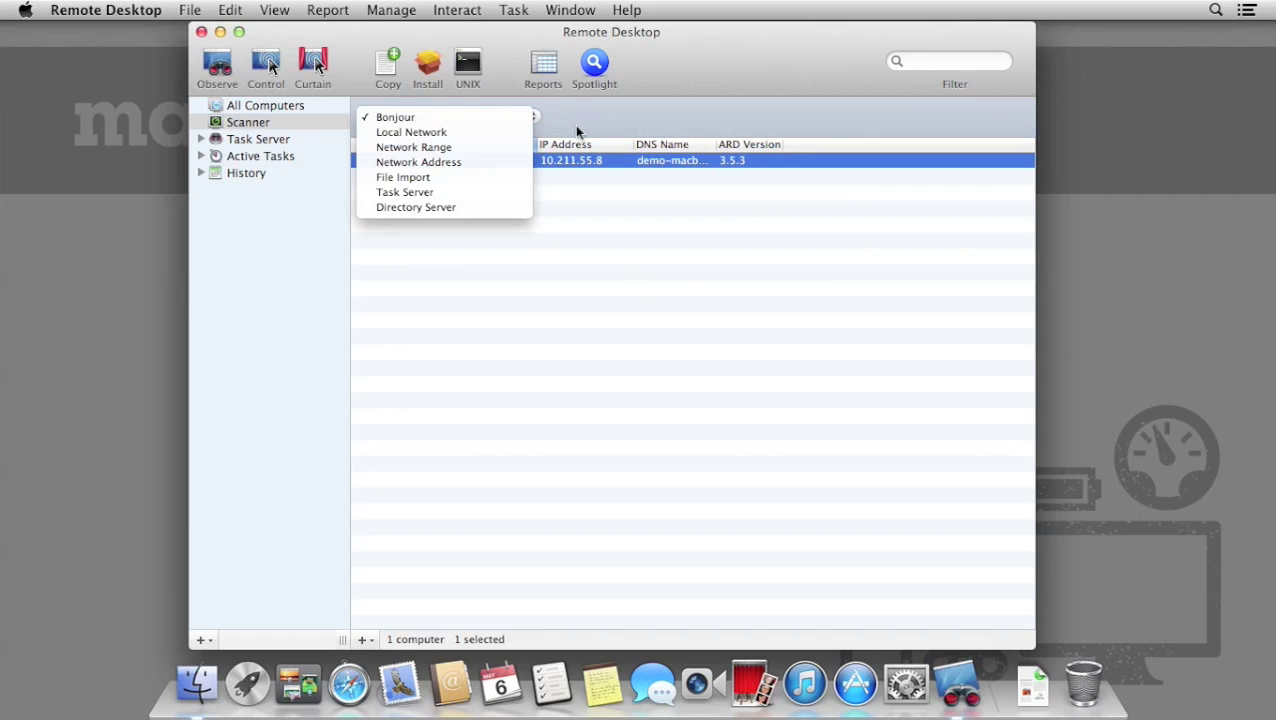
{"action": "left_click", "coordinate": [505, 132]}
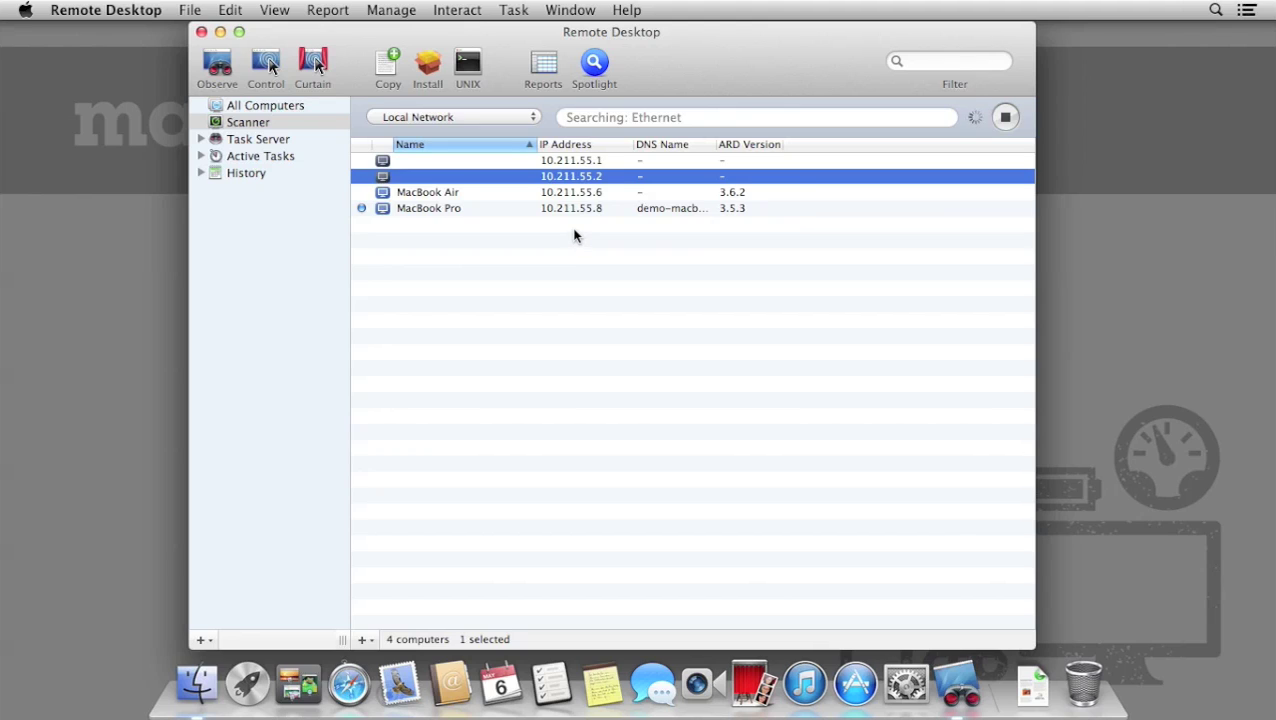
{"action": "left_click", "coordinate": [530, 120]}
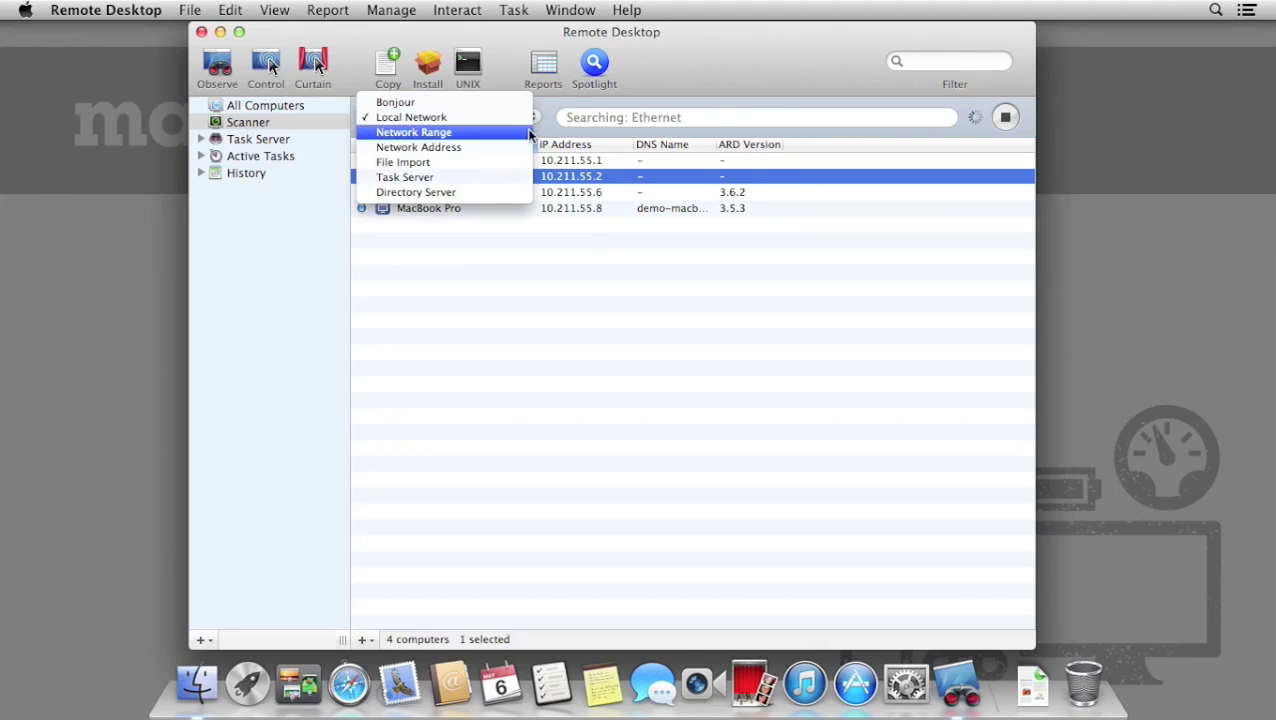
{"action": "left_click", "coordinate": [530, 133]}
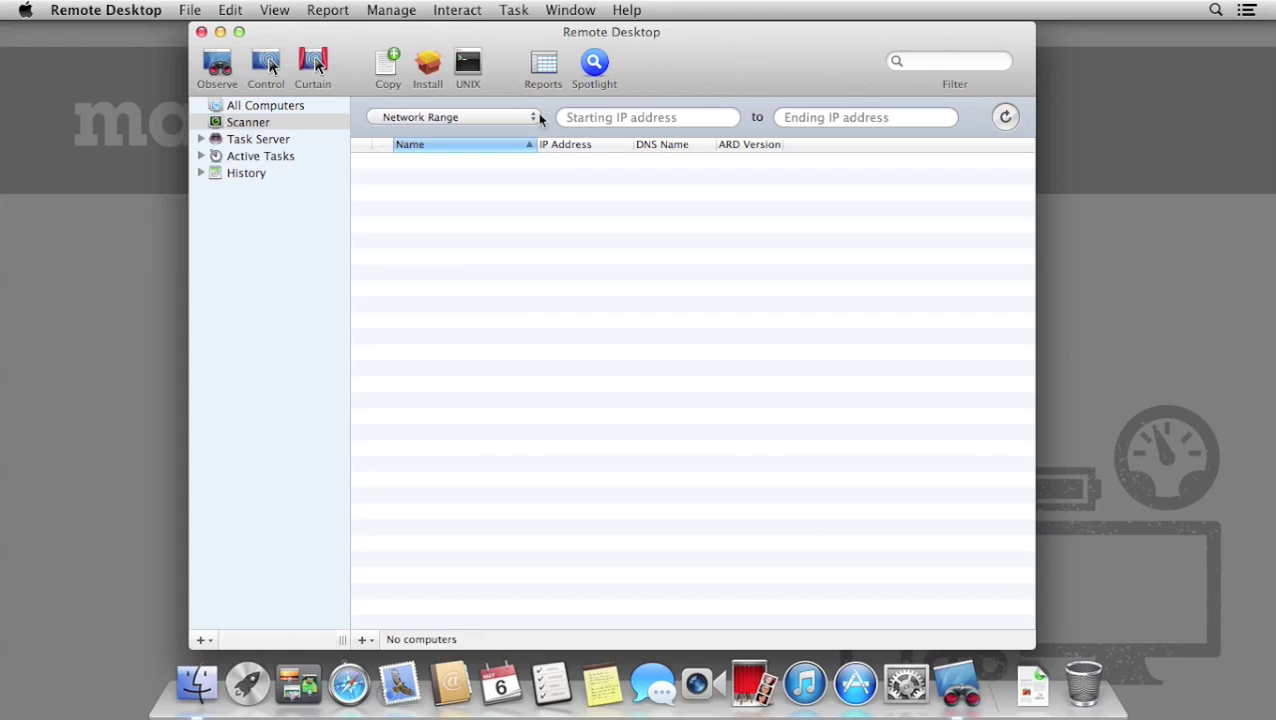
{"action": "left_click", "coordinate": [539, 117]}
{"action": "left_click", "coordinate": [532, 89]}
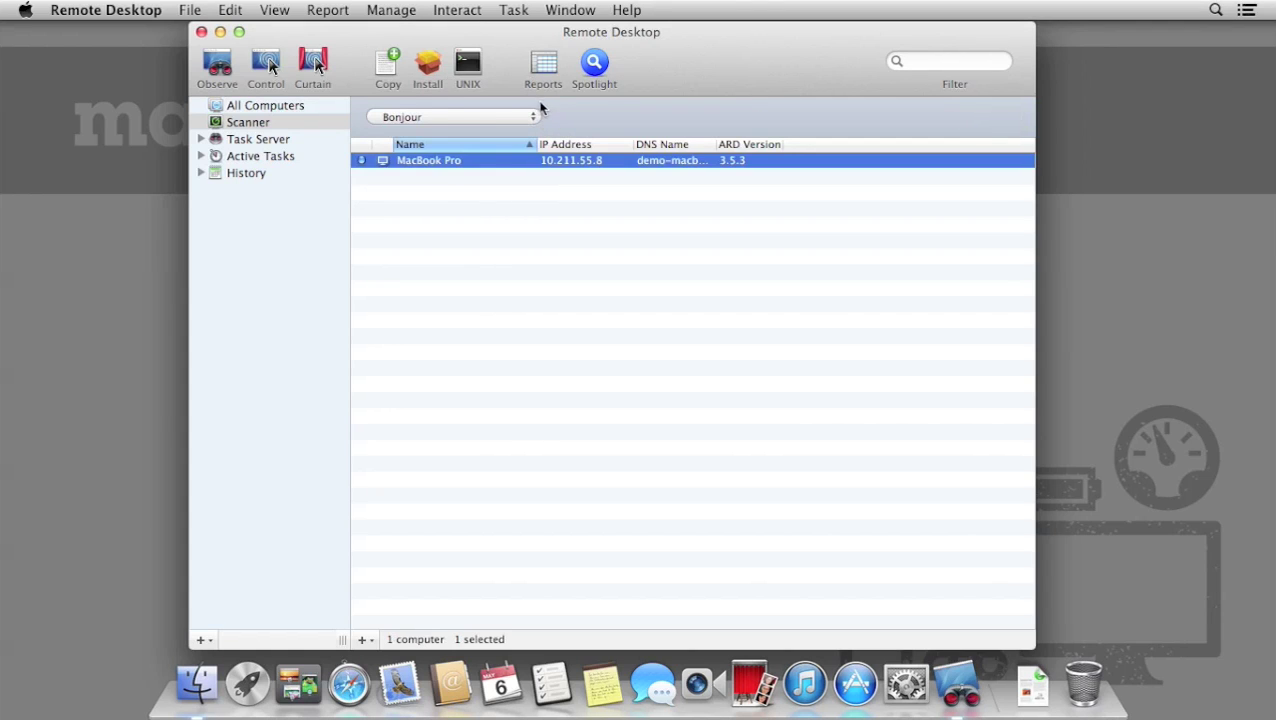
Review the MacBook Pro's Reporting, Administrators and Control & Observe info, then close it.
{"action": "left_click", "coordinate": [285, 105]}
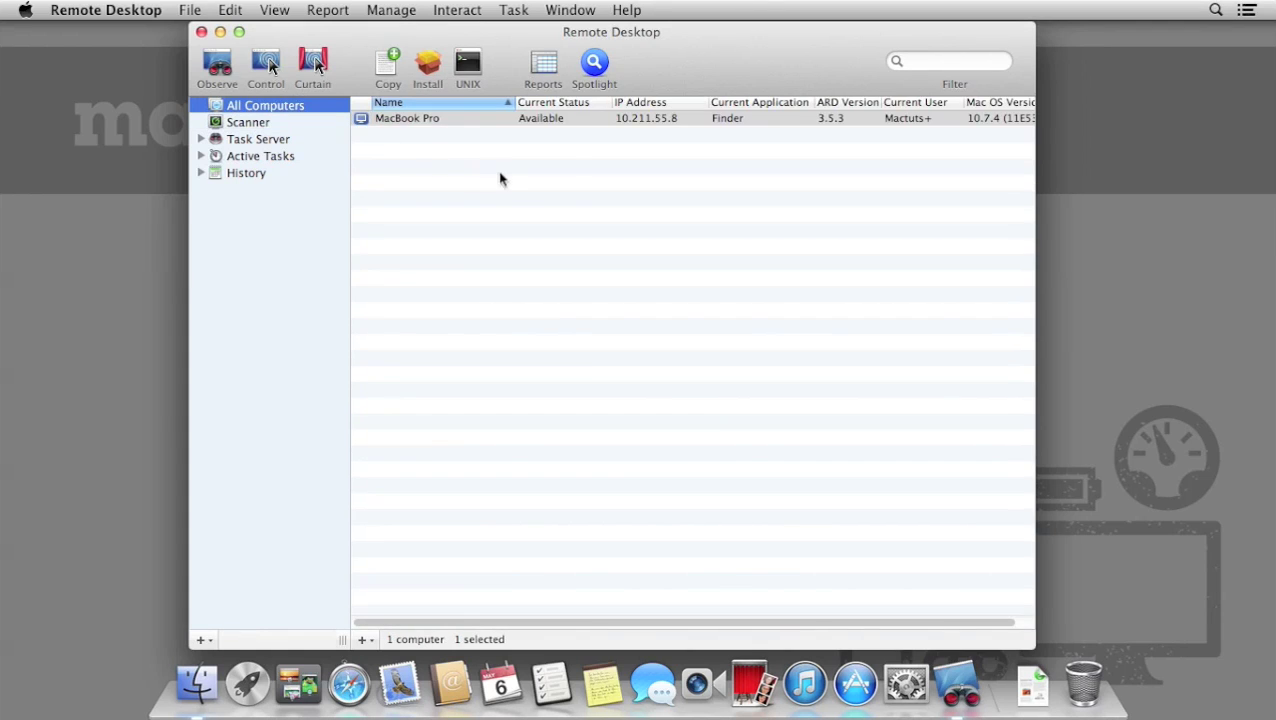
{"action": "right_click", "coordinate": [497, 121]}
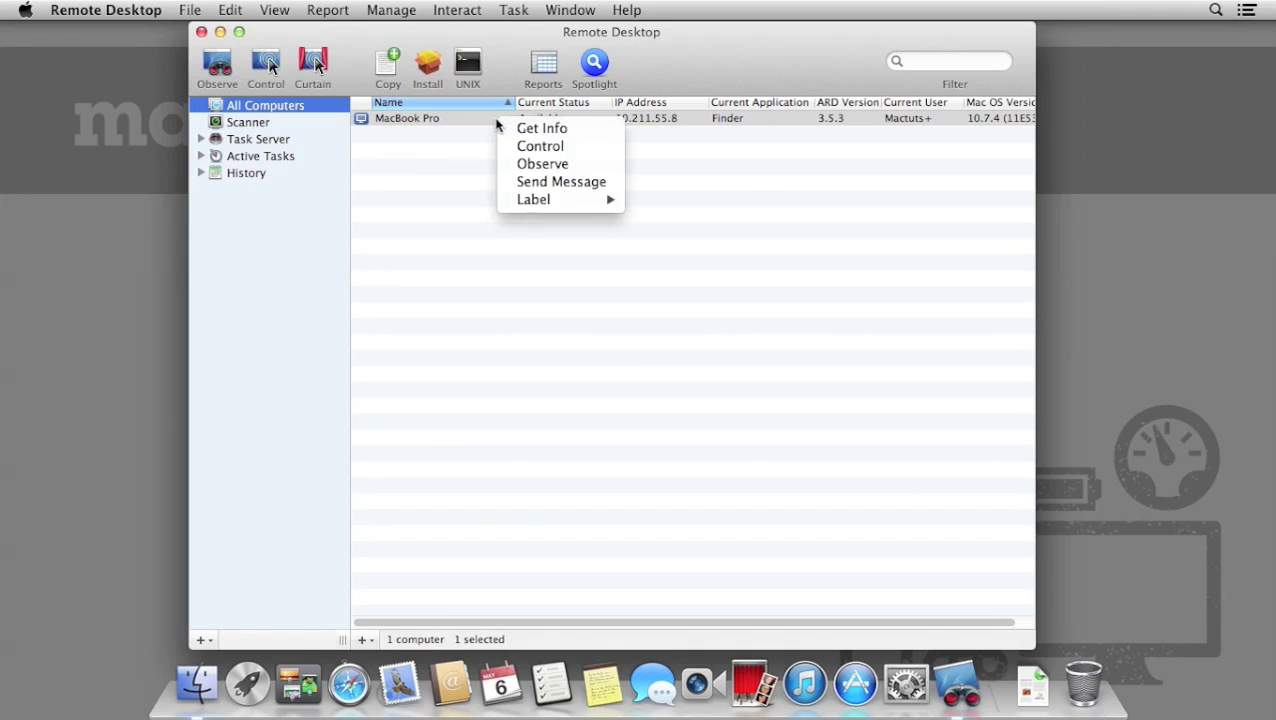
{"action": "left_click", "coordinate": [512, 128]}
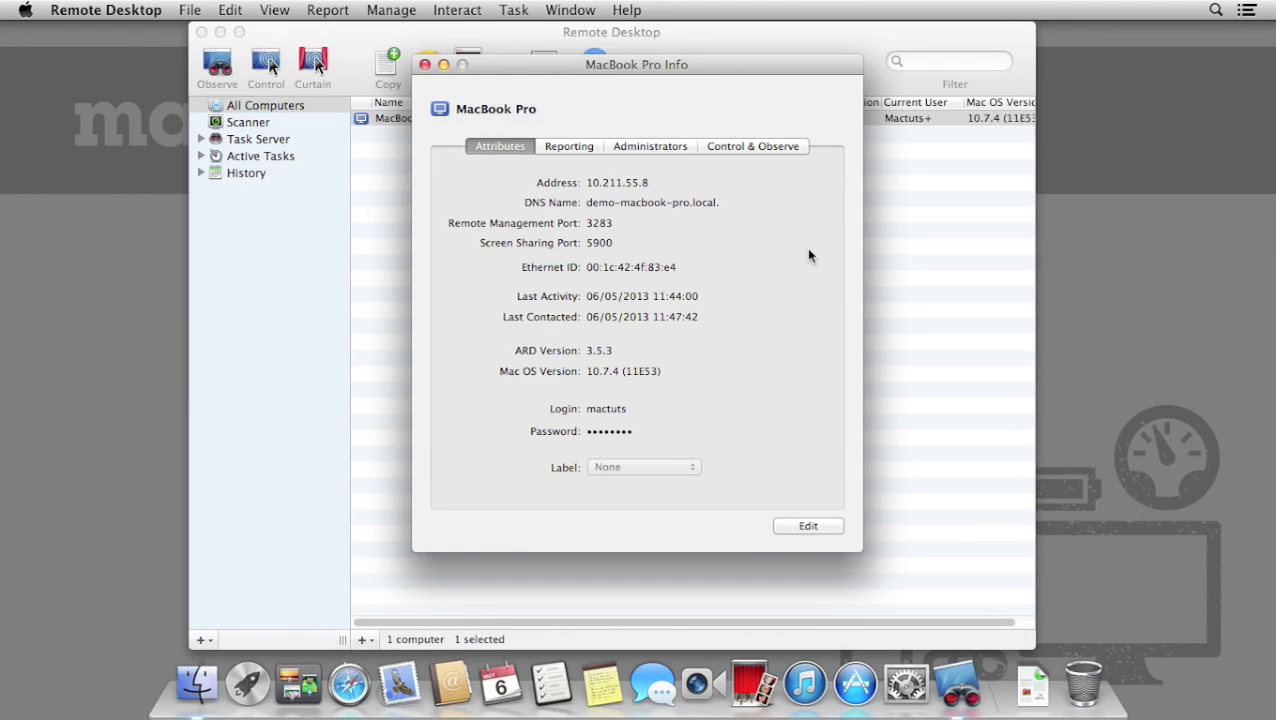
{"action": "left_click", "coordinate": [561, 147]}
{"action": "left_click", "coordinate": [672, 147]}
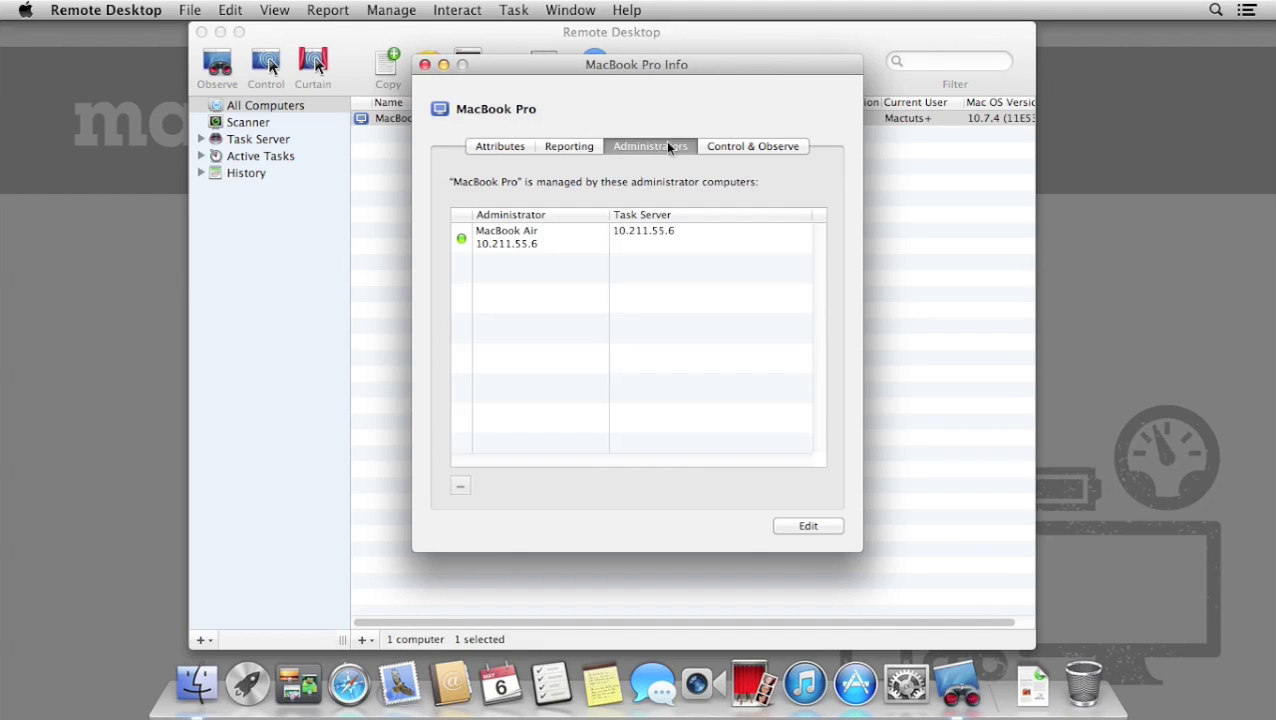
{"action": "left_click", "coordinate": [801, 157]}
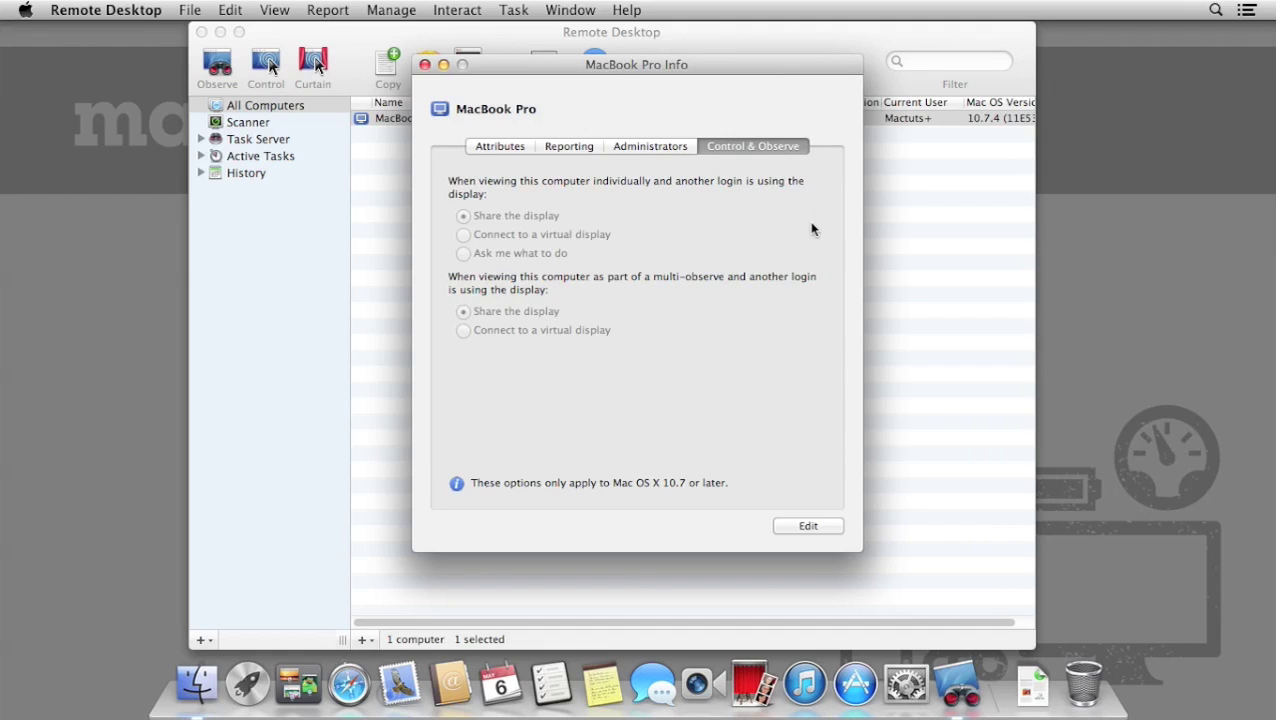
{"action": "left_click", "coordinate": [812, 530]}
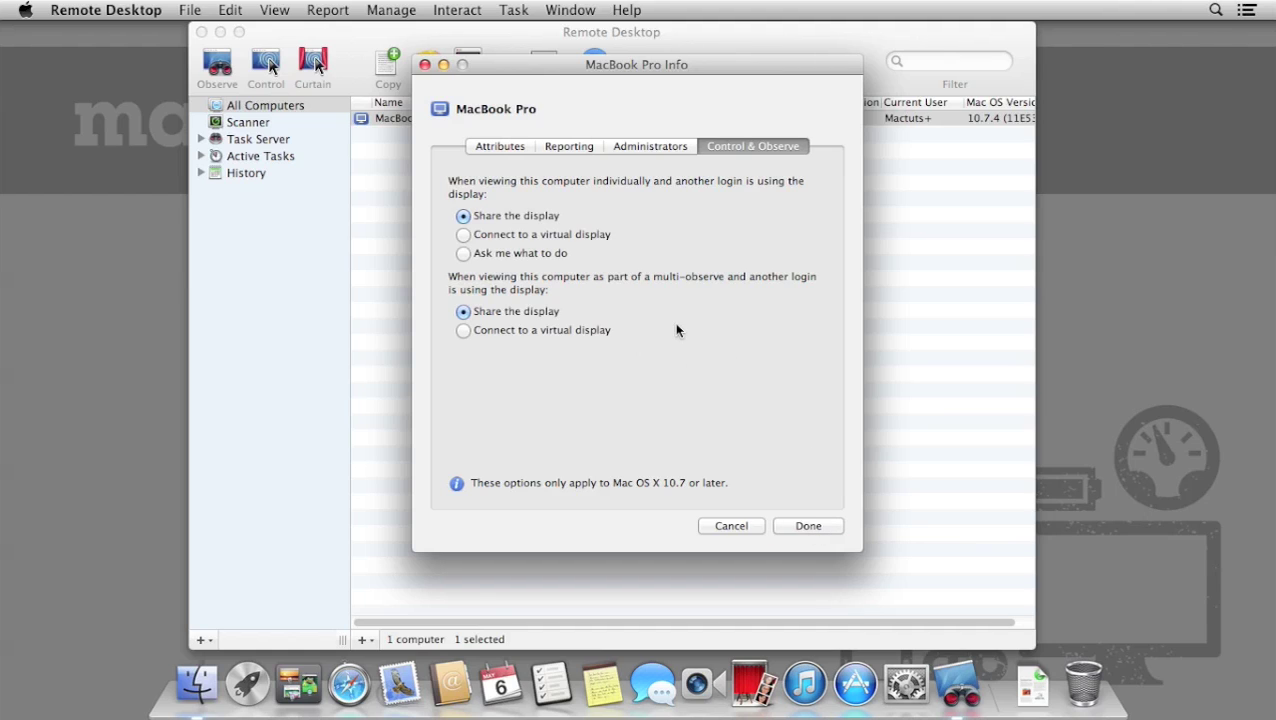
{"action": "left_click", "coordinate": [815, 526]}
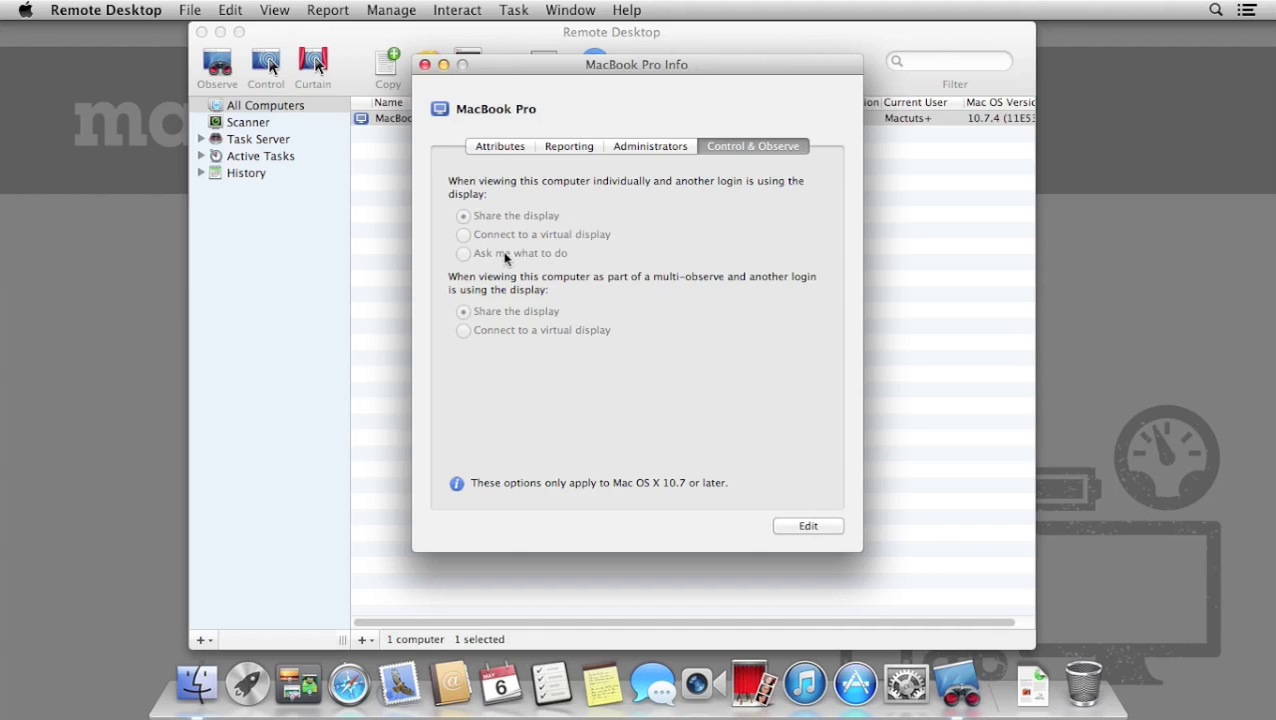
{"action": "left_click", "coordinate": [424, 66]}
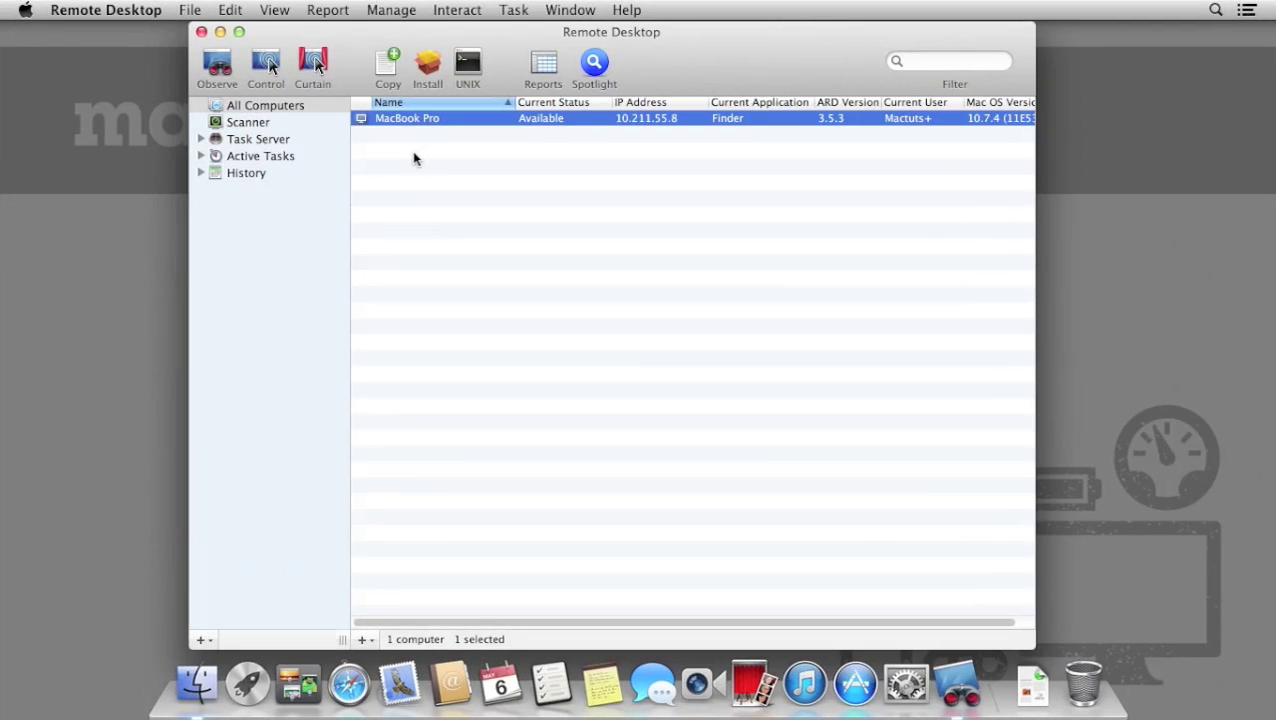
{"action": "key", "text": "super+shift+o"}
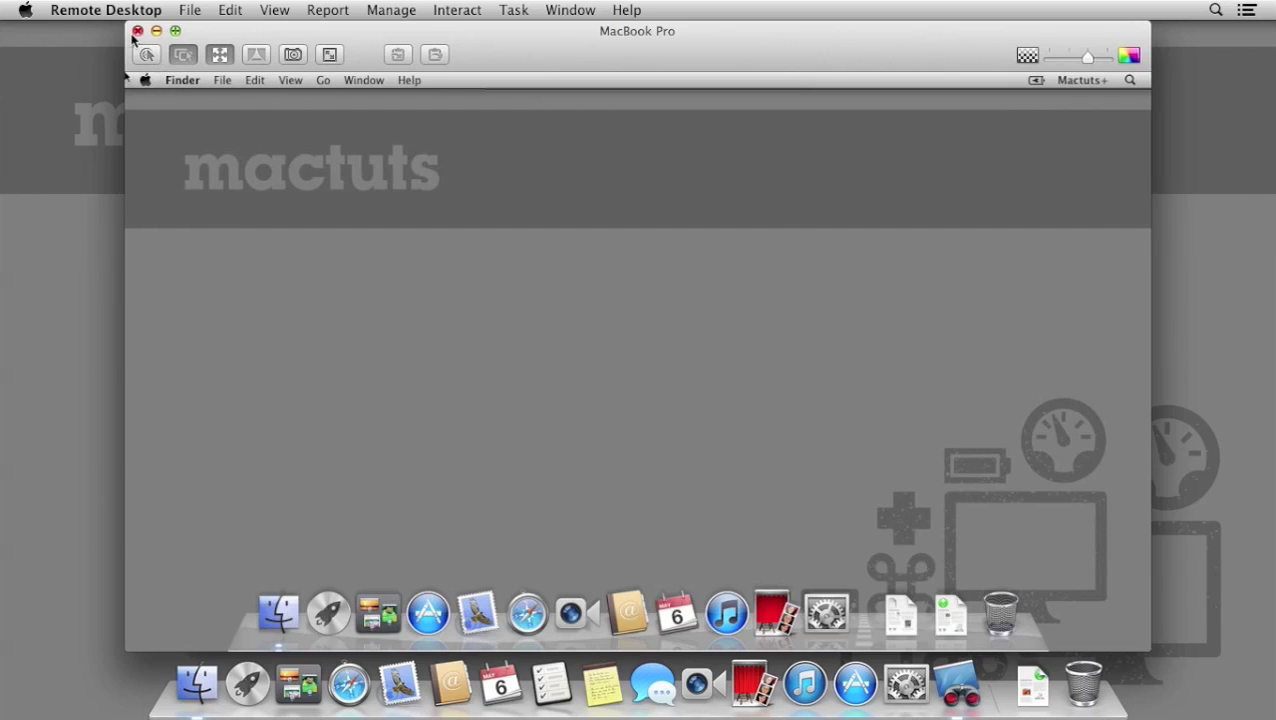
{"action": "left_click", "coordinate": [137, 31]}
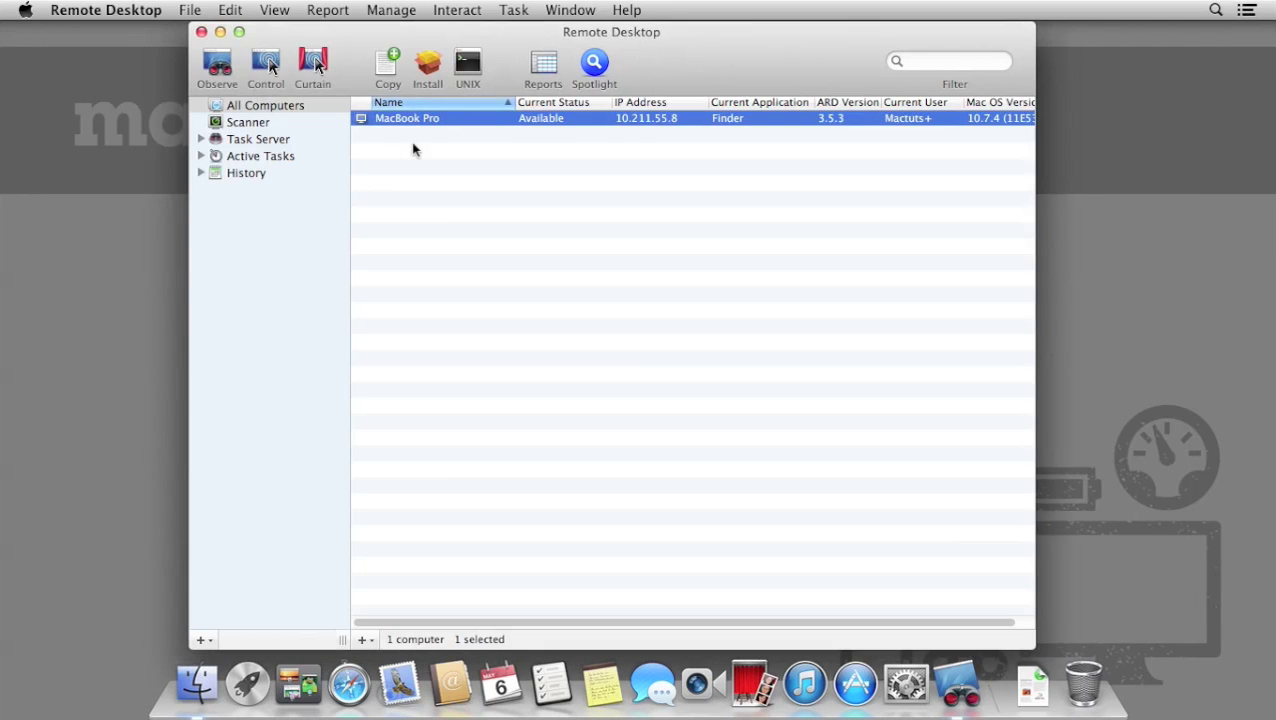
Control the MacBook Pro remotely, browsing its Desktop and Applications folders in Finder.
{"action": "left_click", "coordinate": [265, 64]}
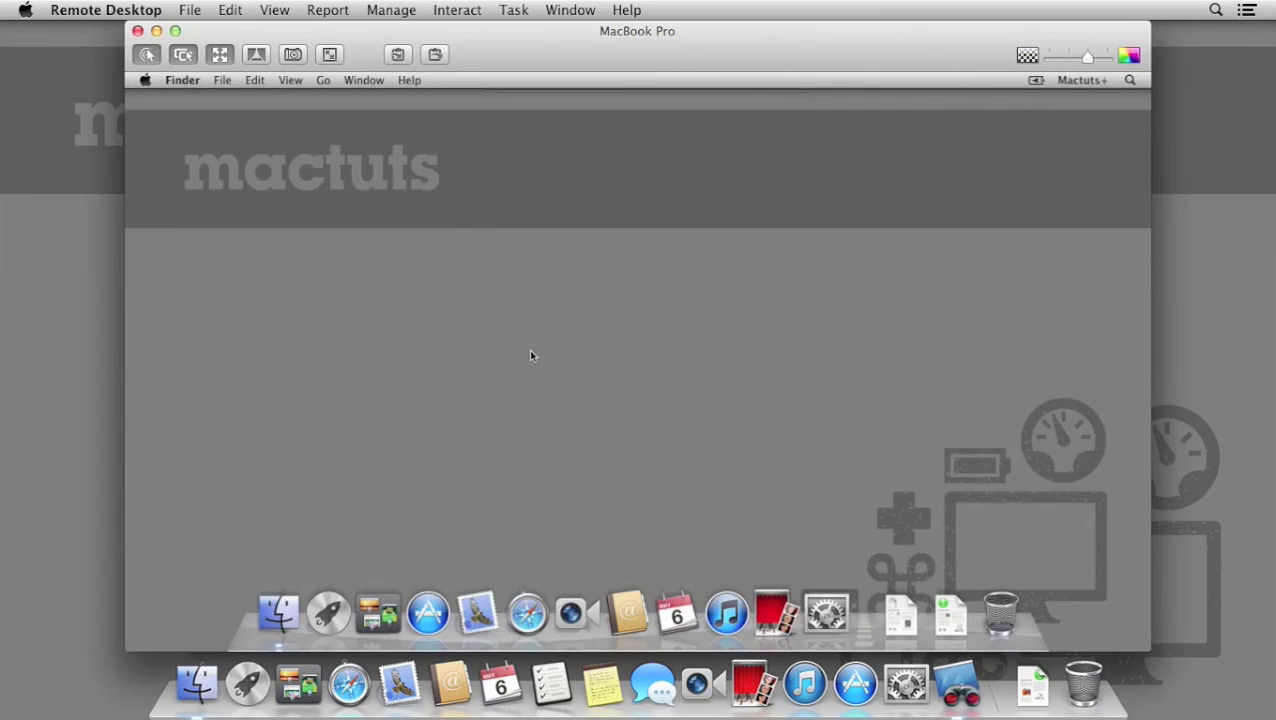
{"action": "left_click", "coordinate": [278, 612]}
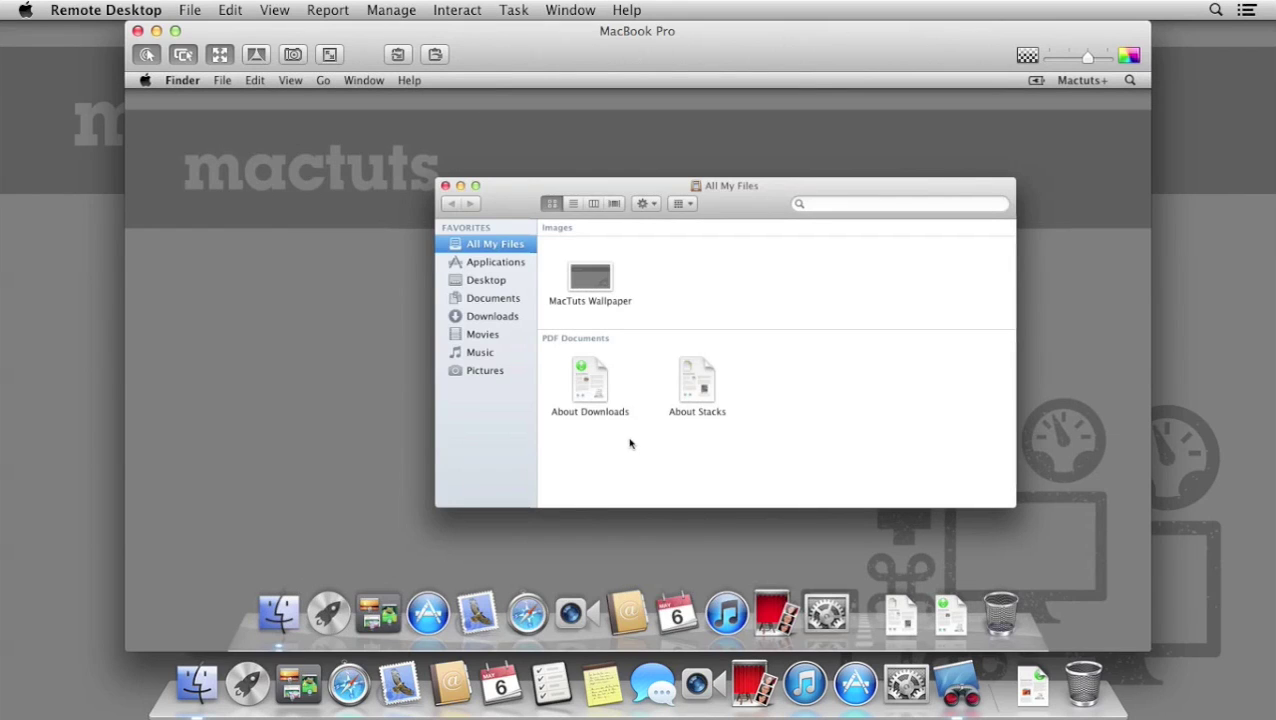
{"action": "left_click", "coordinate": [488, 280]}
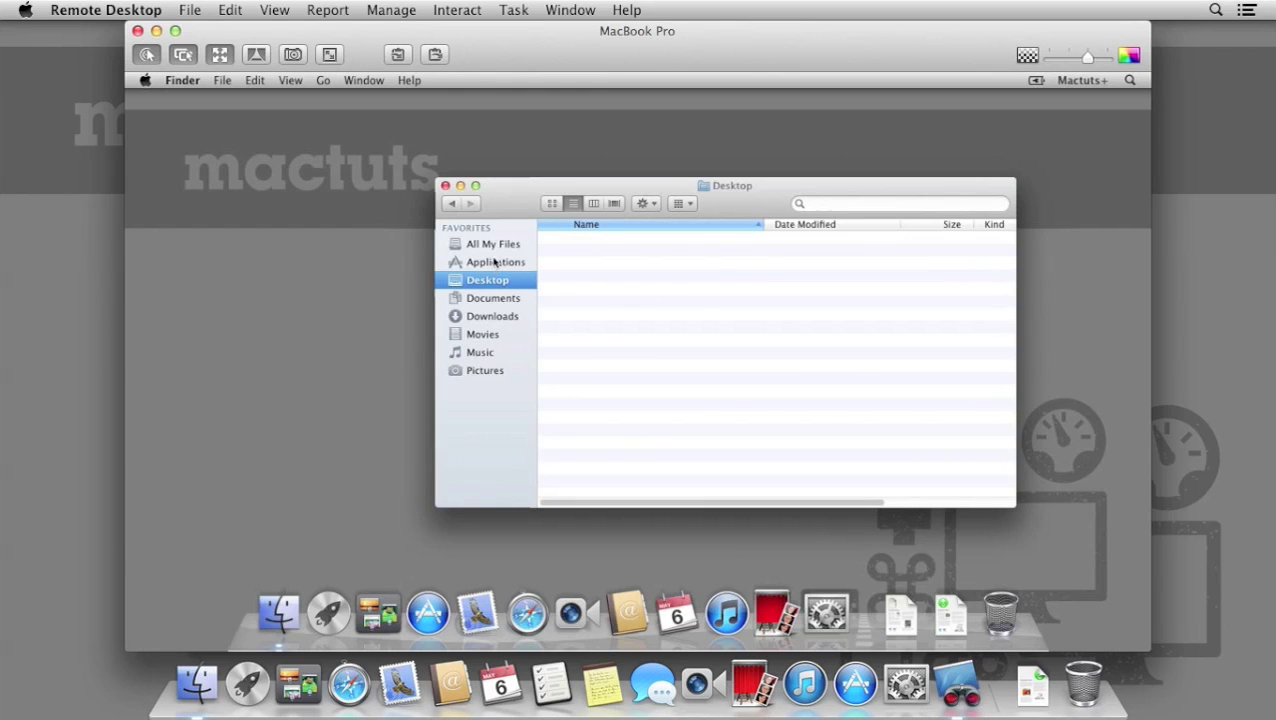
{"action": "left_click", "coordinate": [495, 263]}
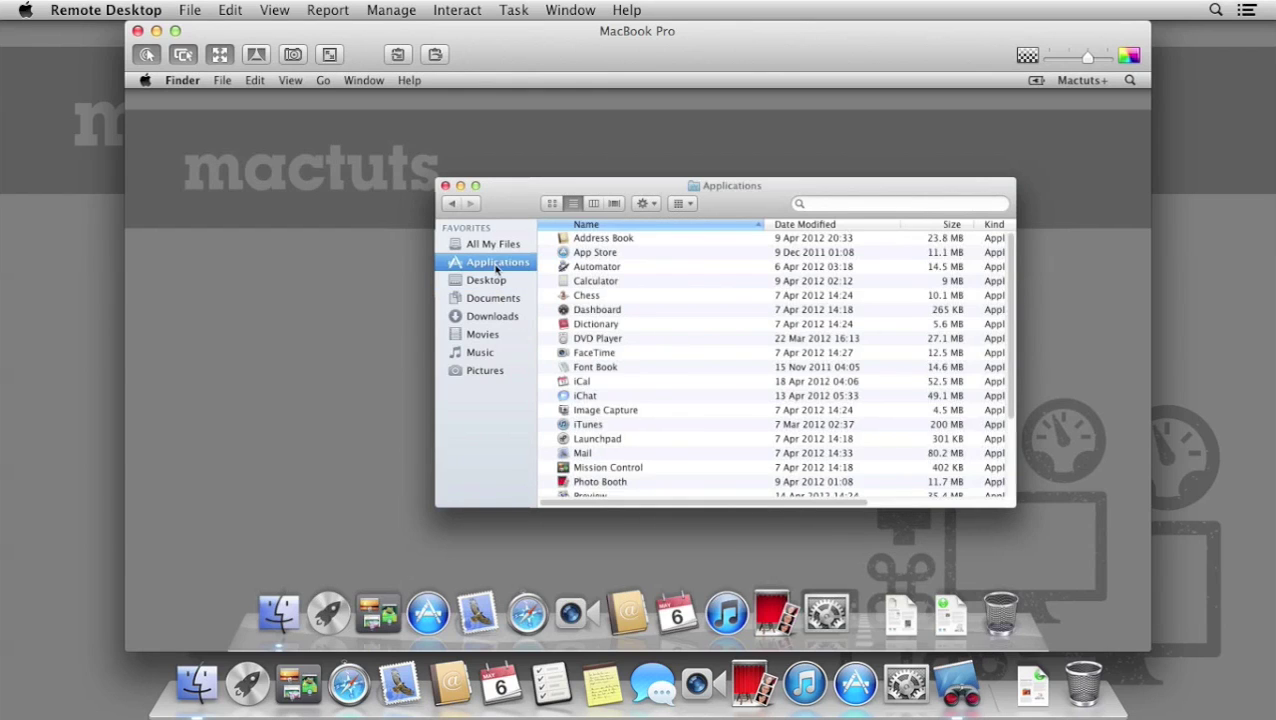
{"action": "left_click", "coordinate": [446, 186]}
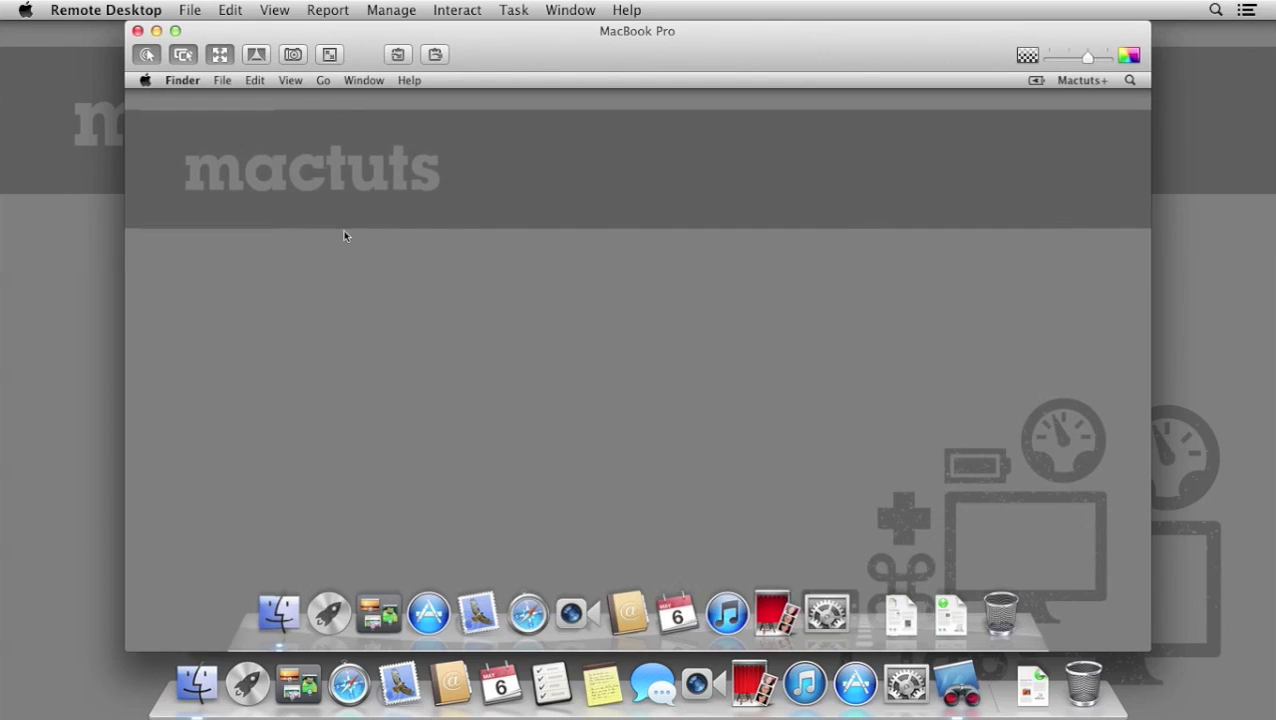
Lock the MacBook Pro's screen with 'Updating Software', then close the control window.
{"action": "left_click", "coordinate": [256, 54]}
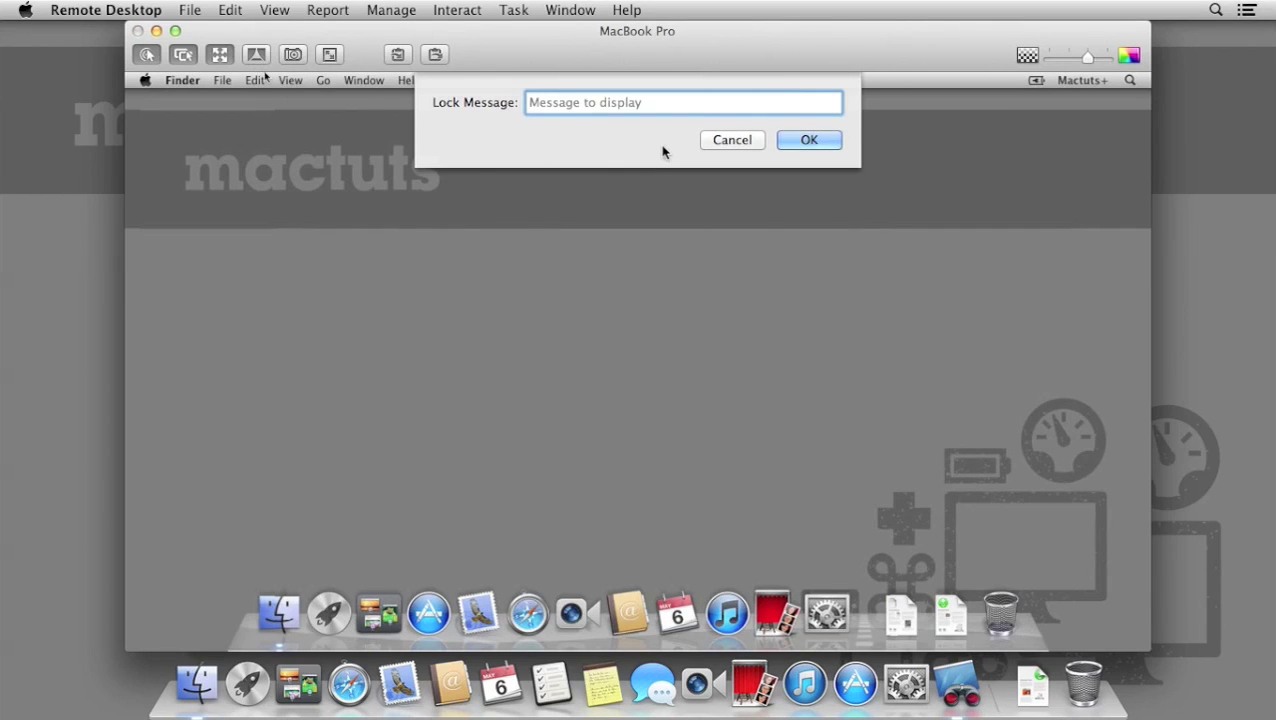
{"action": "type", "text": "Updating Software"}
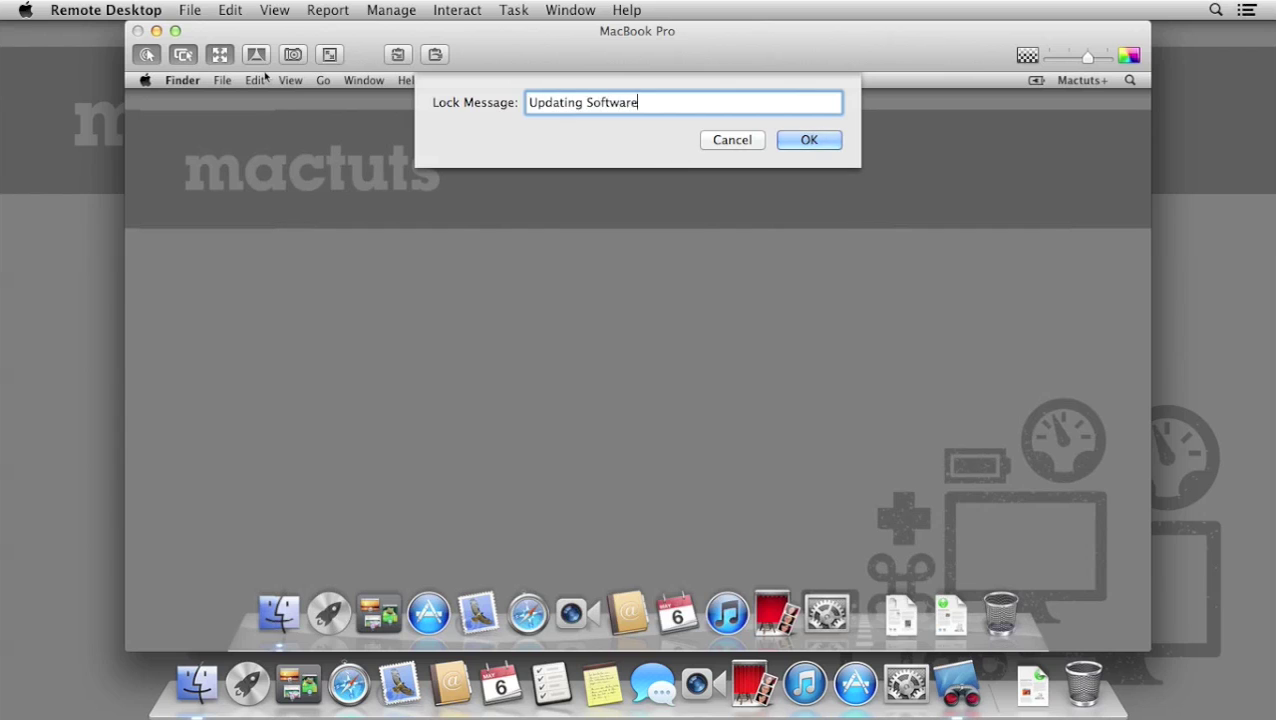
{"action": "key", "text": "Return"}
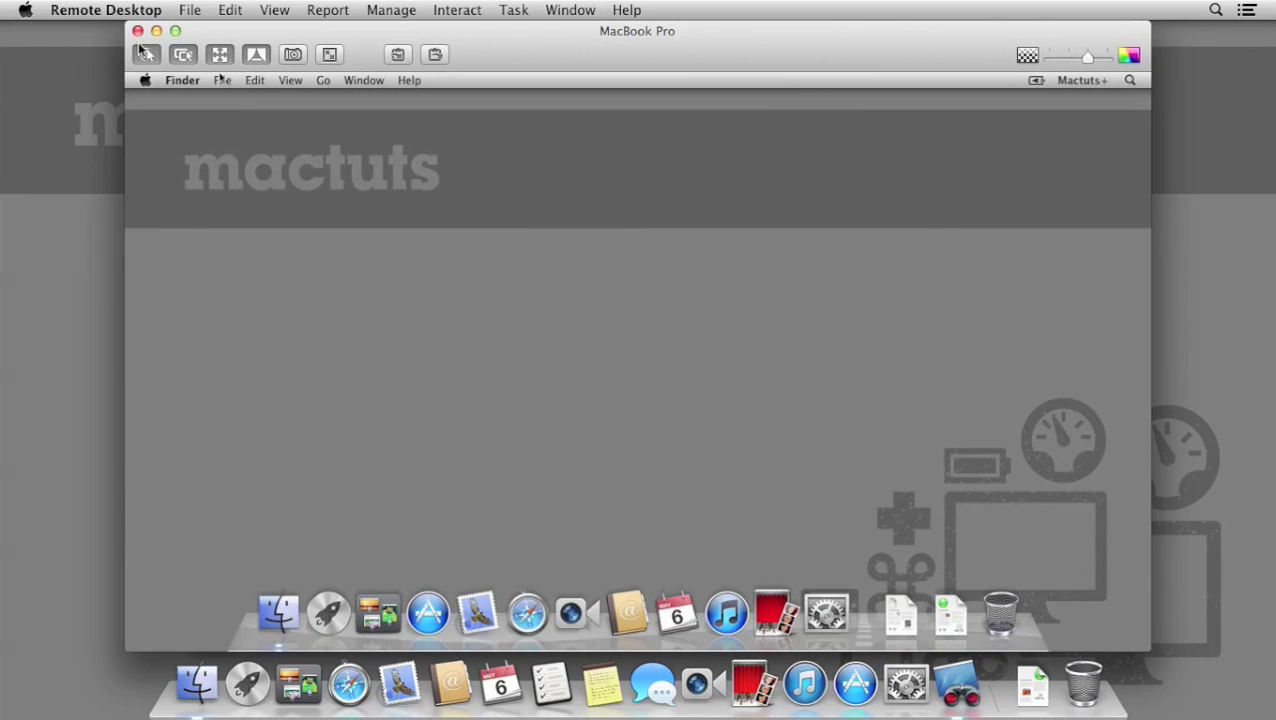
{"action": "left_click", "coordinate": [138, 31]}
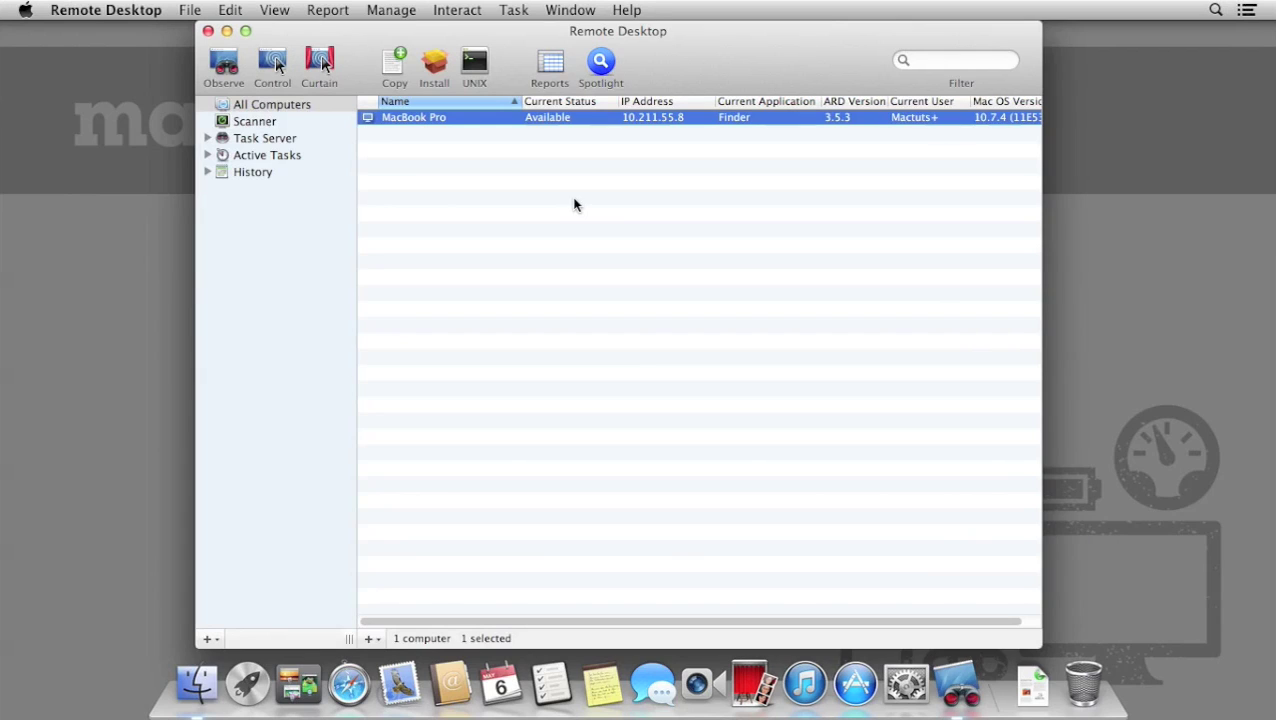
Start a new System Overview Report and look through its Computer fields.
{"action": "left_click", "coordinate": [549, 64]}
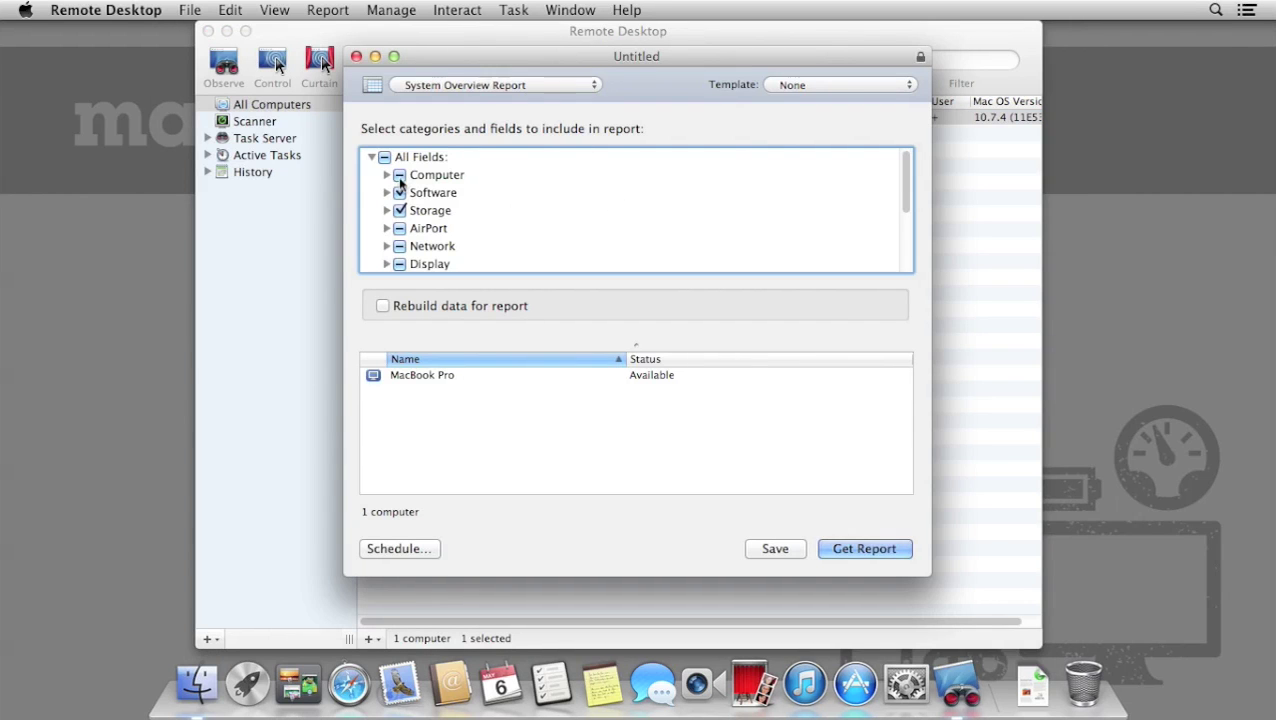
{"action": "left_click", "coordinate": [565, 86]}
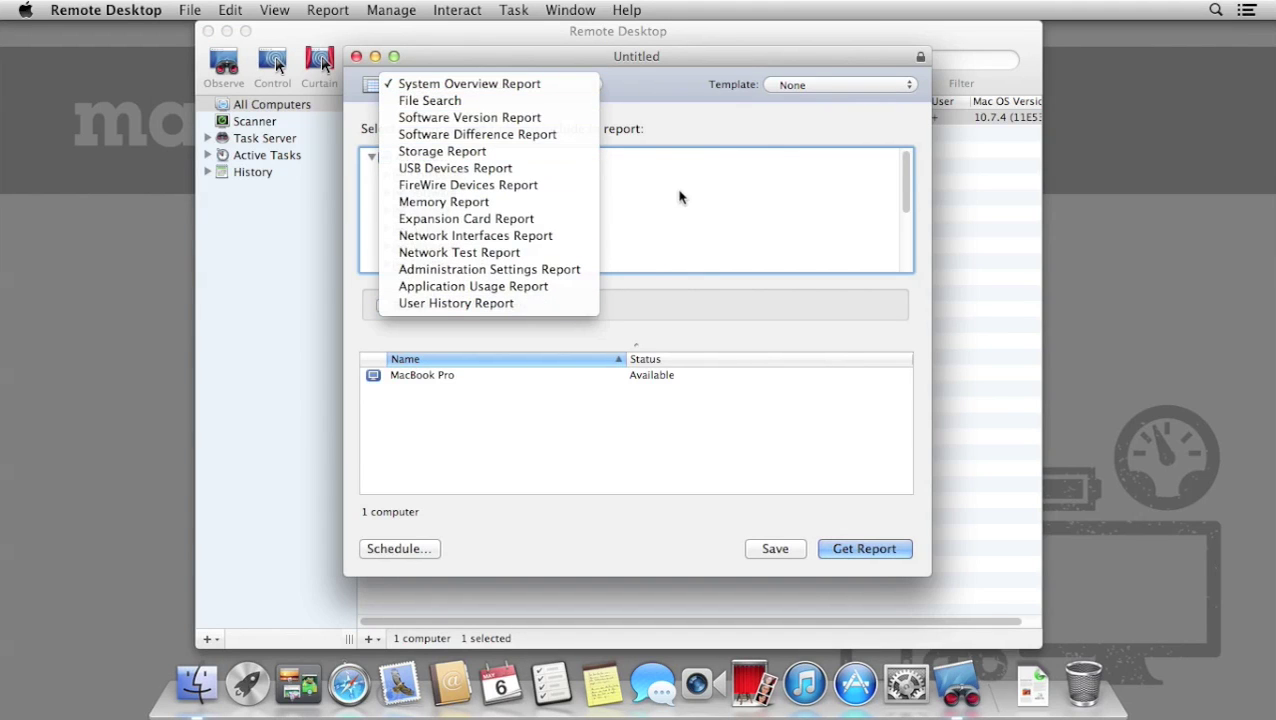
{"action": "left_click", "coordinate": [678, 86]}
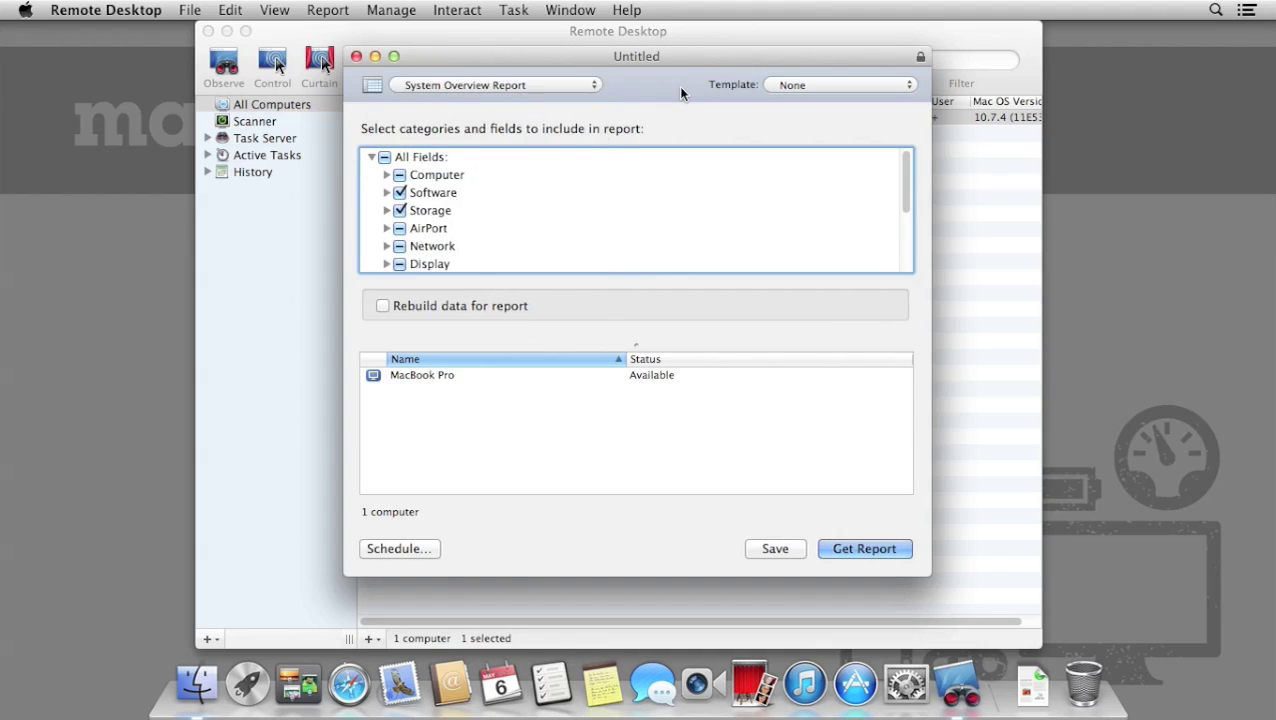
{"action": "scroll", "coordinate": [490, 256], "scroll_direction": "down", "scroll_amount": 1}
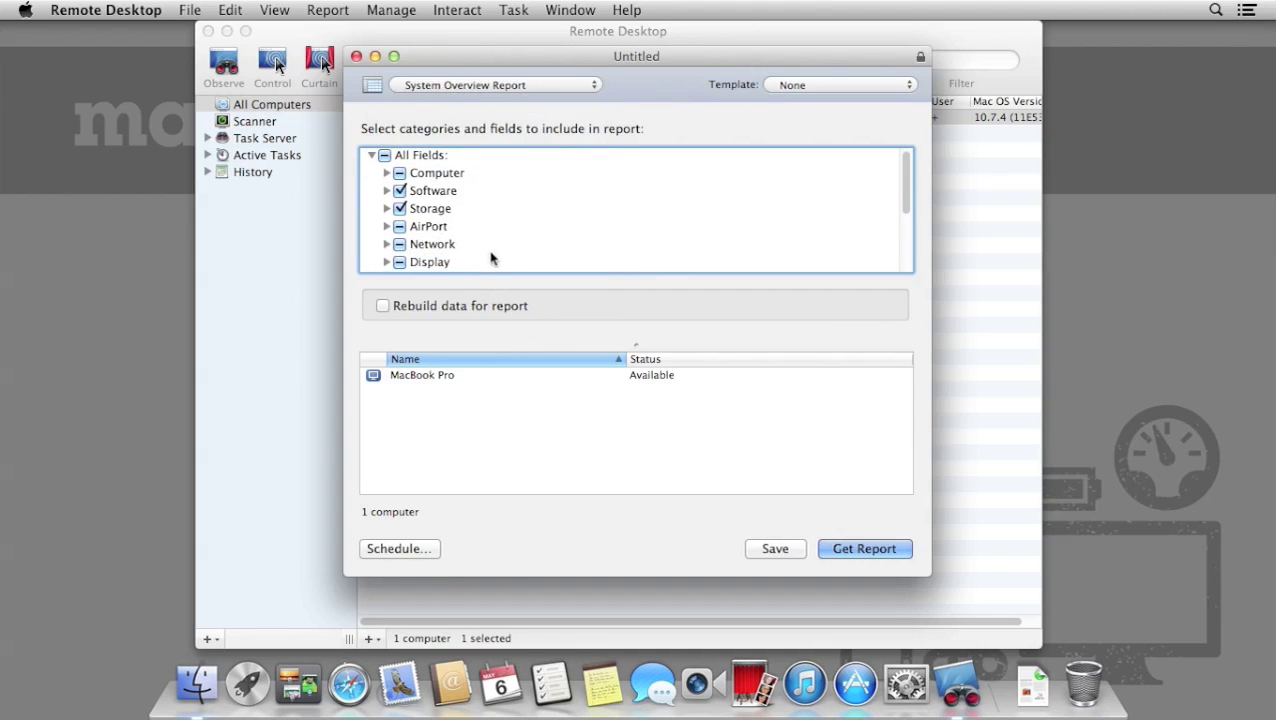
{"action": "left_click", "coordinate": [386, 174]}
{"action": "scroll", "coordinate": [384, 188], "scroll_direction": "down", "scroll_amount": 1}
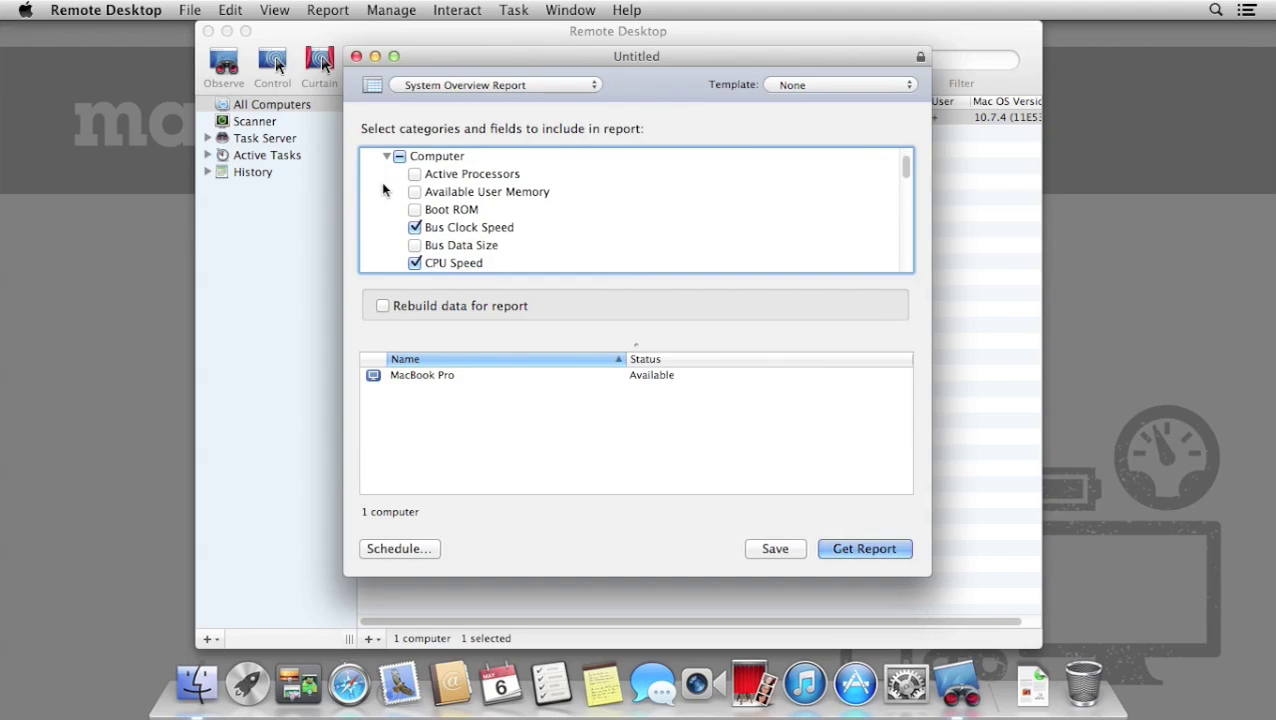
{"action": "scroll", "coordinate": [405, 236], "scroll_direction": "down", "scroll_amount": 3}
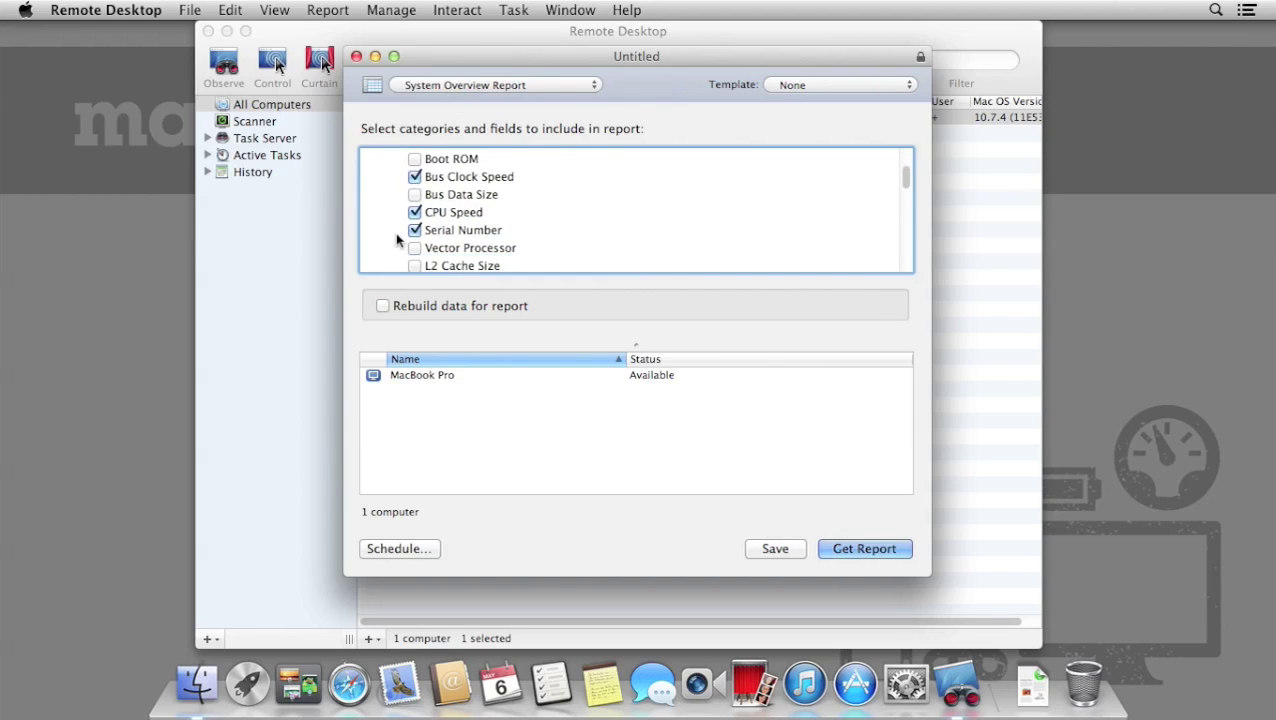
{"action": "scroll", "coordinate": [397, 225], "scroll_direction": "down", "scroll_amount": 6}
{"action": "scroll", "coordinate": [395, 210], "scroll_direction": "down", "scroll_amount": 4}
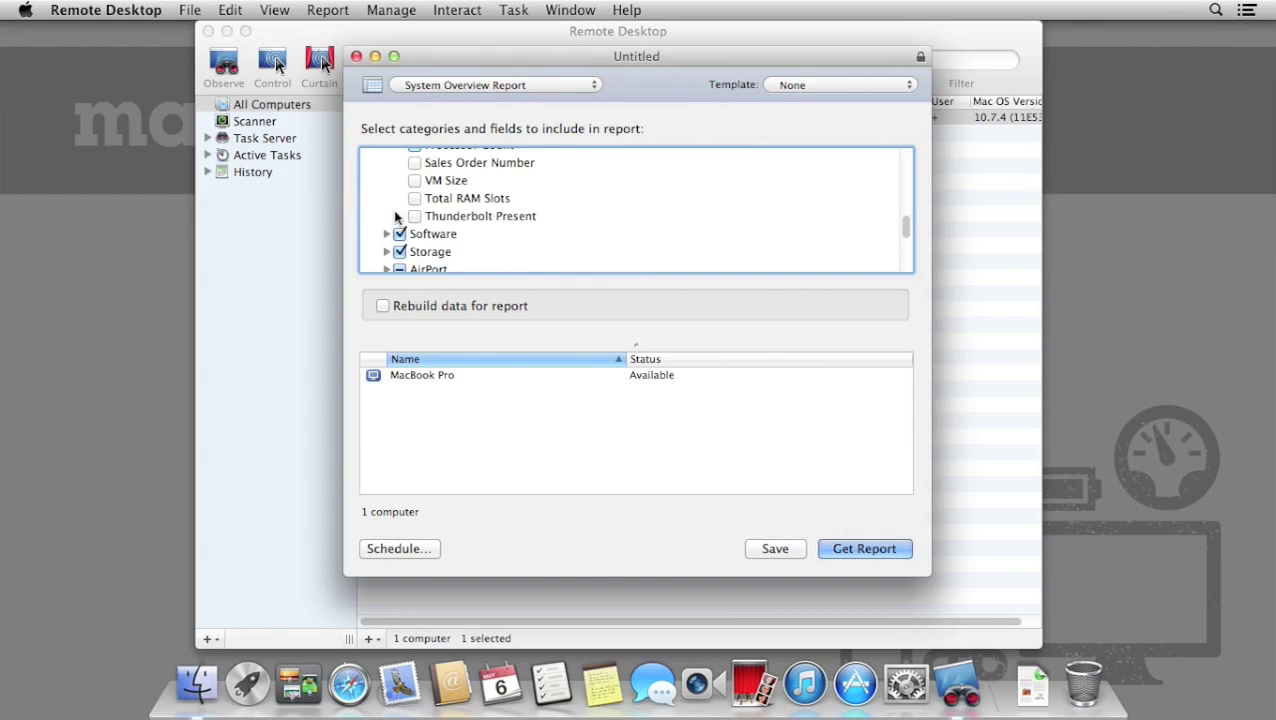
{"action": "scroll", "coordinate": [383, 195], "scroll_direction": "down", "scroll_amount": 2}
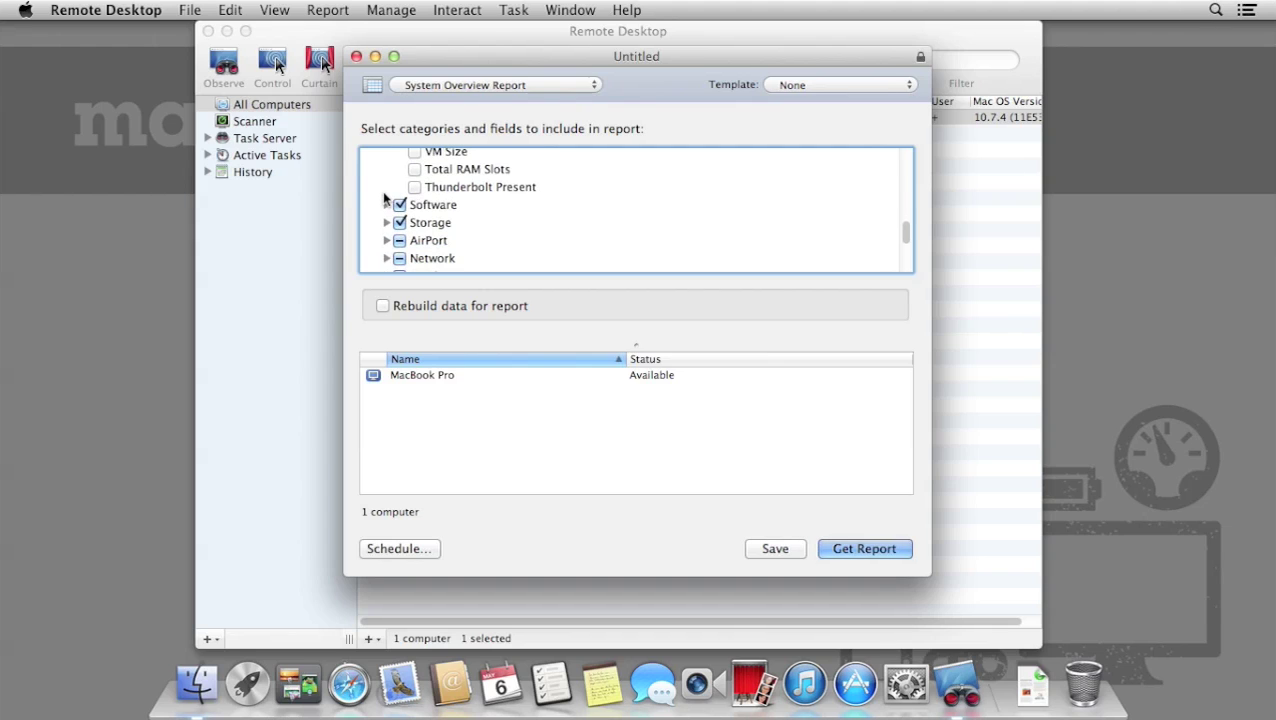
{"action": "scroll", "coordinate": [382, 198], "scroll_direction": "up", "scroll_amount": 15}
{"action": "left_click", "coordinate": [387, 175]}
{"action": "scroll", "coordinate": [385, 192], "scroll_direction": "down", "scroll_amount": 3}
{"action": "scroll", "coordinate": [386, 192], "scroll_direction": "down", "scroll_amount": 2}
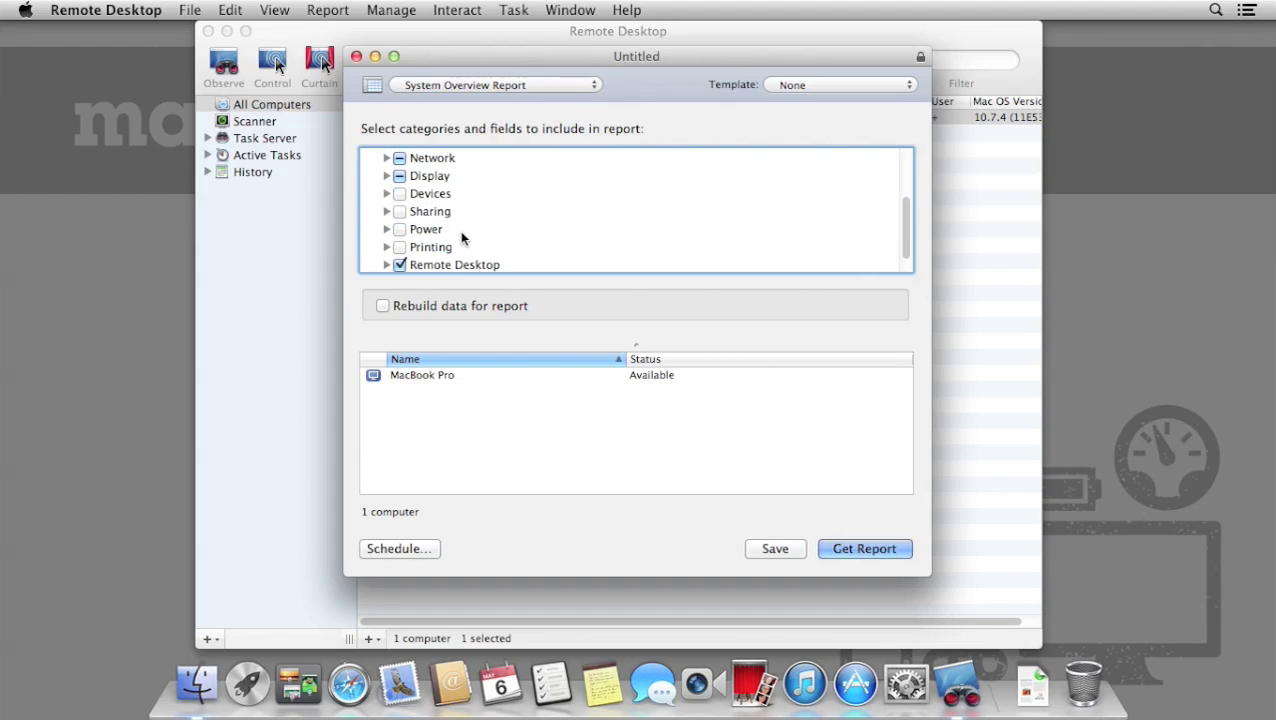
Include Power and Devices in the report fields and generate the report for the MacBook Pro.
{"action": "left_click", "coordinate": [400, 229]}
{"action": "left_click", "coordinate": [400, 193]}
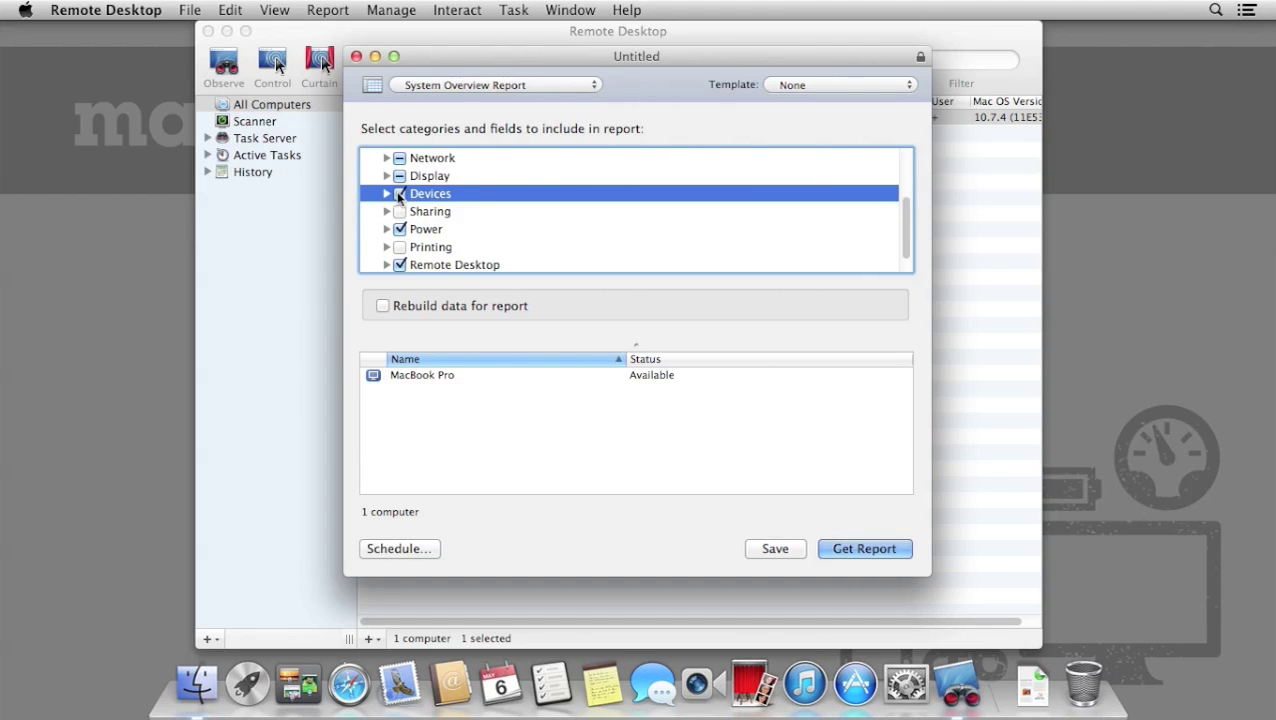
{"action": "left_click", "coordinate": [387, 174]}
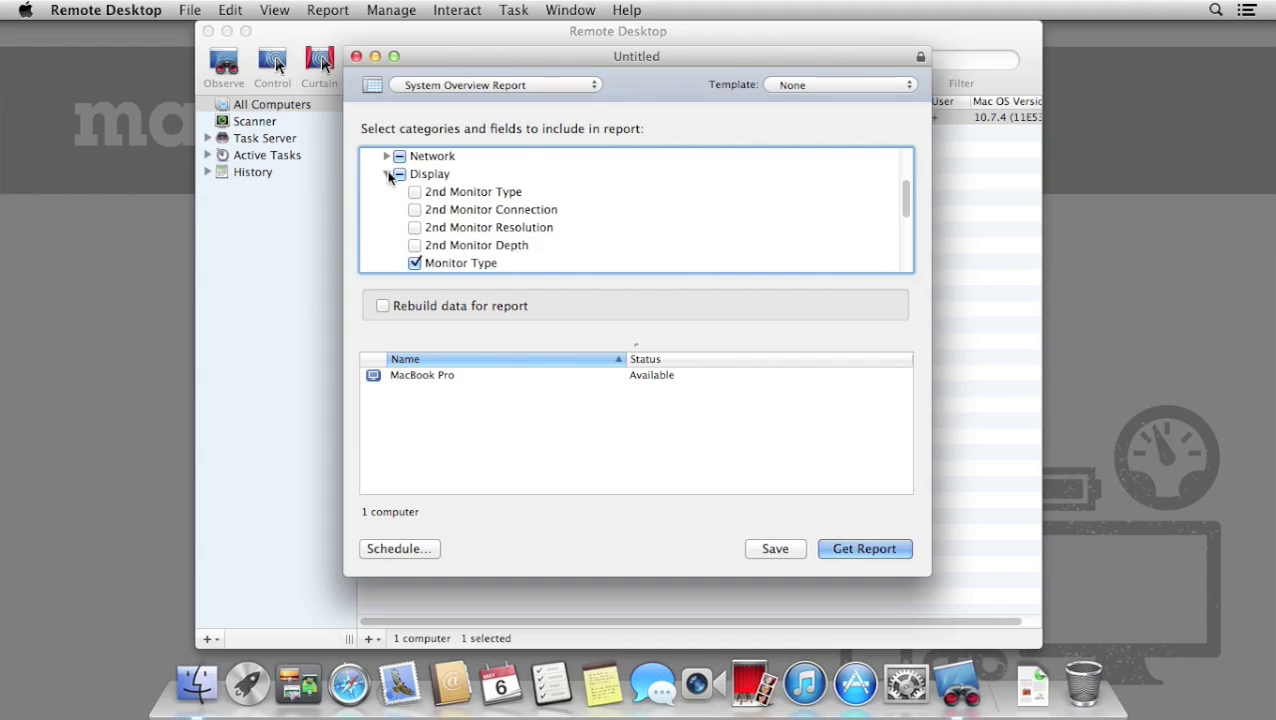
{"action": "left_click", "coordinate": [387, 174]}
{"action": "left_click", "coordinate": [387, 157]}
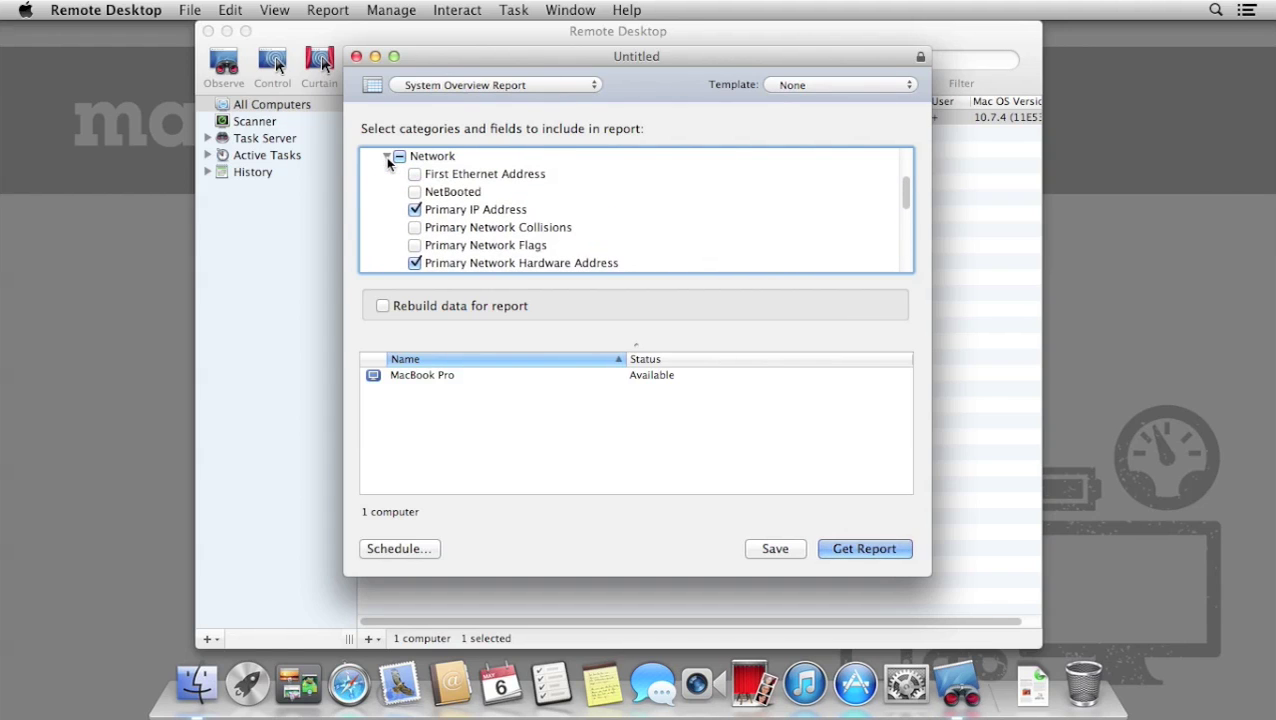
{"action": "left_click", "coordinate": [387, 157]}
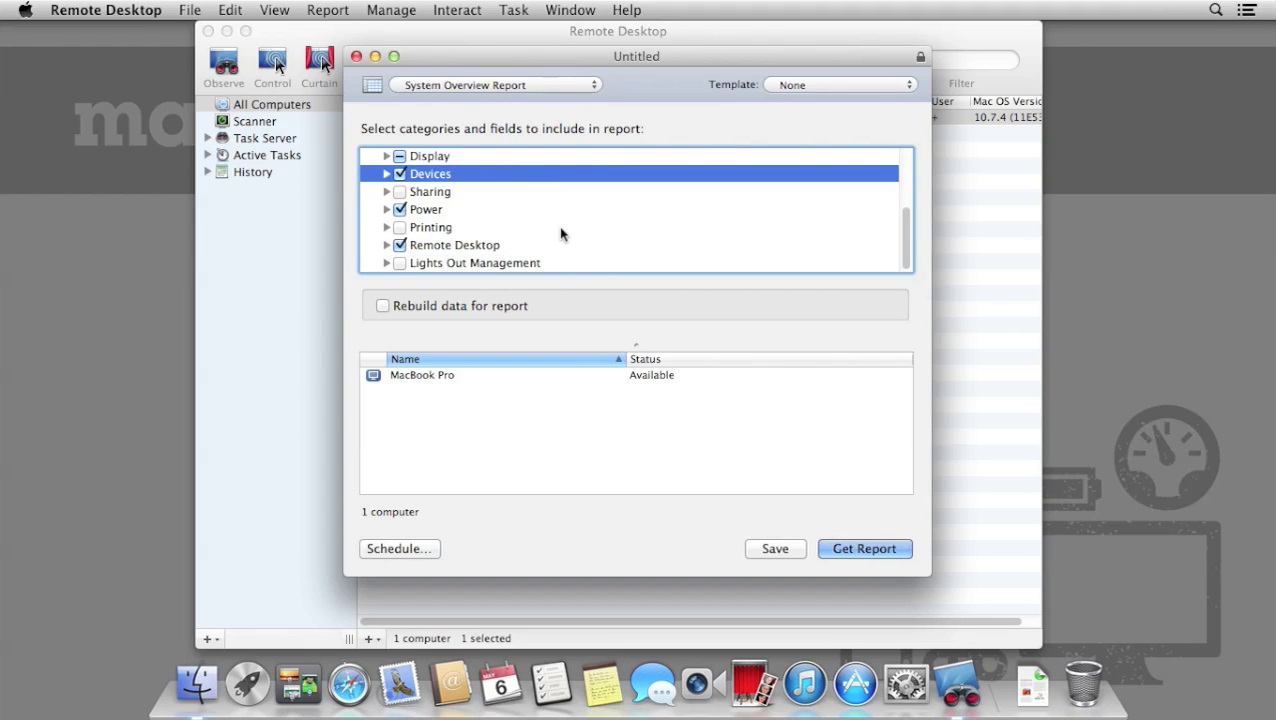
{"action": "scroll", "coordinate": [558, 233], "scroll_direction": "up", "scroll_amount": 3}
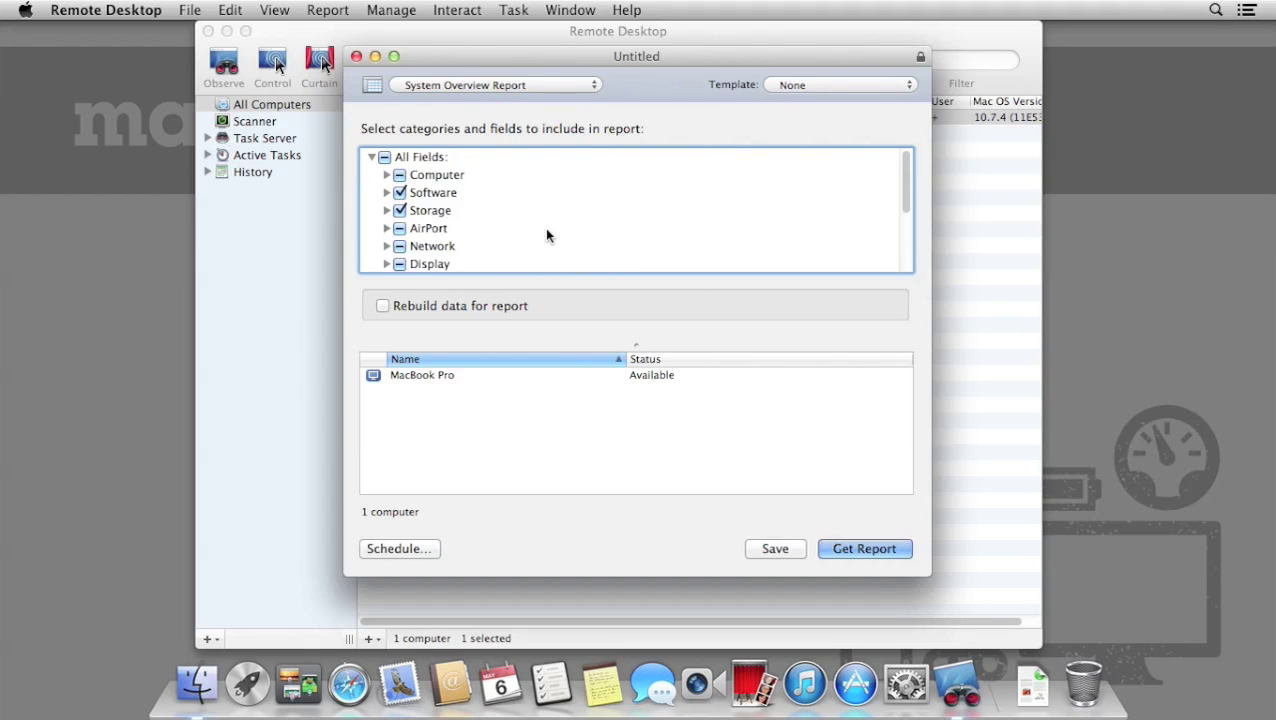
{"action": "left_click", "coordinate": [864, 549]}
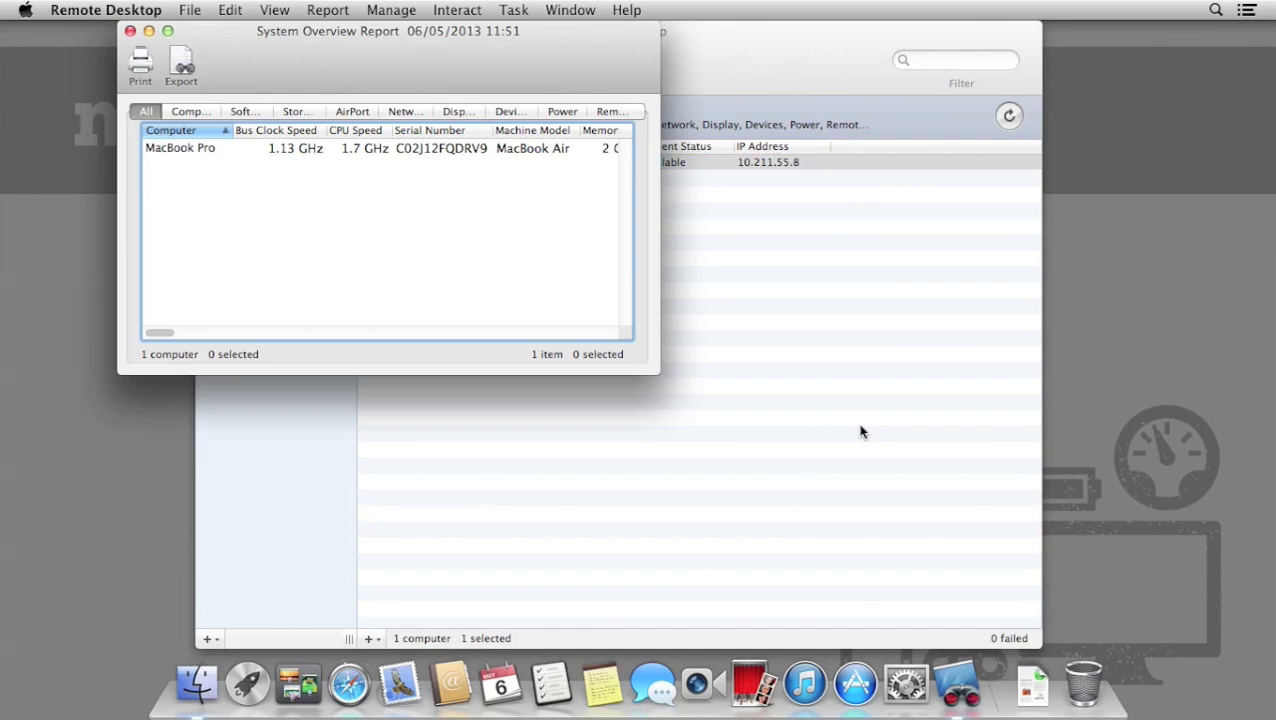
Reposition the System Overview Report window and view its Computer and Software sections.
{"action": "left_click_drag", "start_coordinate": [499, 64], "coordinate": [682, 190]}
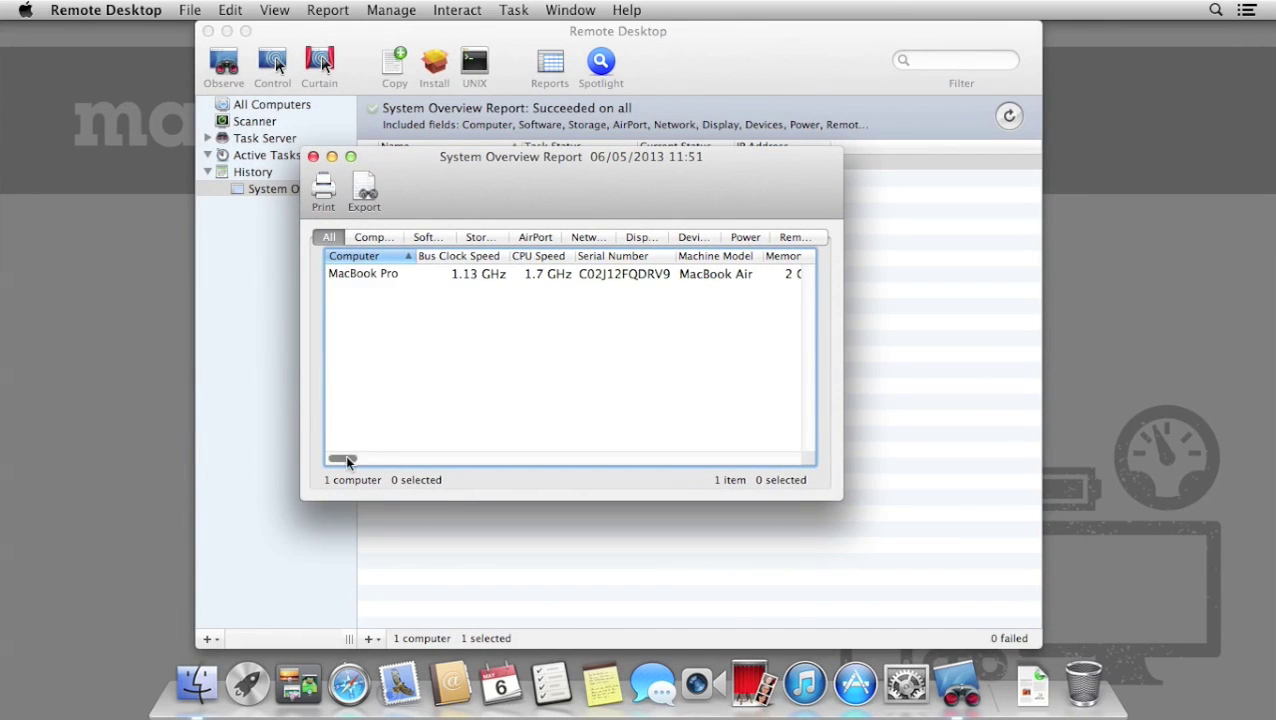
{"action": "mouse_move", "coordinate": [349, 458]}
{"action": "left_mouse_down"}
{"action": "mouse_move", "coordinate": [450, 472]}
{"action": "mouse_move", "coordinate": [334, 472]}
{"action": "left_mouse_up"}
{"action": "left_click", "coordinate": [385, 236]}
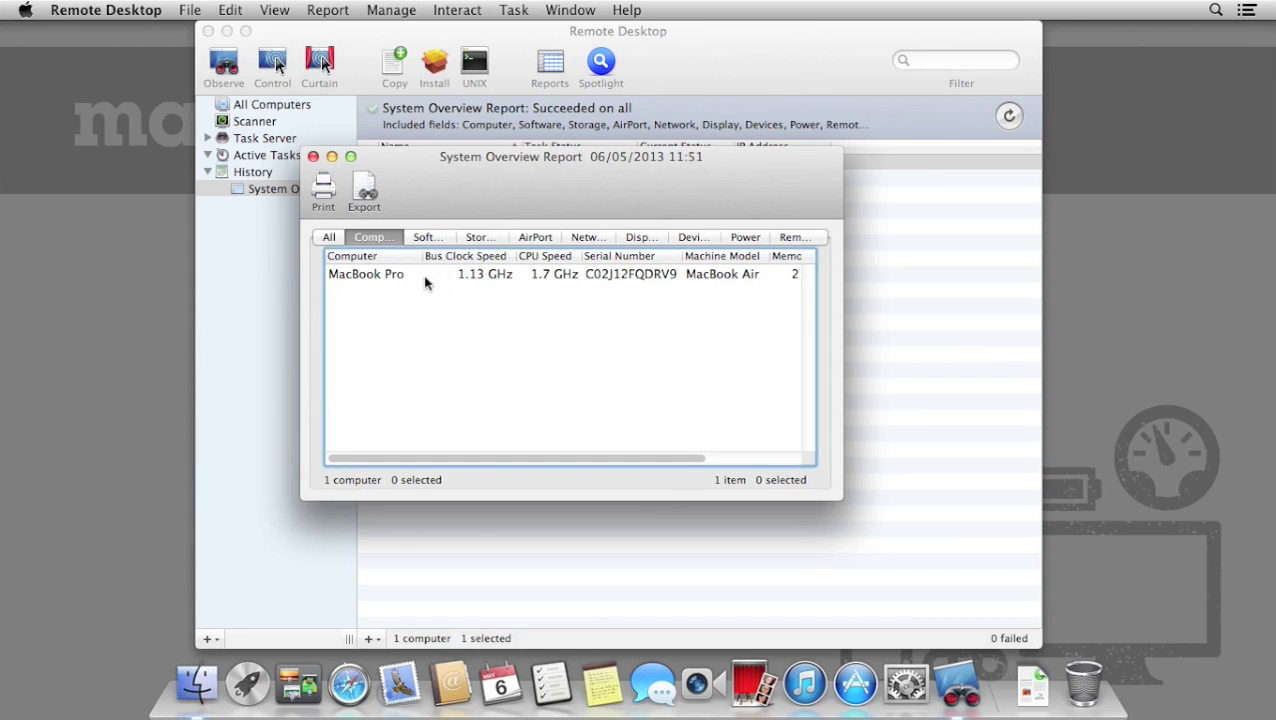
{"action": "left_click", "coordinate": [428, 238]}
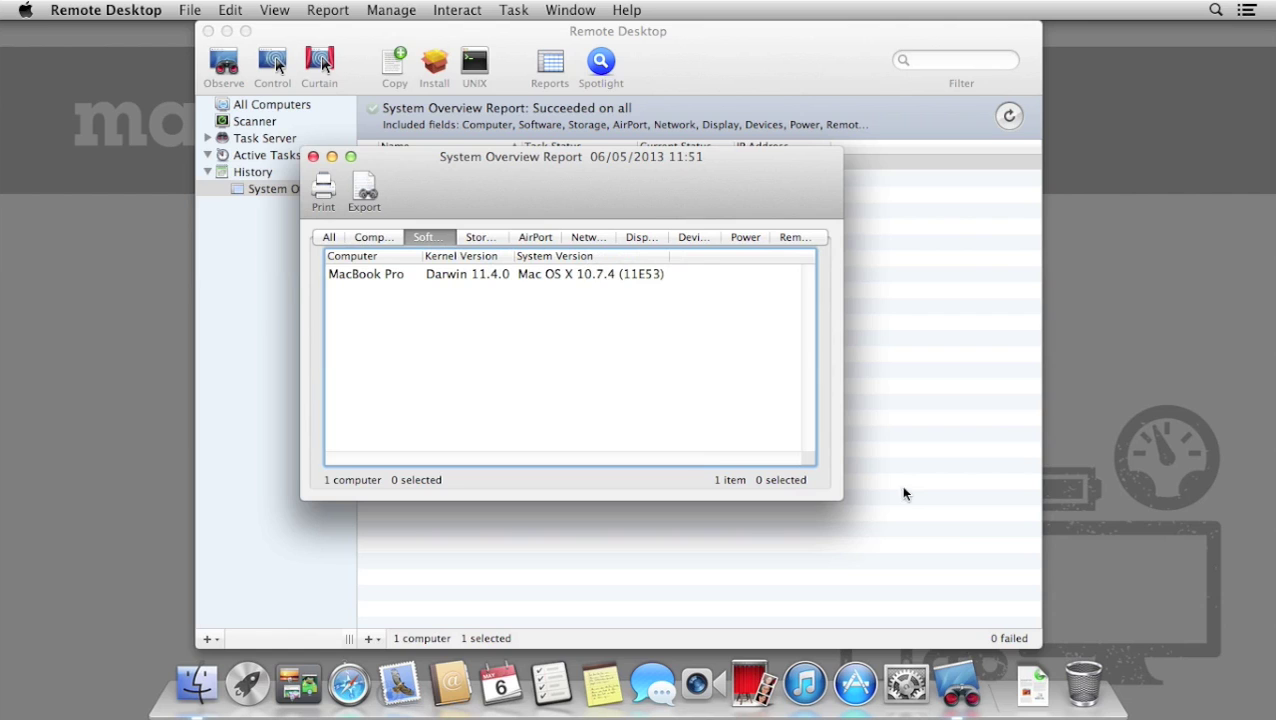
Widen the report, then review Storage, AirPort, Devices and Remote Desktop before showing all columns again.
{"action": "left_click_drag", "start_coordinate": [838, 495], "coordinate": [1074, 535]}
{"action": "left_click", "coordinate": [586, 238]}
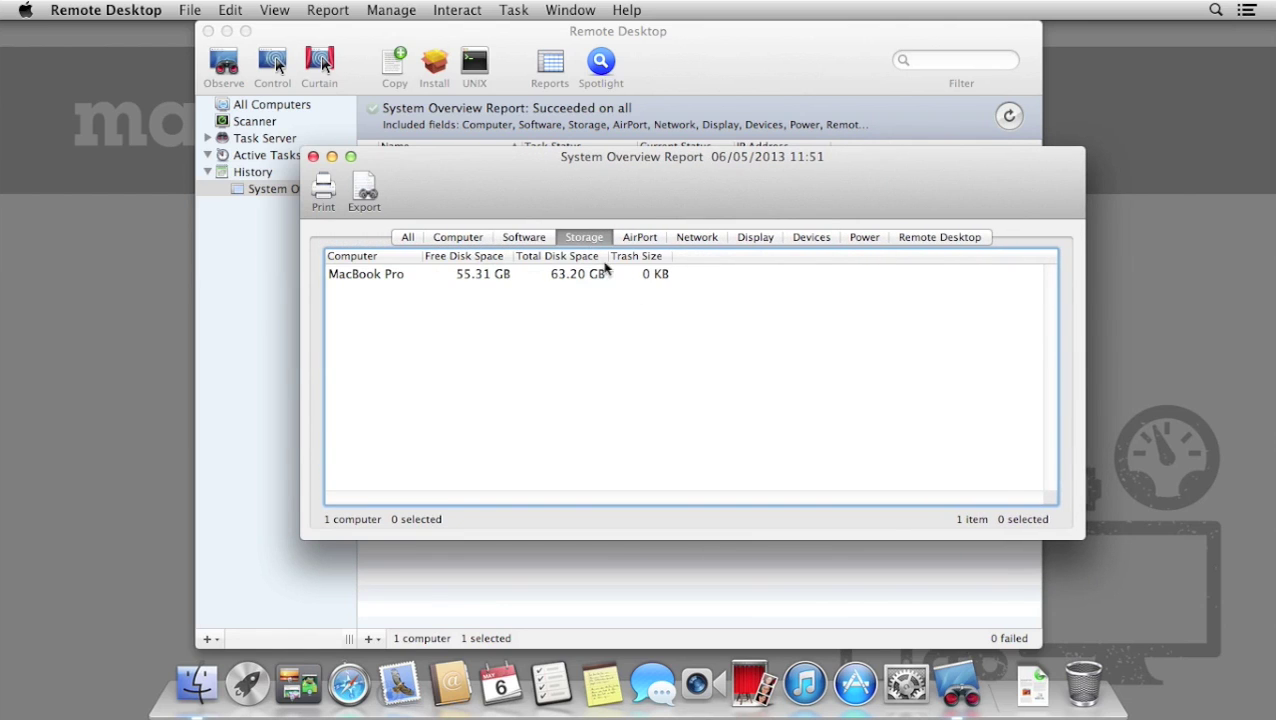
{"action": "left_click", "coordinate": [655, 241]}
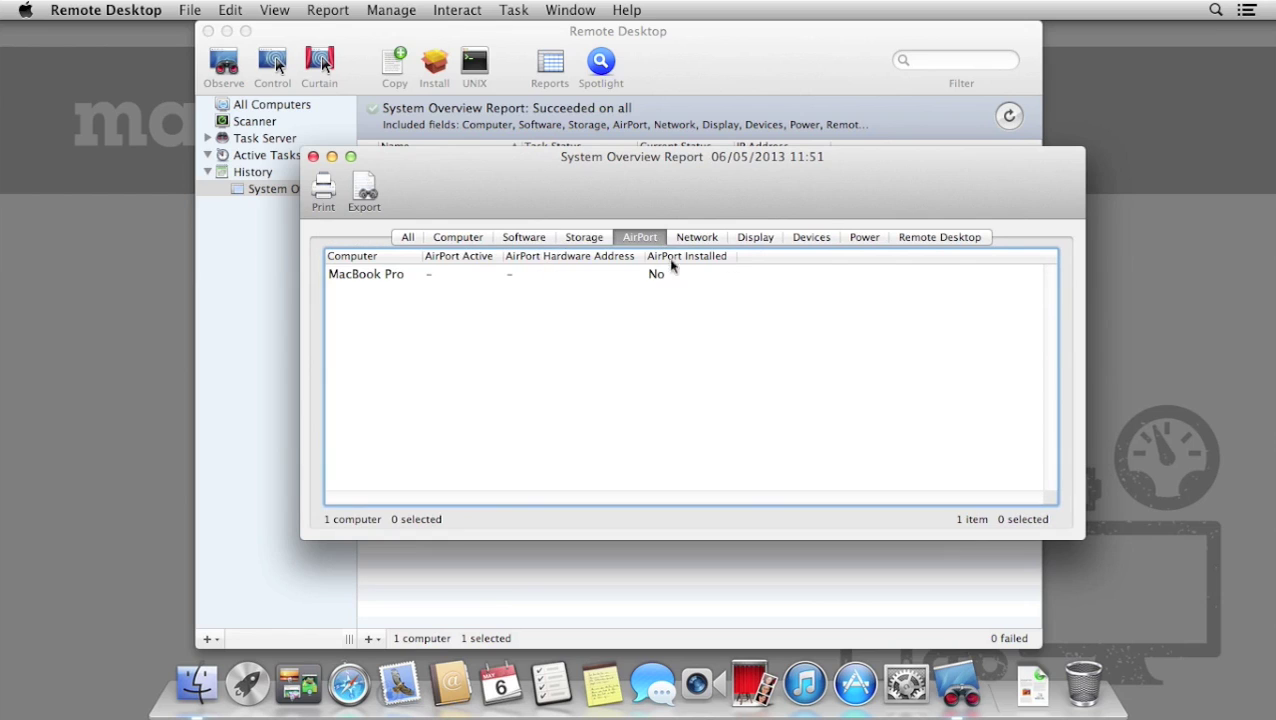
{"action": "left_click", "coordinate": [800, 240]}
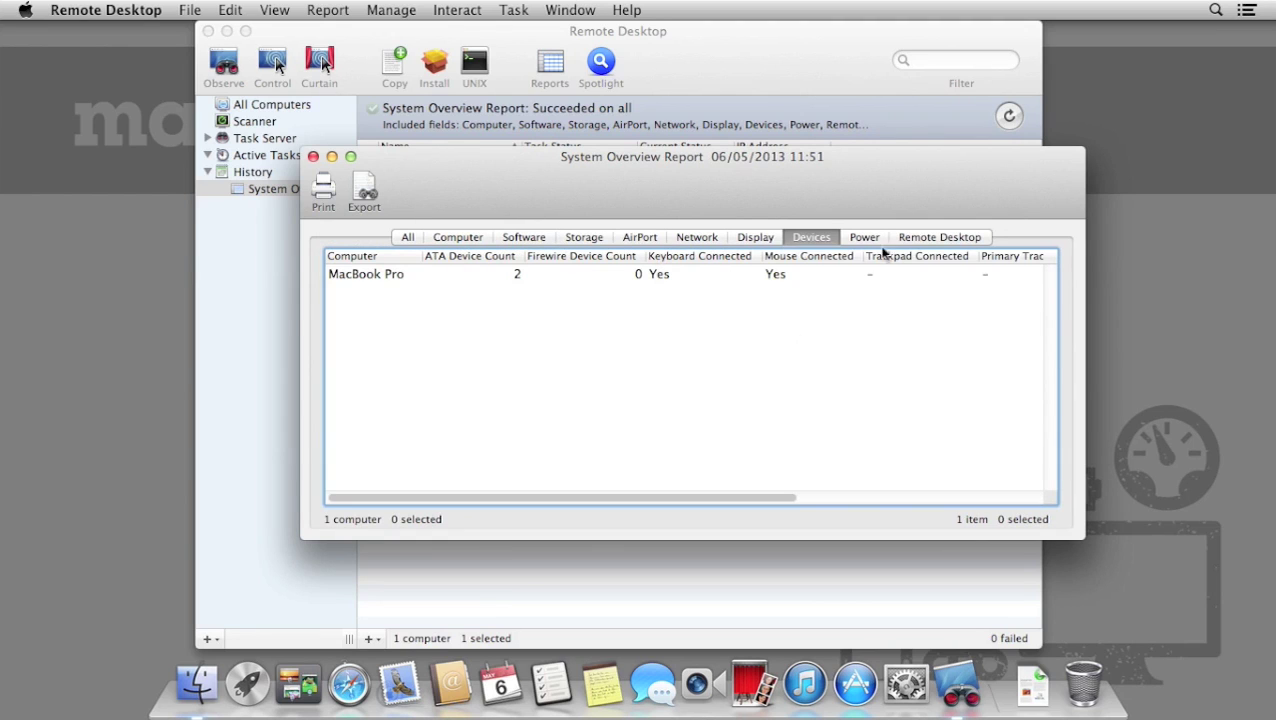
{"action": "left_click", "coordinate": [918, 237]}
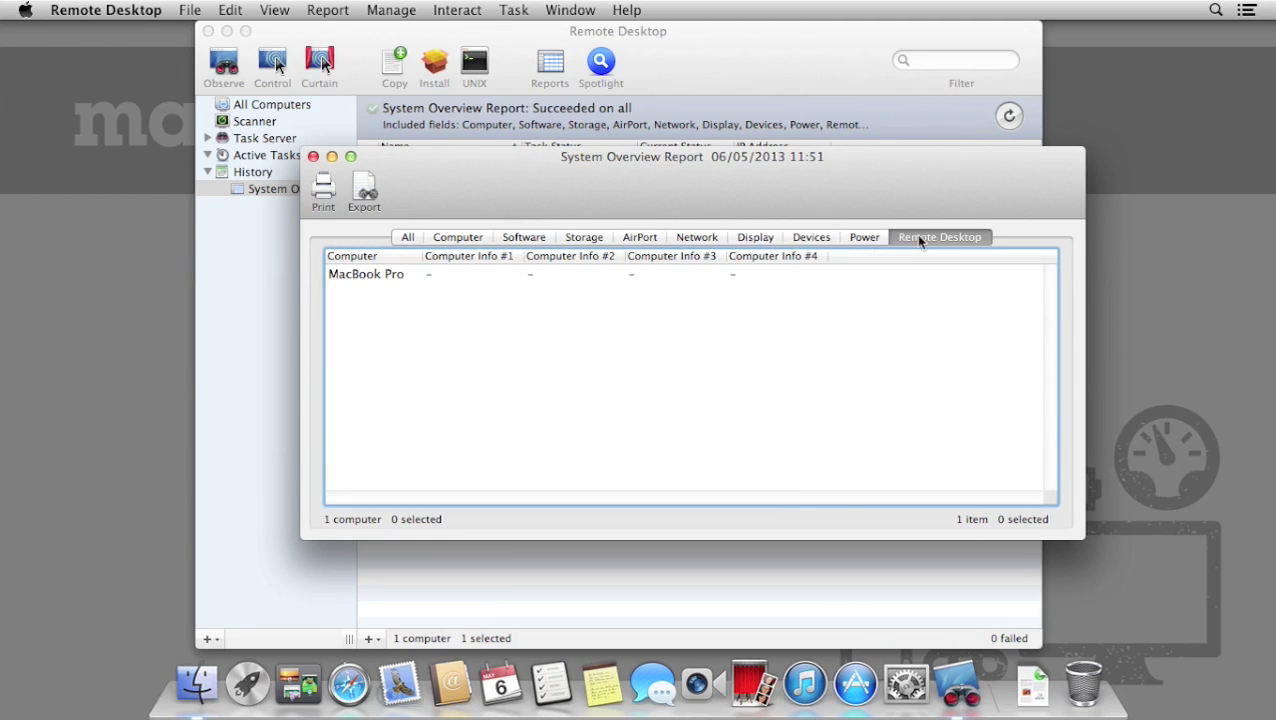
{"action": "left_click", "coordinate": [407, 238]}
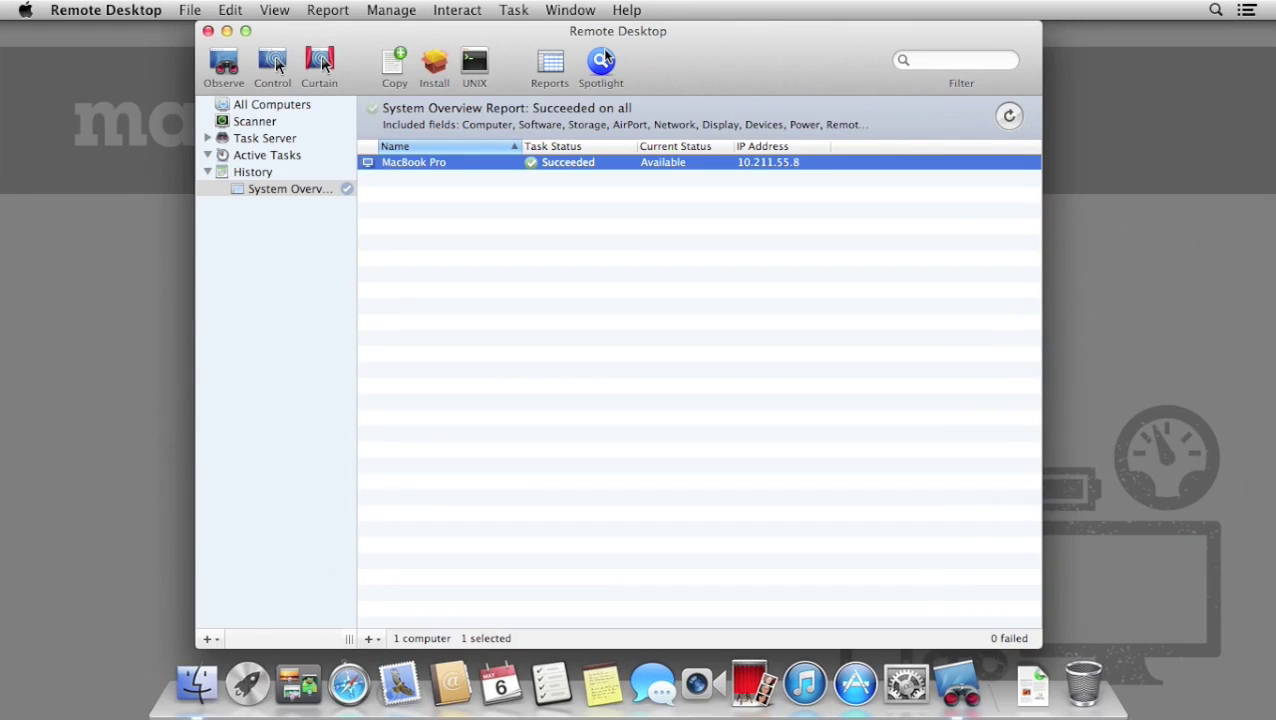
Start a Spotlight search on the remote Mac for 'downloads'.
{"action": "left_click", "coordinate": [603, 61]}
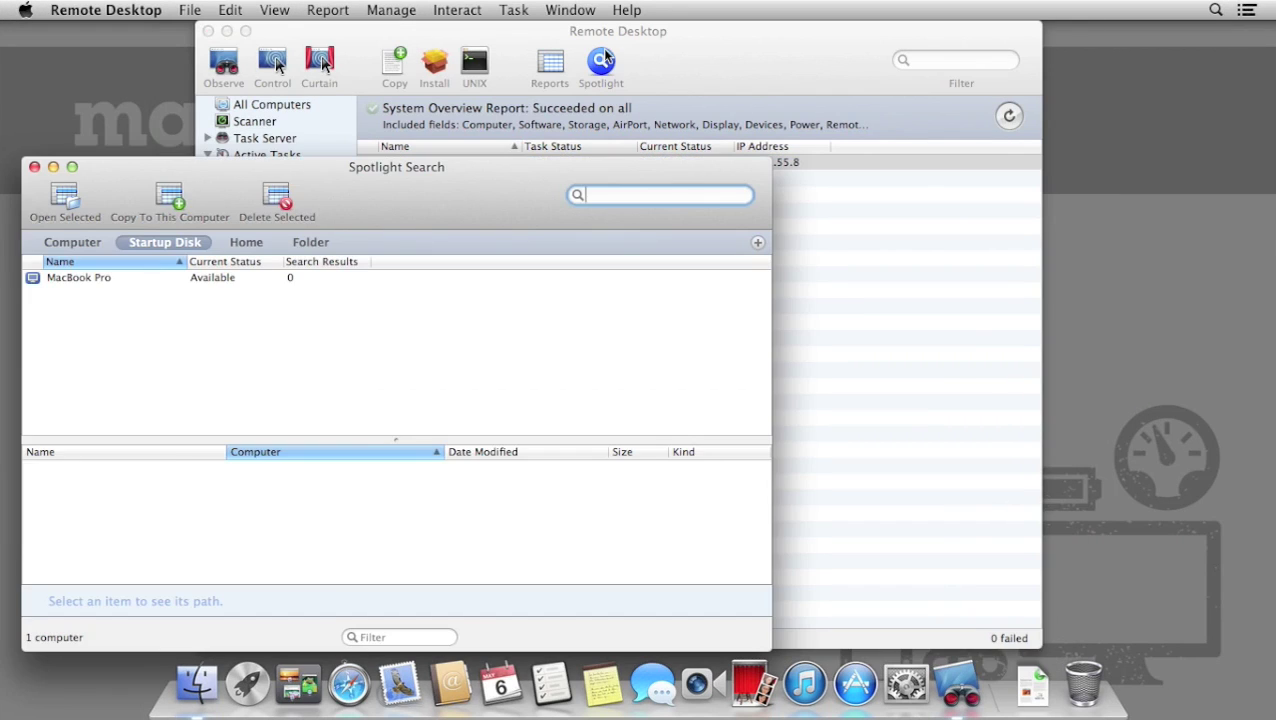
{"action": "left_click_drag", "start_coordinate": [522, 224], "coordinate": [744, 175]}
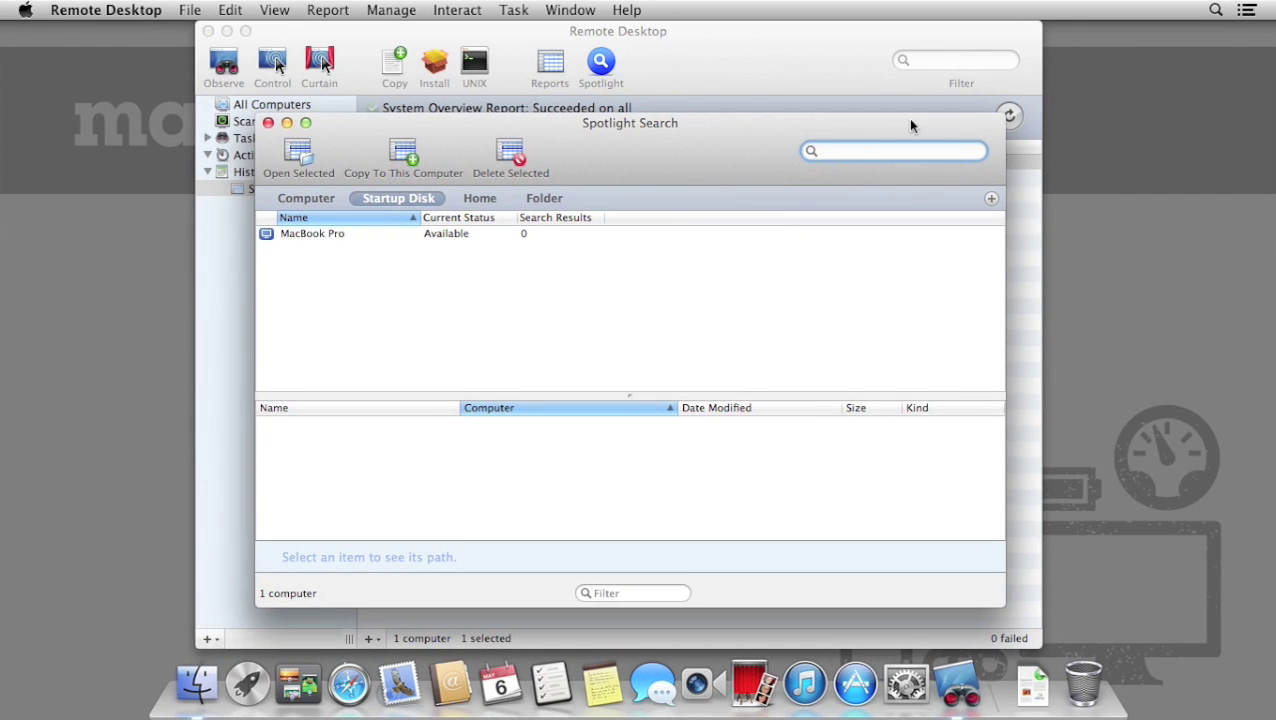
{"action": "type", "text": "downlo"}
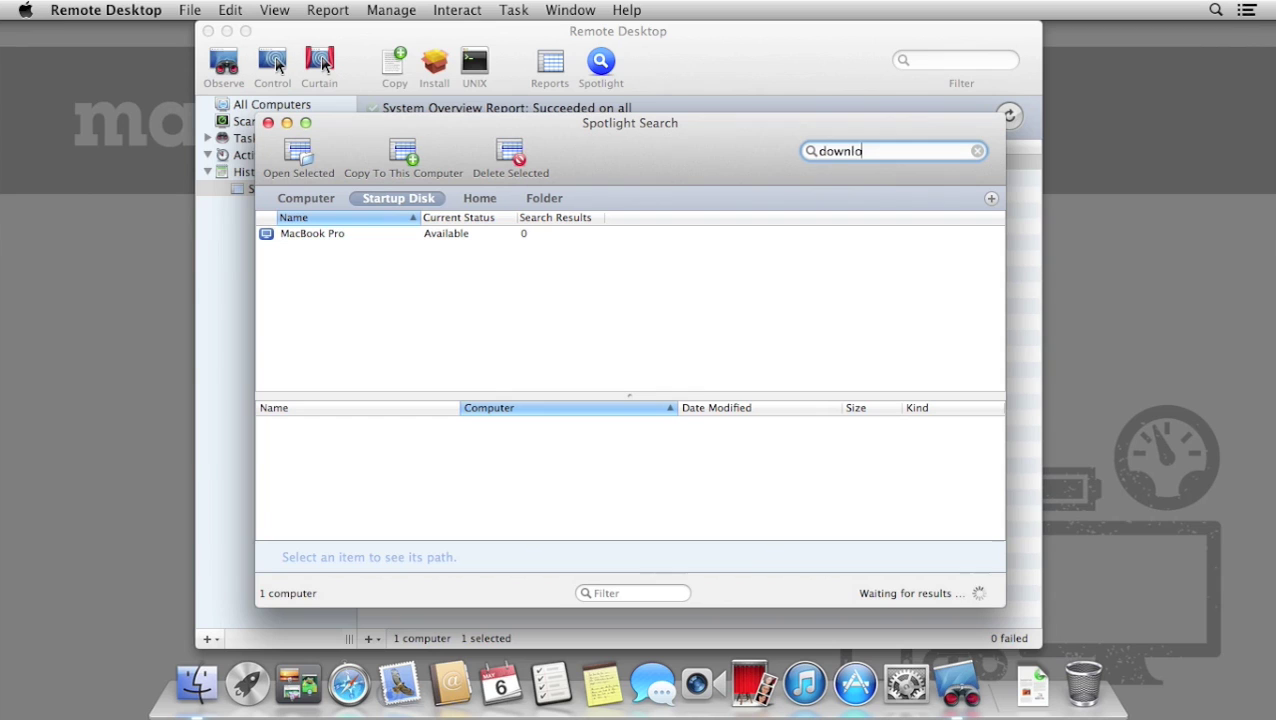
{"action": "type", "text": "ads"}
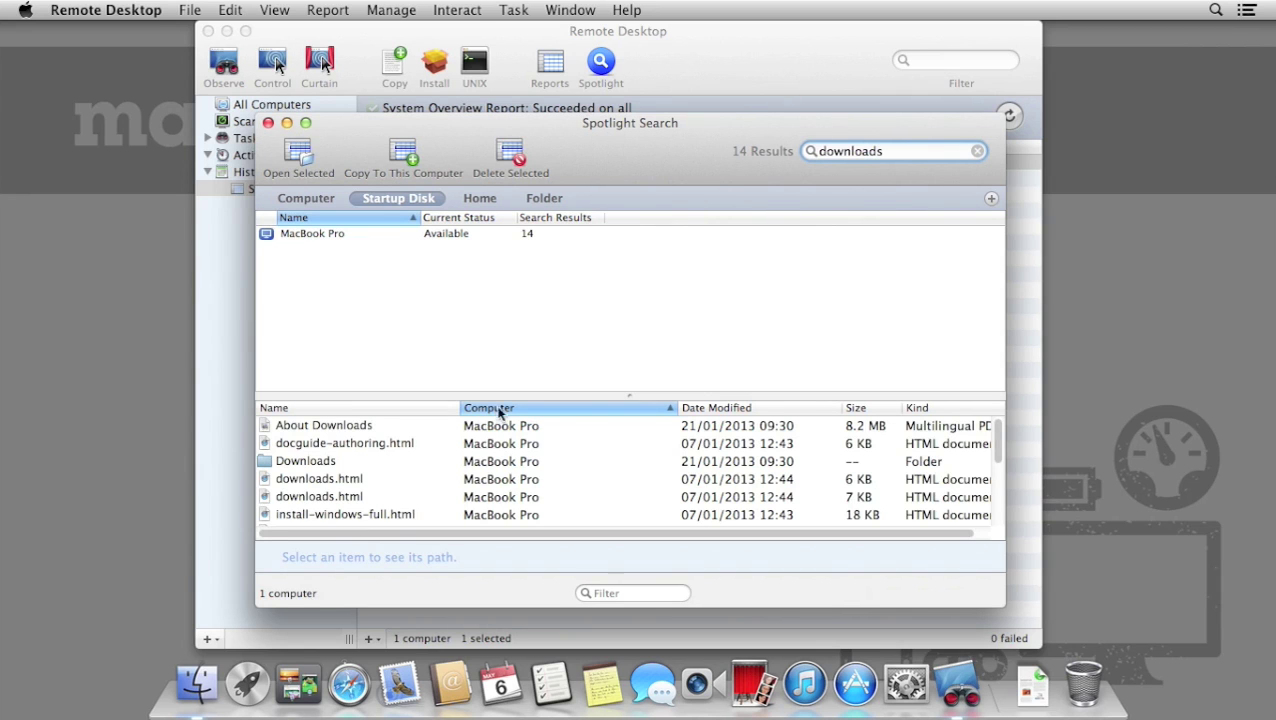
{"action": "scroll", "coordinate": [480, 455], "scroll_direction": "down", "scroll_amount": 5}
{"action": "scroll", "coordinate": [475, 460], "scroll_direction": "up", "scroll_amount": 5}
Limit the search to the /Users folder and select the About Downloads result.
{"action": "left_click", "coordinate": [479, 199]}
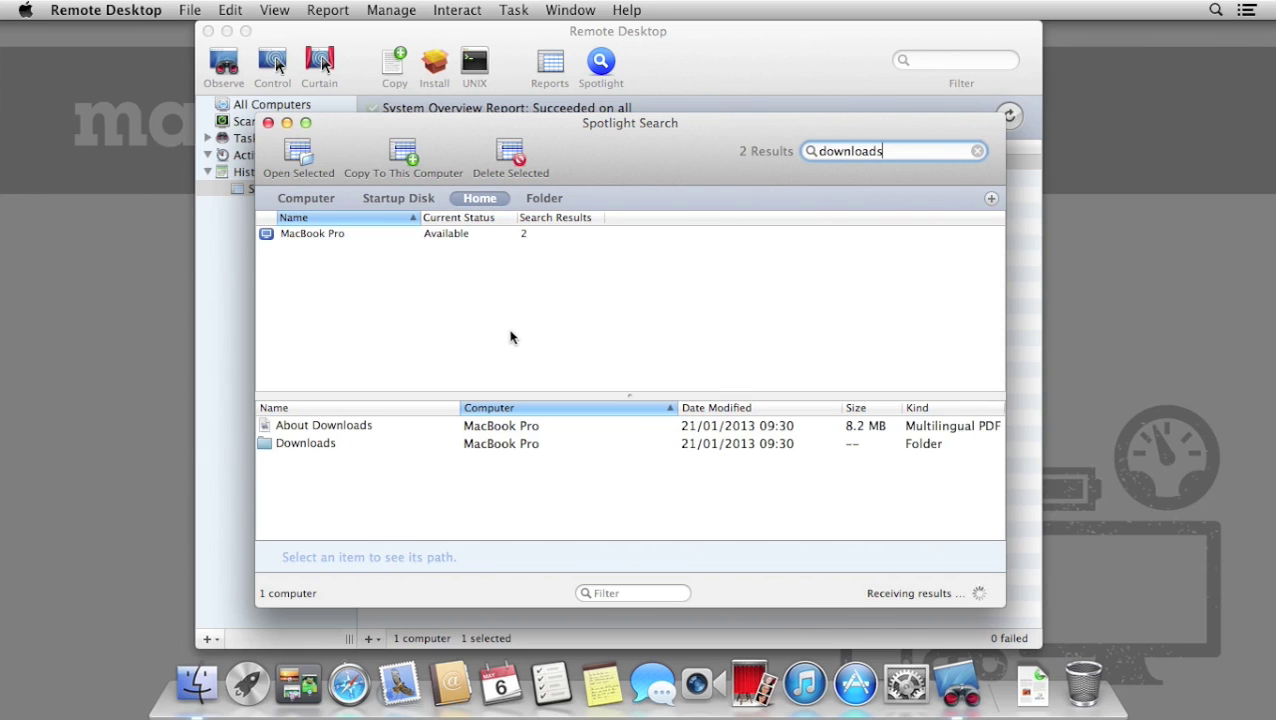
{"action": "left_click", "coordinate": [561, 205]}
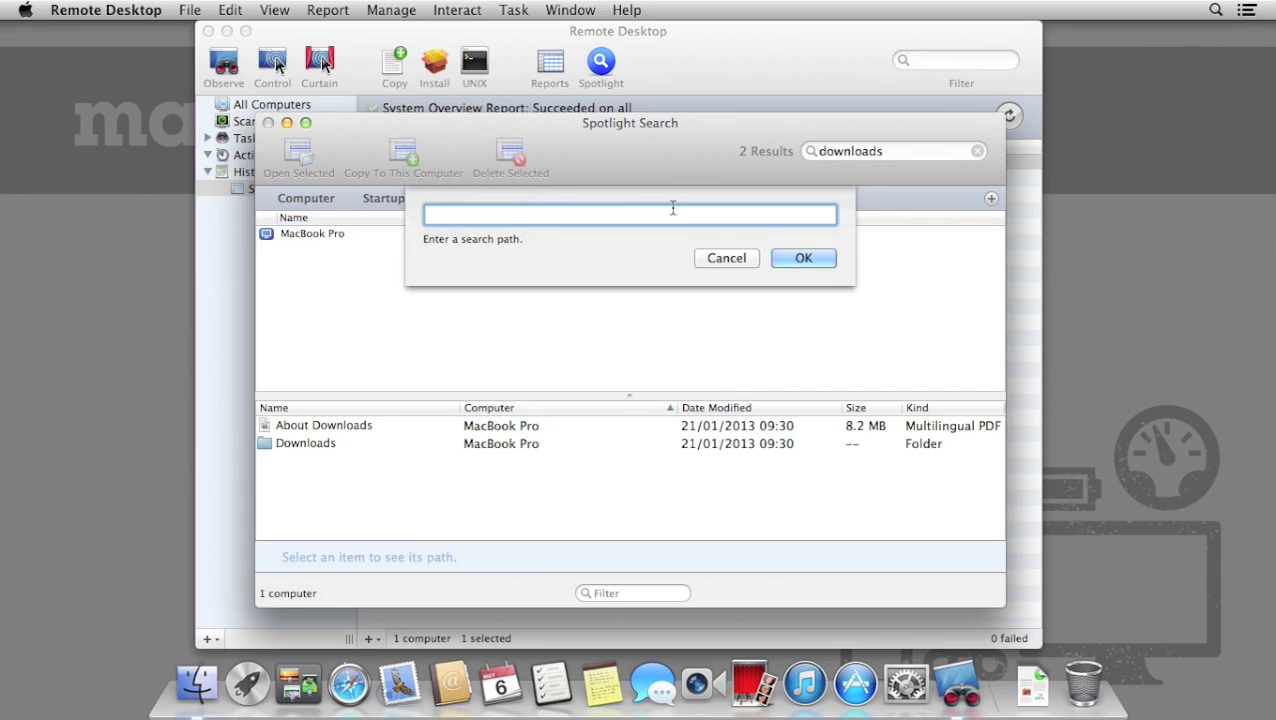
{"action": "type", "text": "/Users"}
{"action": "key", "text": "Return"}
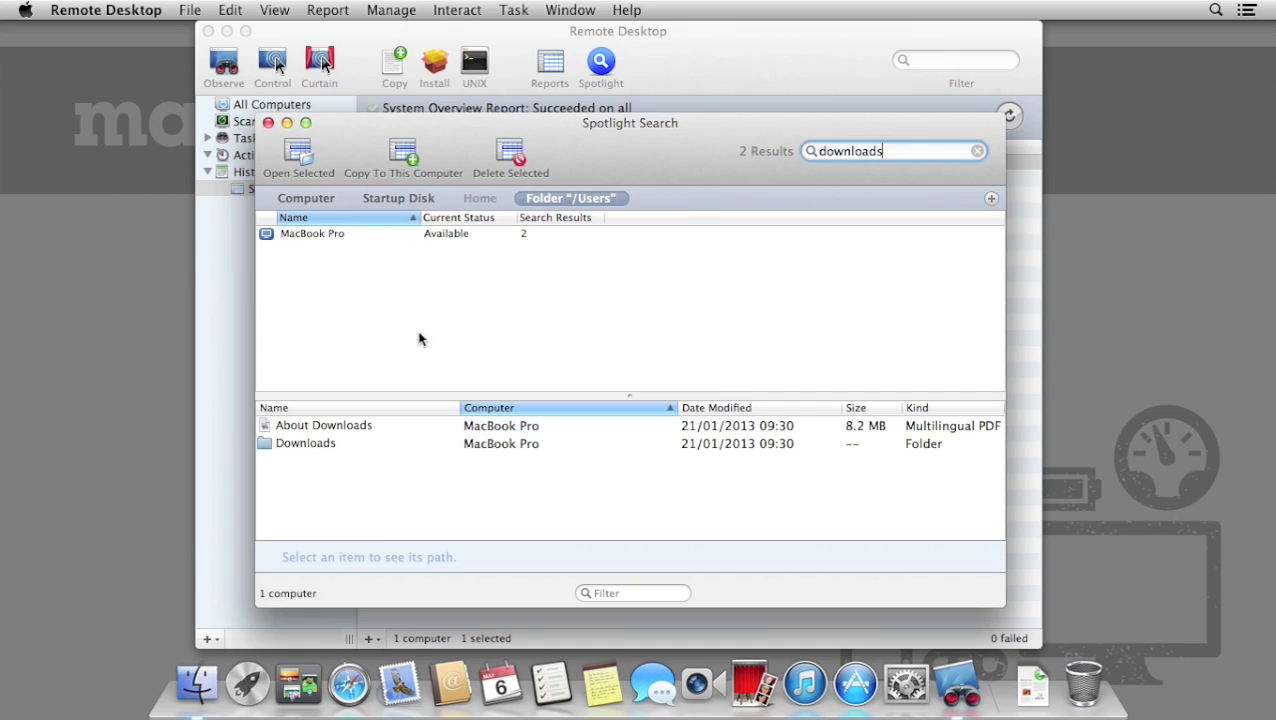
{"action": "left_click", "coordinate": [361, 427]}
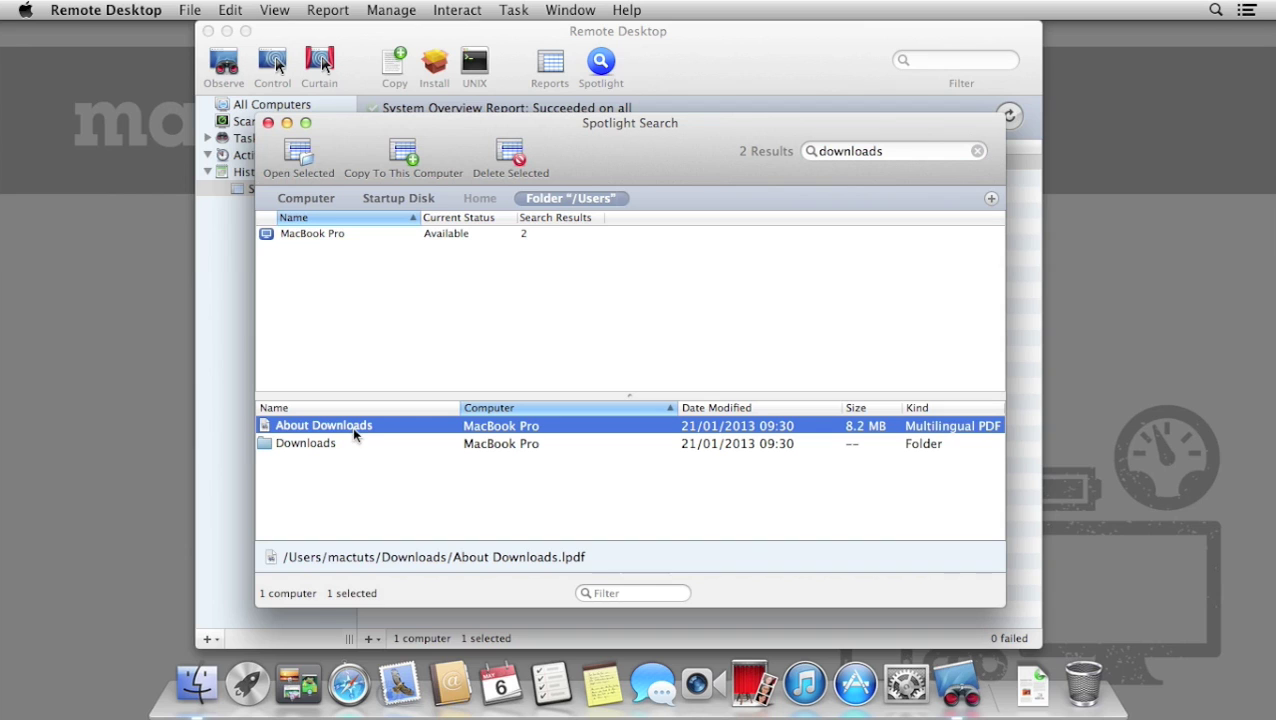
Copy About Downloads from the Spotlight results to this computer.
{"action": "left_click_drag", "start_coordinate": [352, 428], "coordinate": [1178, 281]}
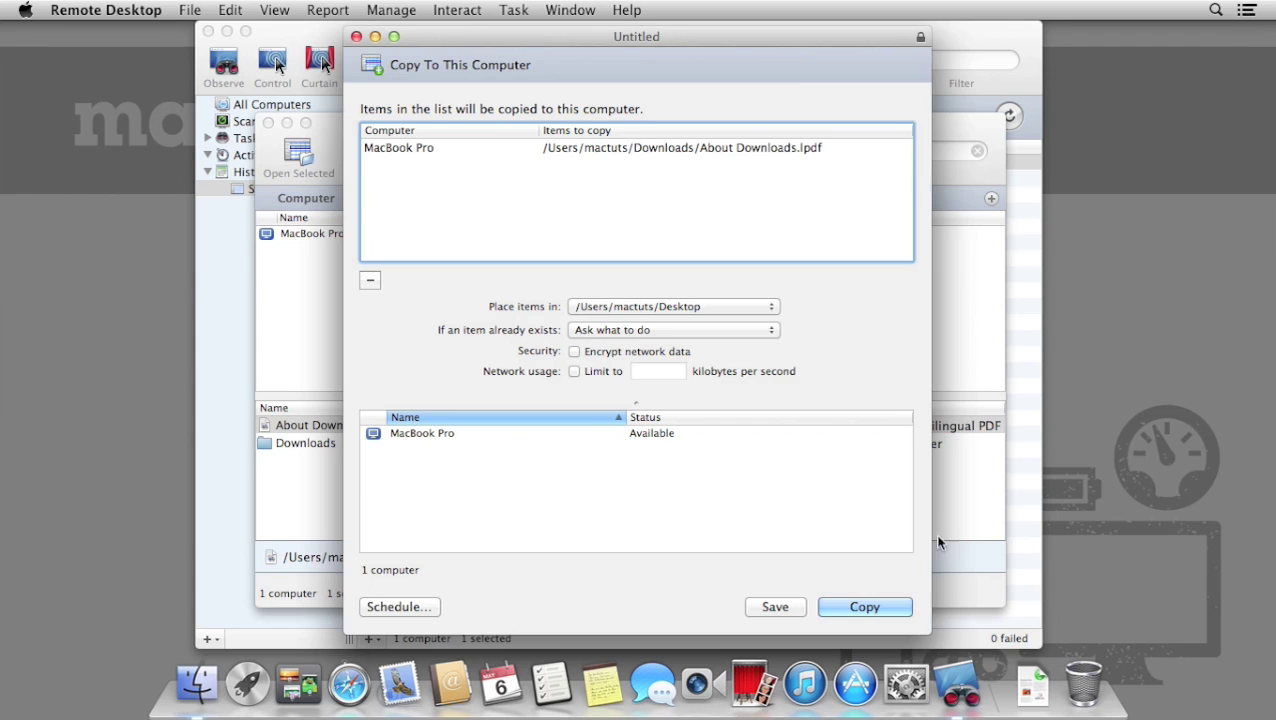
{"action": "left_click", "coordinate": [904, 612]}
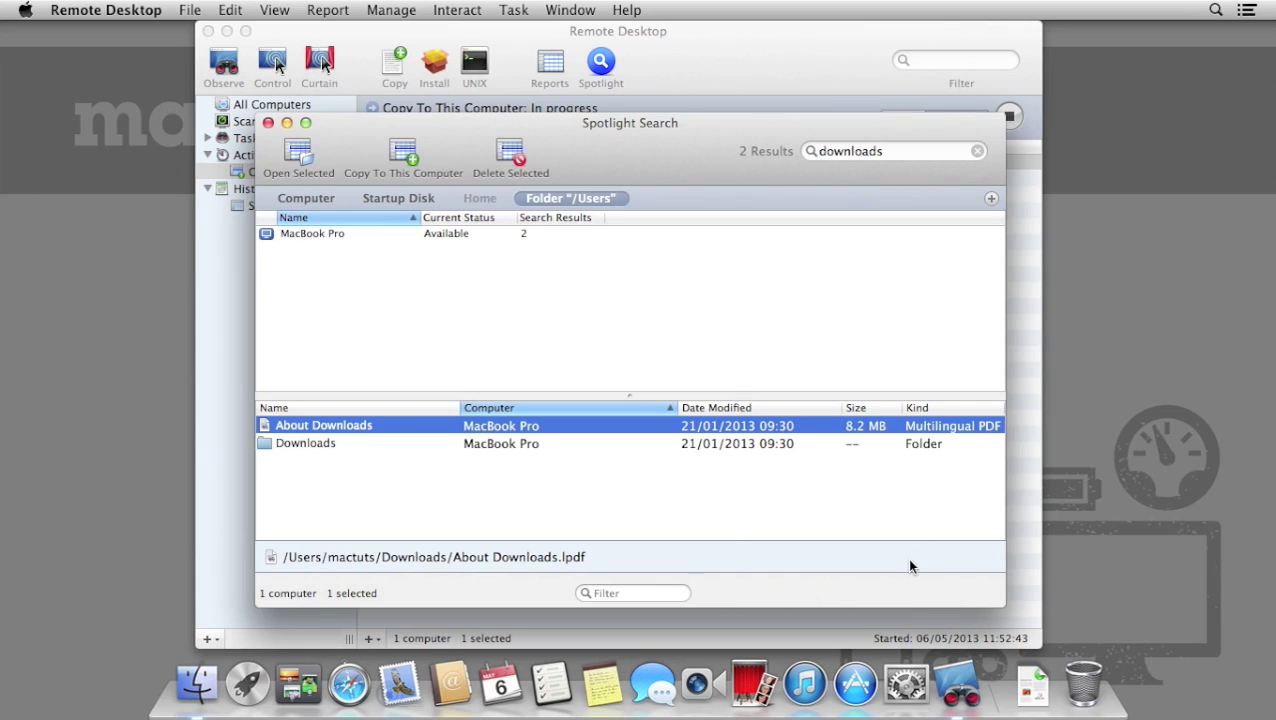
{"action": "key", "text": "XF86AudioLowerVolume"}
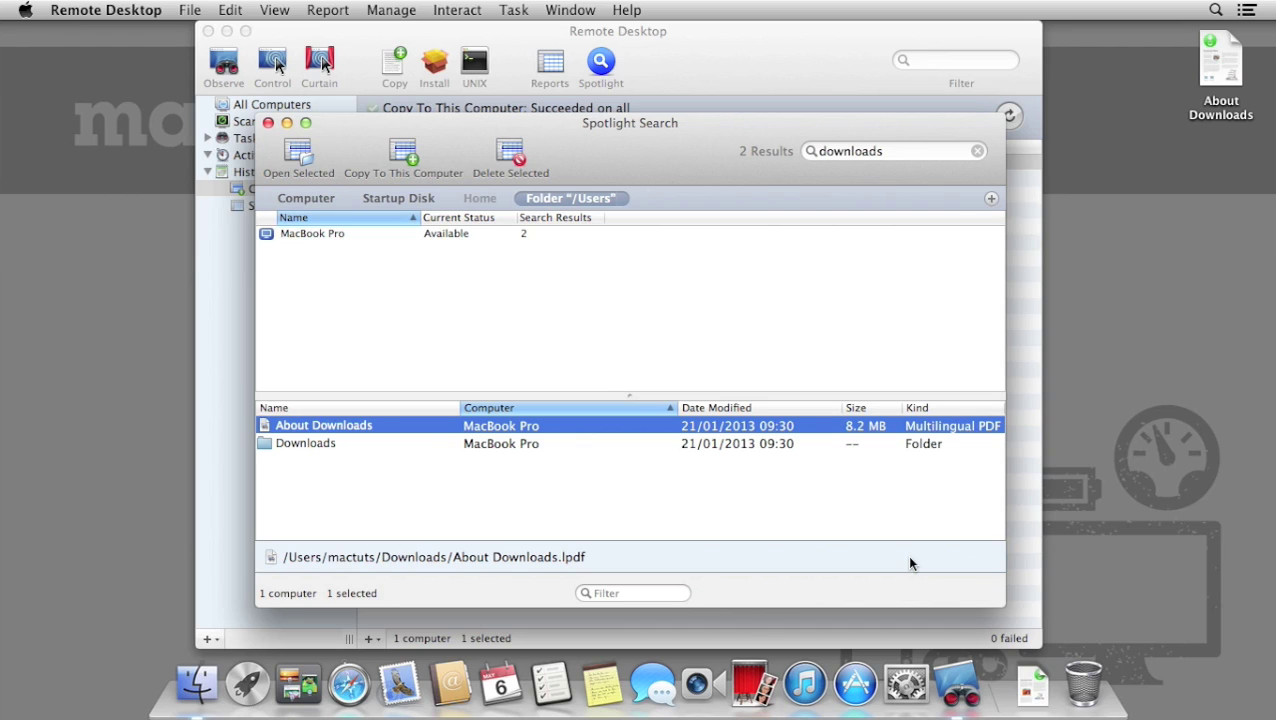
Preview the copied About Downloads PDF on the desktop, then close Spotlight.
{"action": "left_click", "coordinate": [1202, 116]}
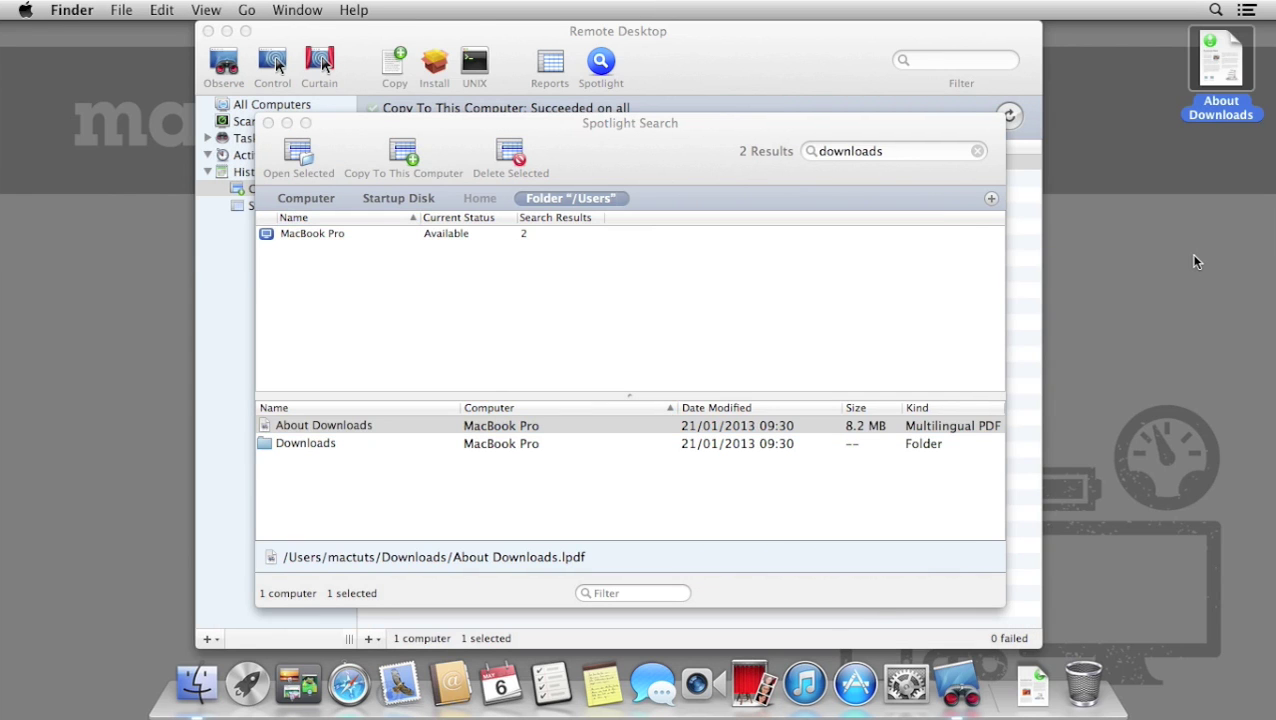
{"action": "key", "text": "space"}
{"action": "key", "text": "space"}
{"action": "left_click", "coordinate": [268, 122]}
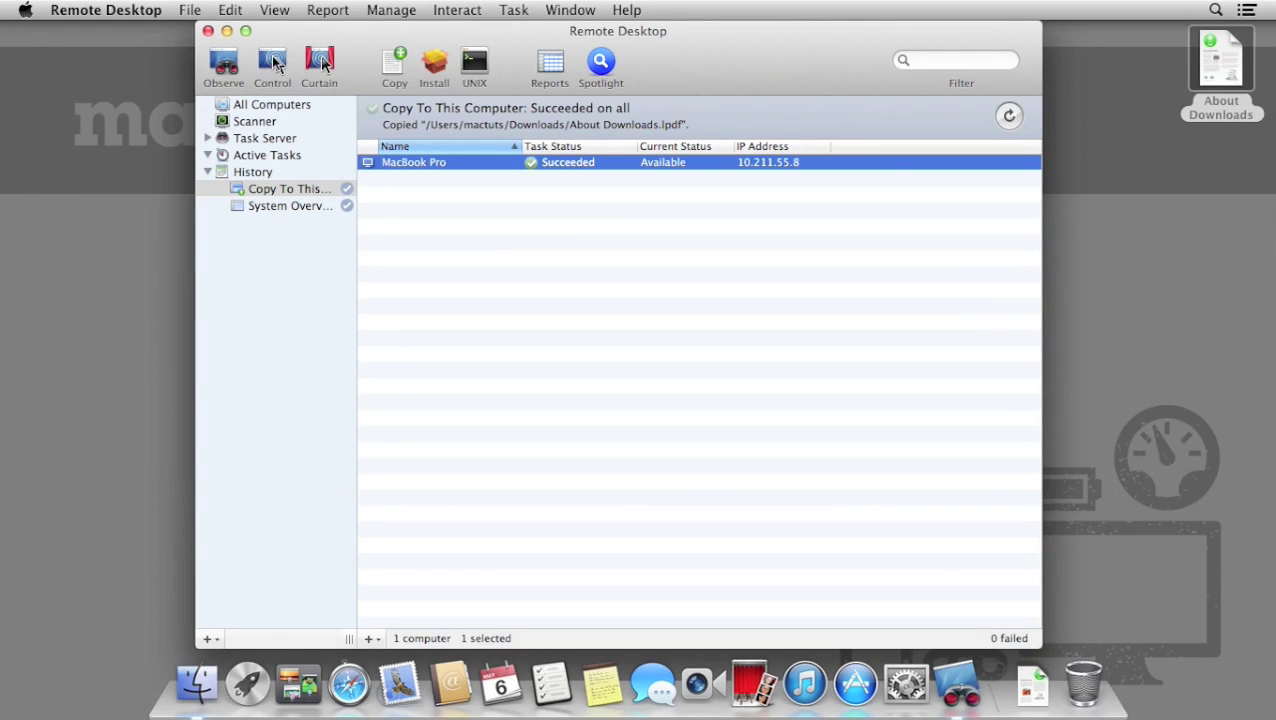
Take control of the MacBook Pro and show its Documents folder in Finder.
{"action": "left_click", "coordinate": [273, 62]}
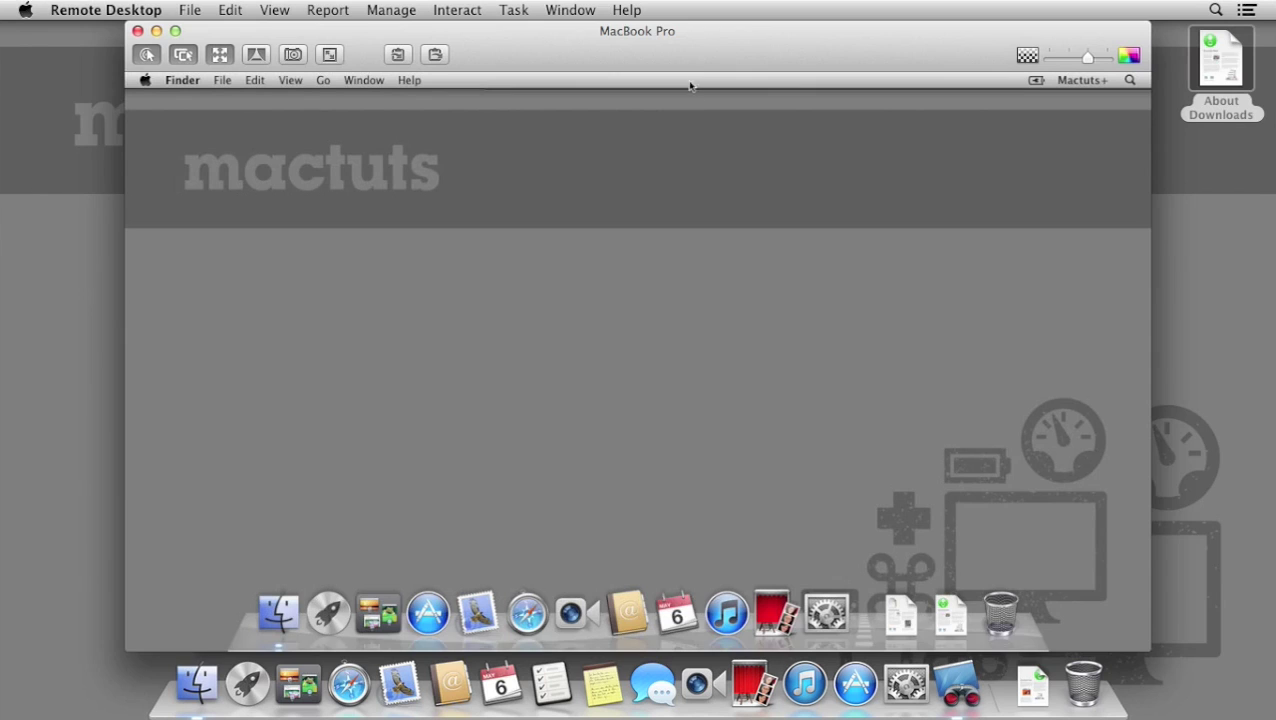
{"action": "left_click_drag", "start_coordinate": [755, 28], "coordinate": [743, 39]}
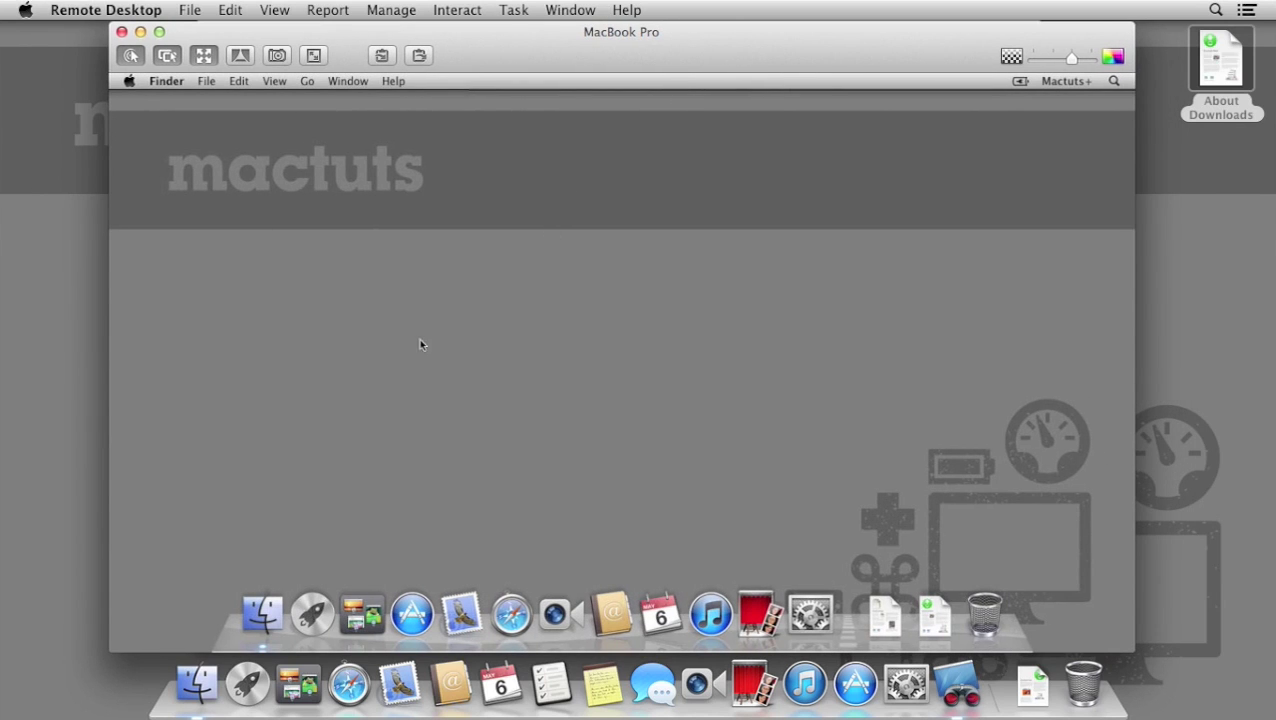
{"action": "left_click", "coordinate": [268, 612]}
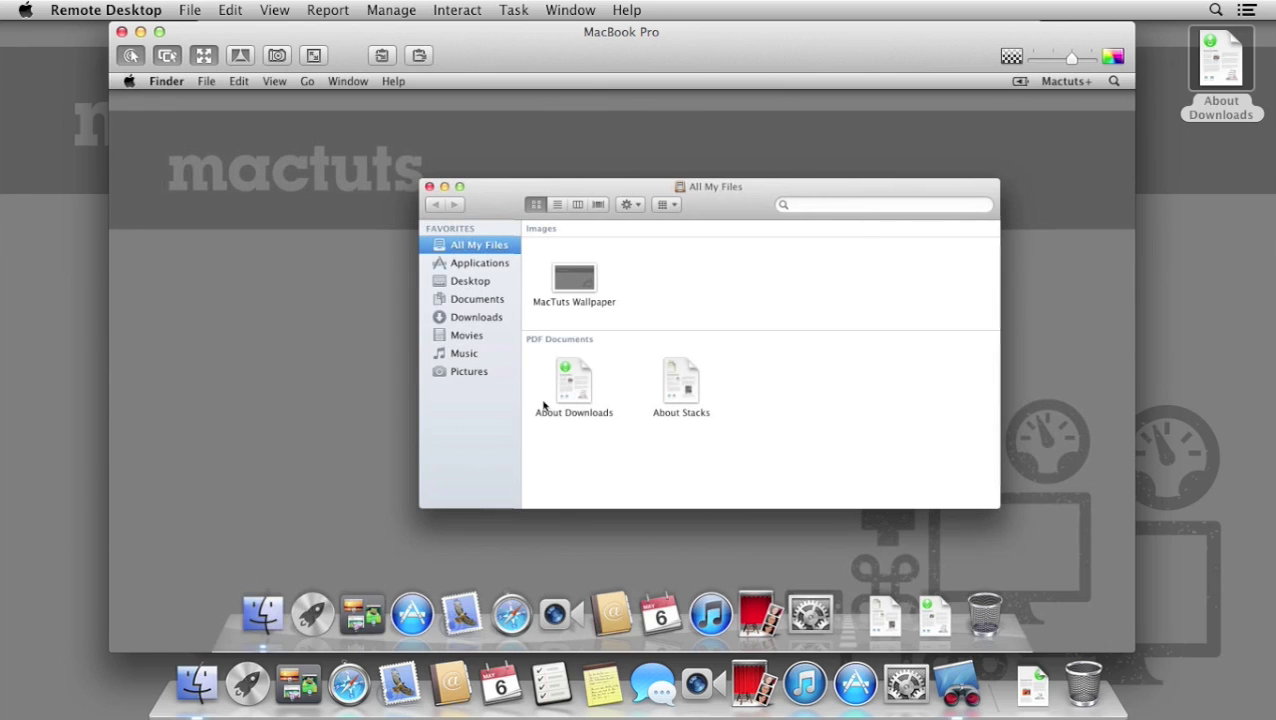
{"action": "left_click", "coordinate": [505, 298]}
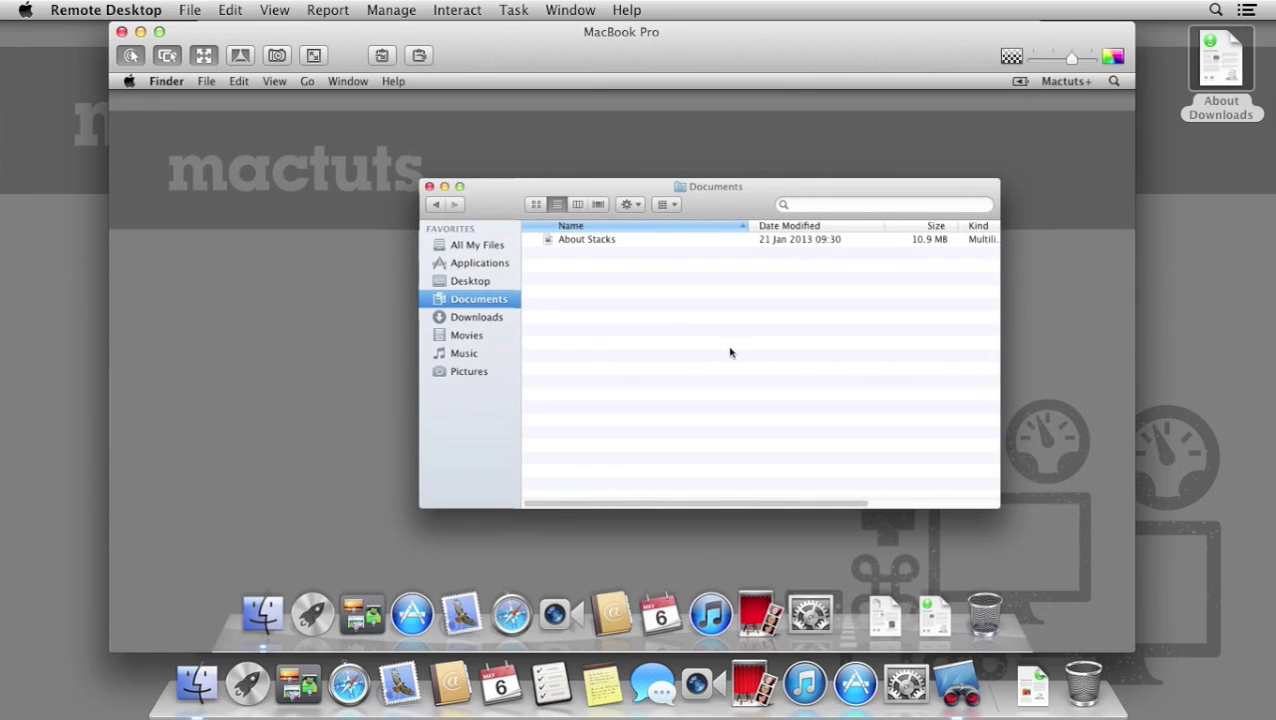
Send About Downloads from the local desktop into the remote Documents folder.
{"action": "left_click_drag", "start_coordinate": [1213, 68], "coordinate": [648, 330]}
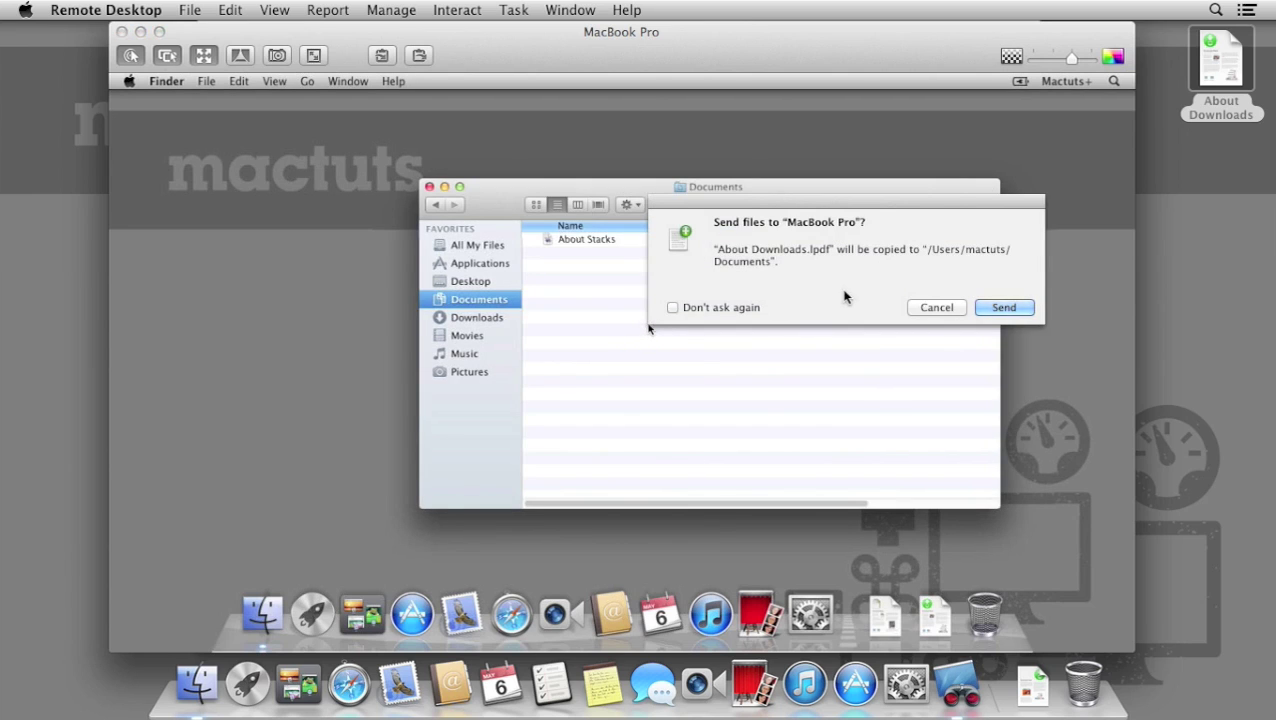
{"action": "left_click", "coordinate": [1029, 309]}
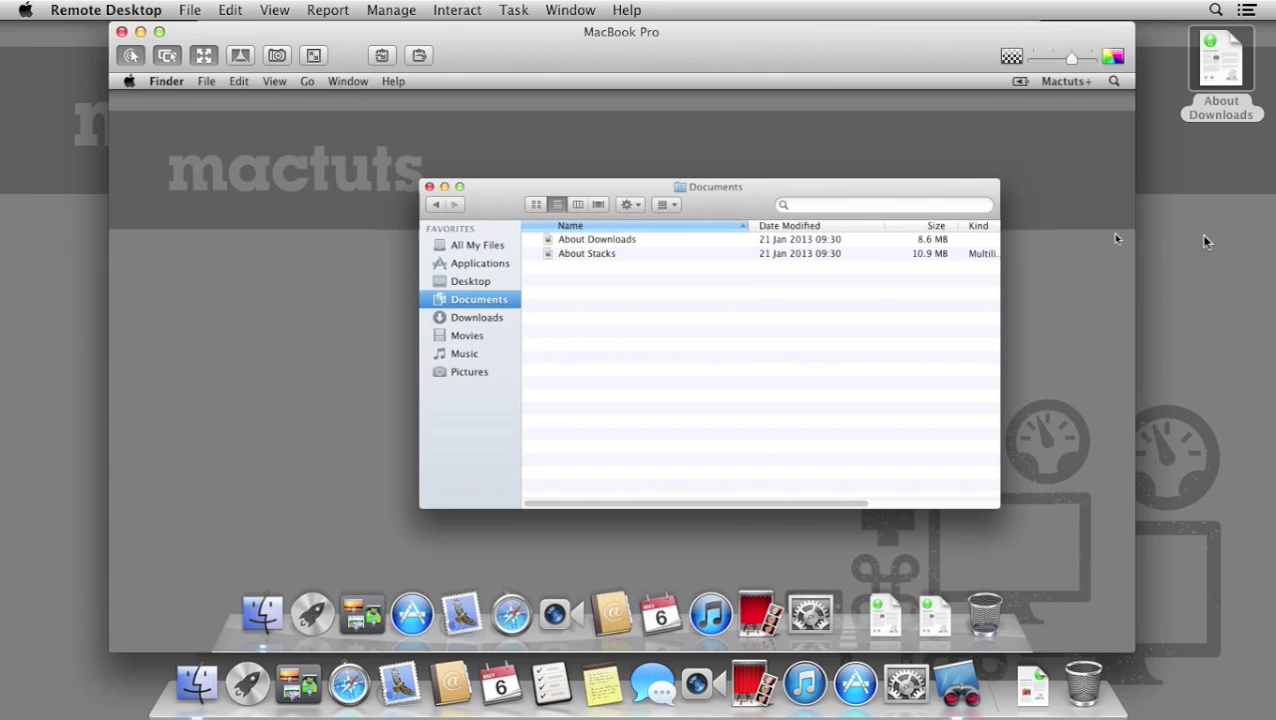
{"action": "key", "text": "super+Tab"}
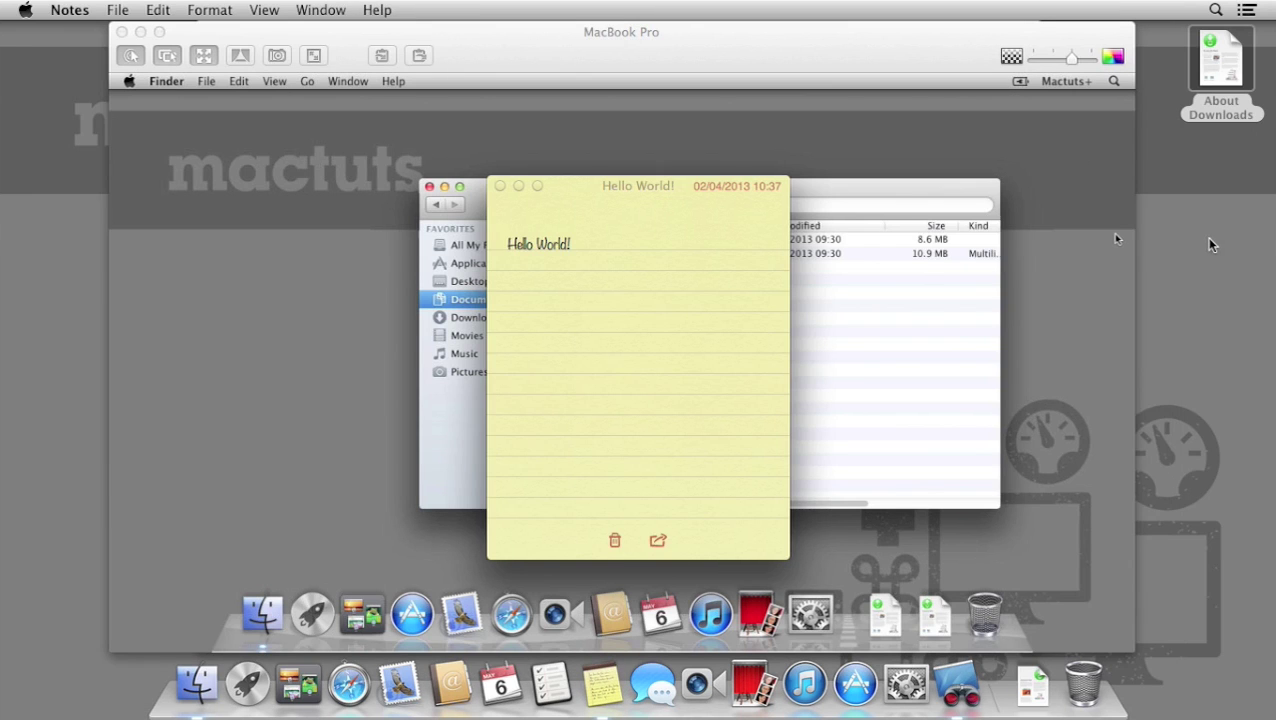
Select the Hello World! text, then shrink the note and move it right.
{"action": "left_click_drag", "start_coordinate": [572, 191], "coordinate": [1041, 224]}
{"action": "left_click", "coordinate": [1073, 266]}
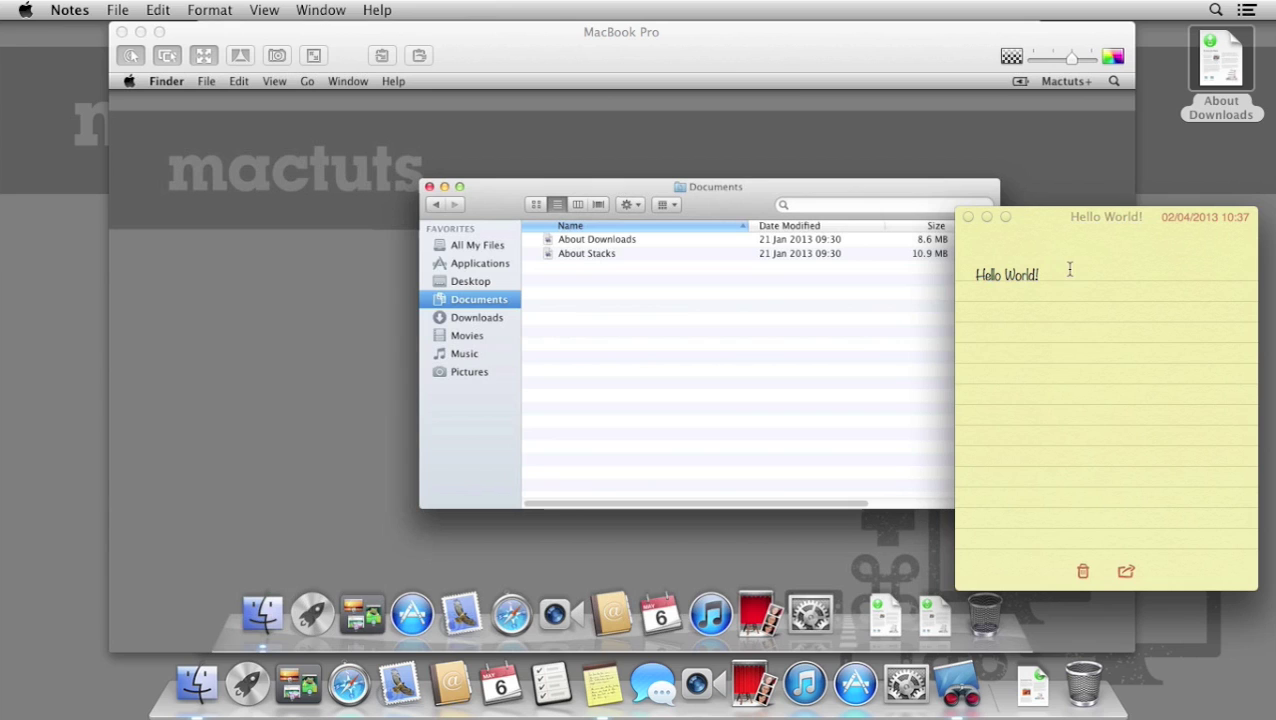
{"action": "left_click_drag", "start_coordinate": [1069, 272], "coordinate": [976, 275]}
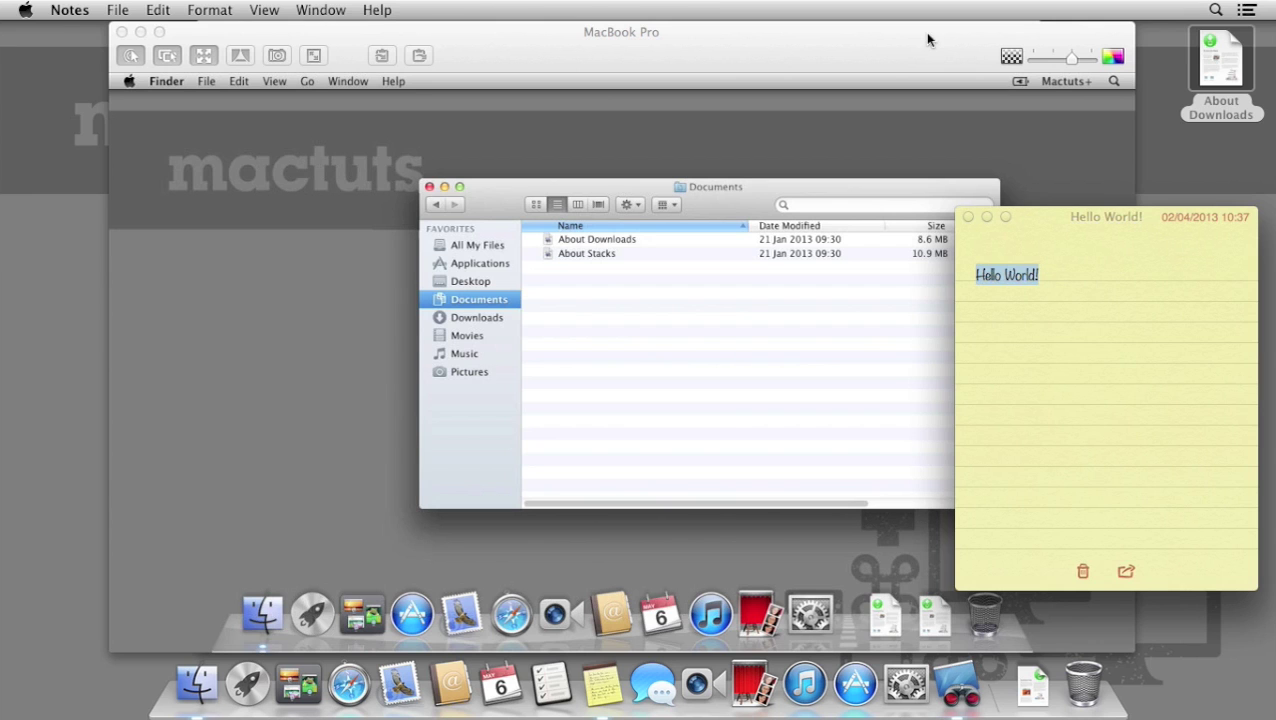
{"action": "left_click_drag", "start_coordinate": [926, 37], "coordinate": [822, 40]}
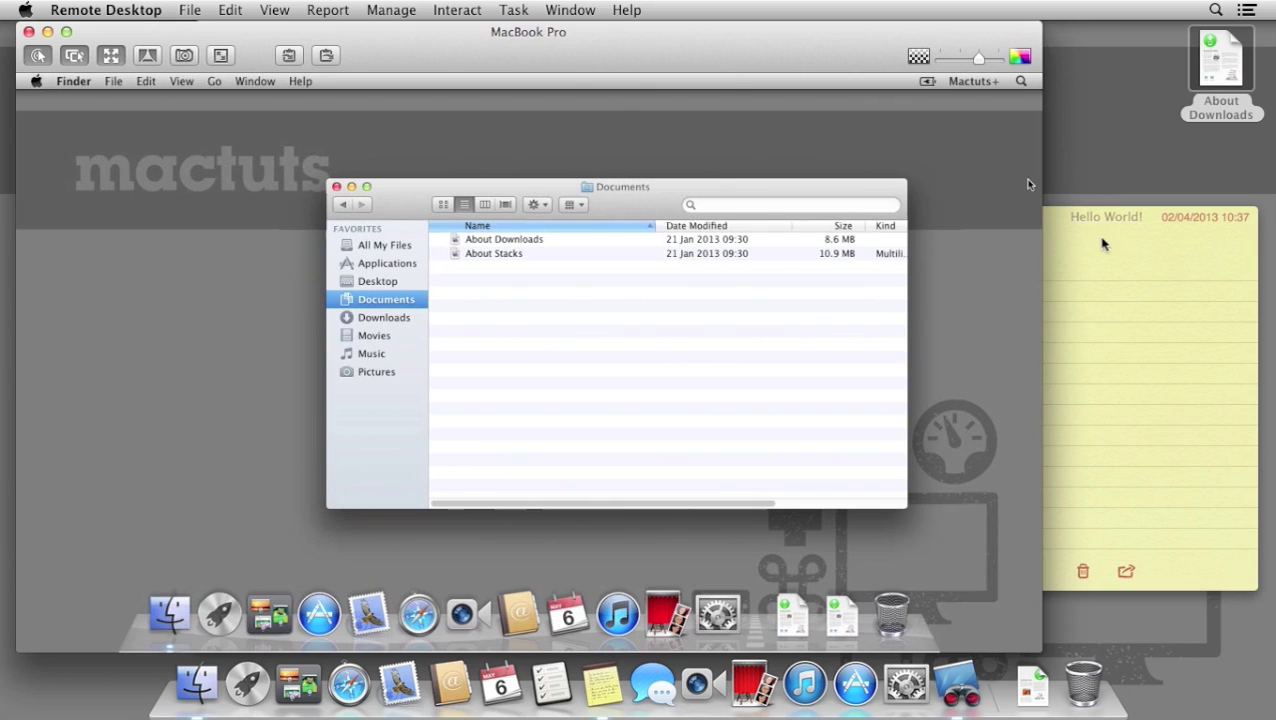
{"action": "left_click", "coordinate": [1057, 222]}
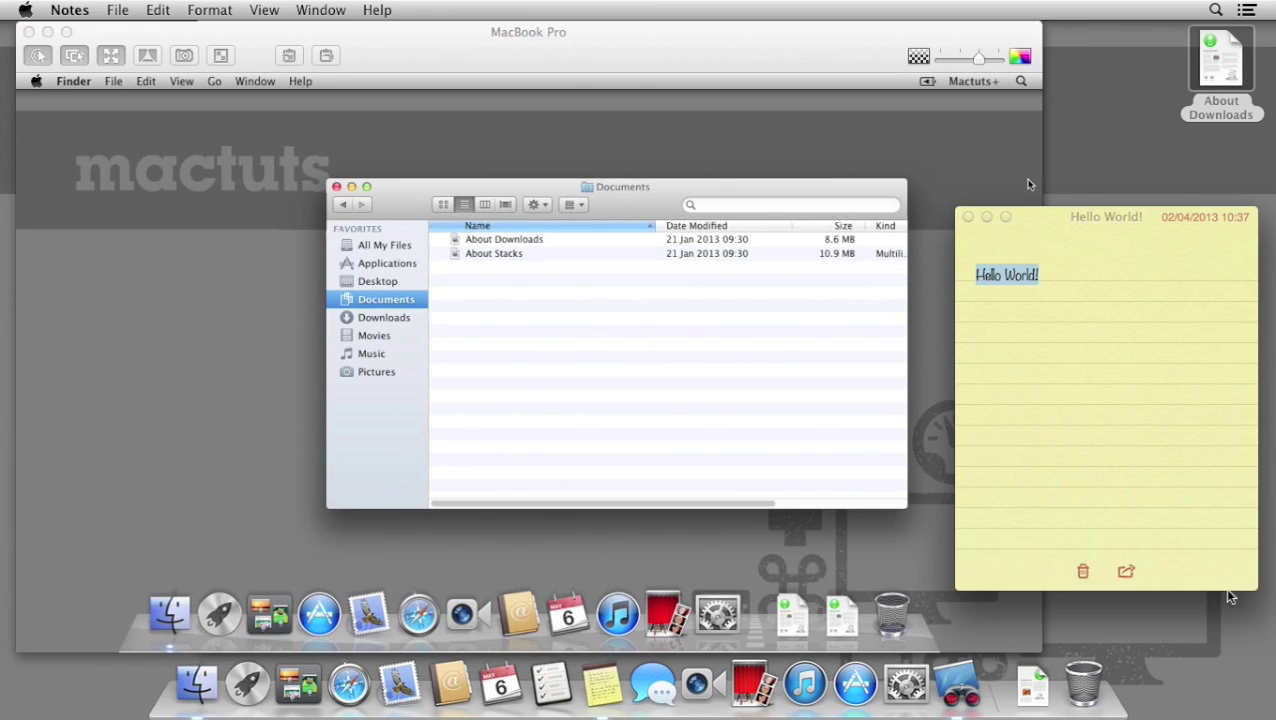
{"action": "left_click_drag", "start_coordinate": [1250, 585], "coordinate": [1117, 549]}
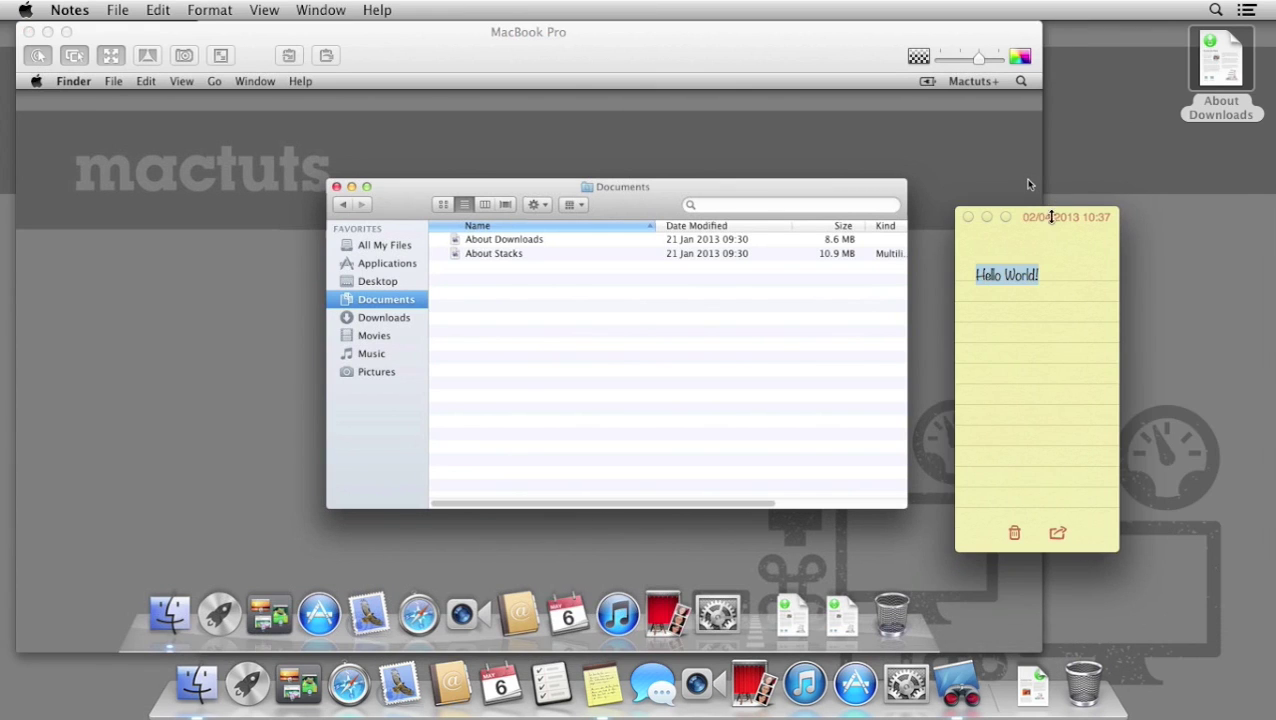
{"action": "left_click_drag", "start_coordinate": [1058, 217], "coordinate": [1166, 201]}
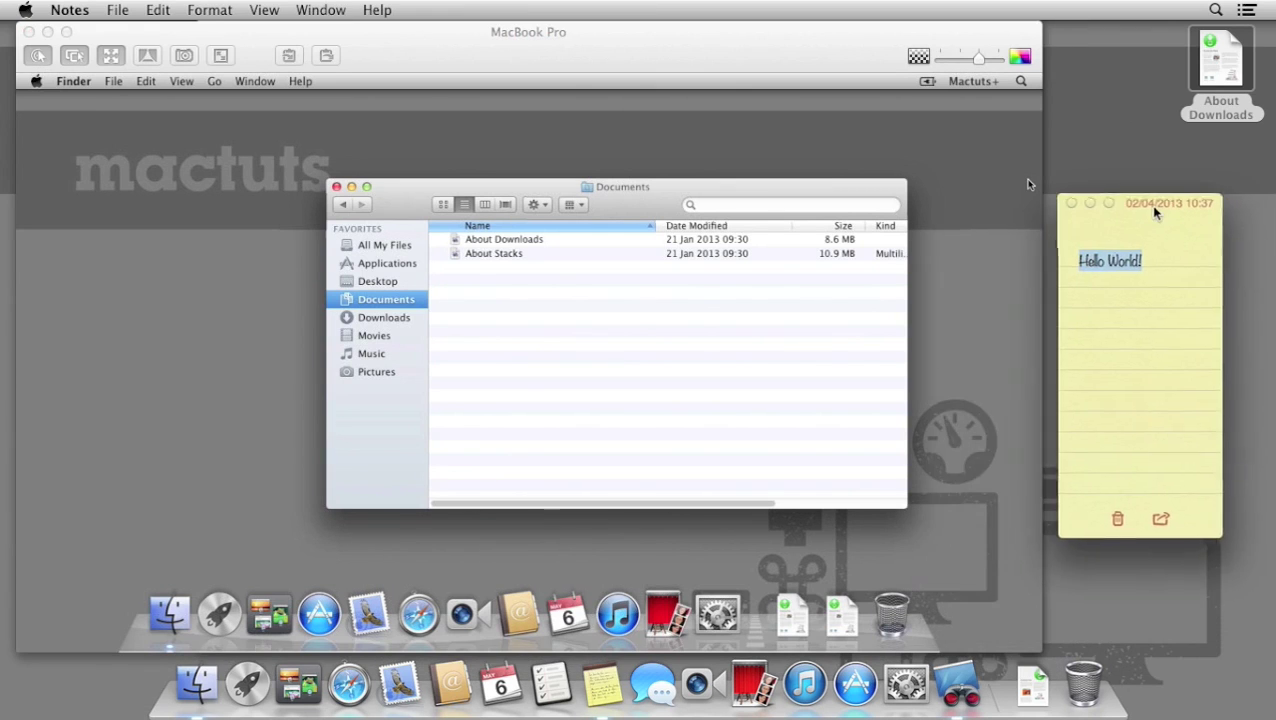
Open the remote Applications folder via Go and launch Stickies.
{"action": "left_click", "coordinate": [915, 170]}
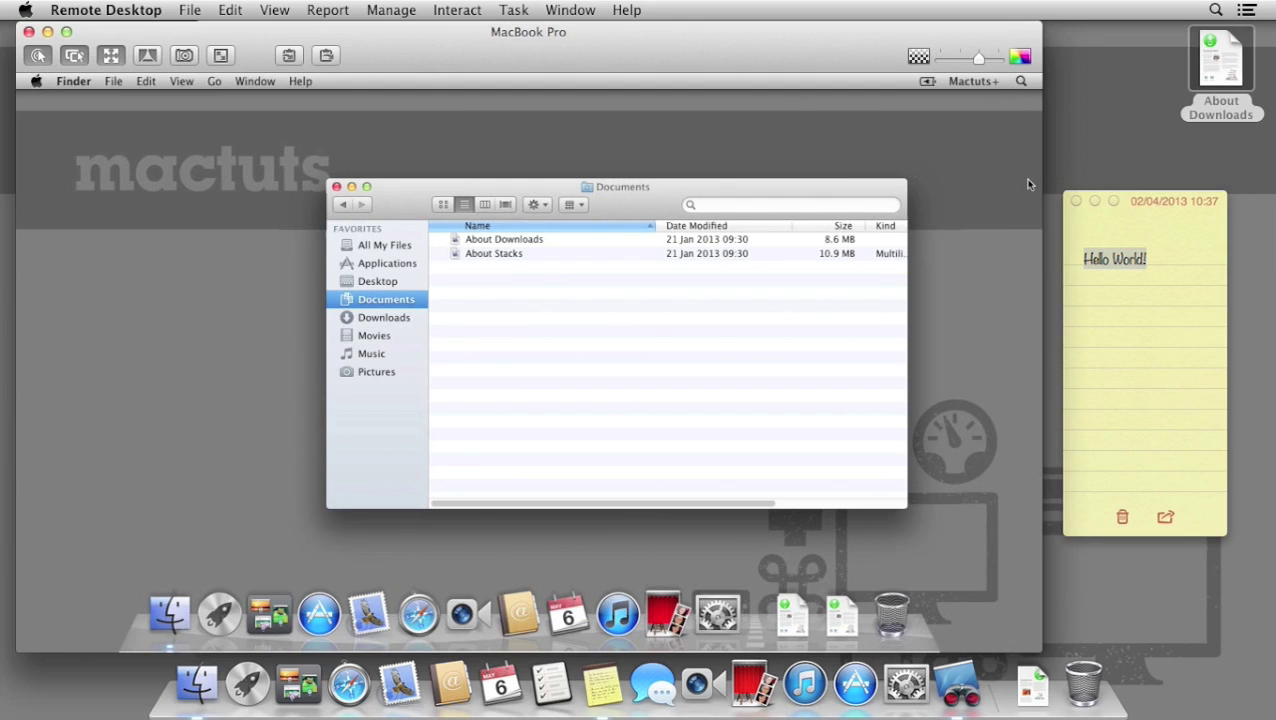
{"action": "left_click", "coordinate": [214, 81]}
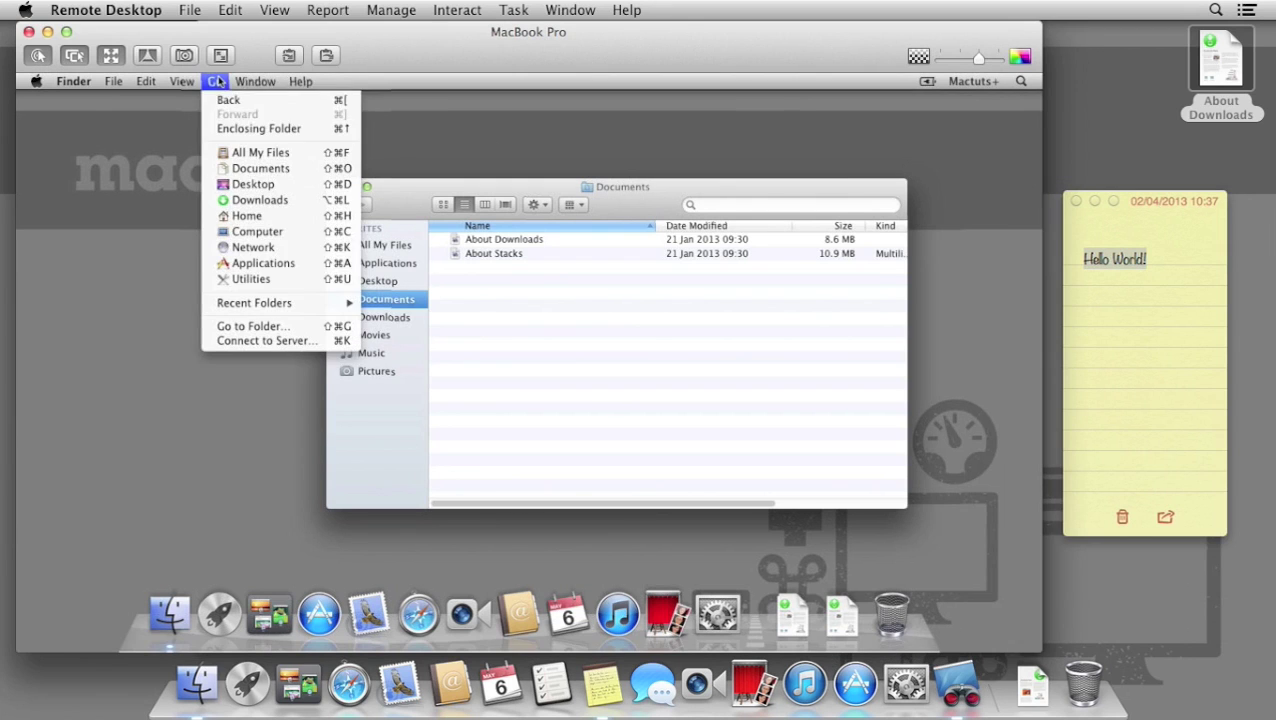
{"action": "left_click", "coordinate": [287, 264]}
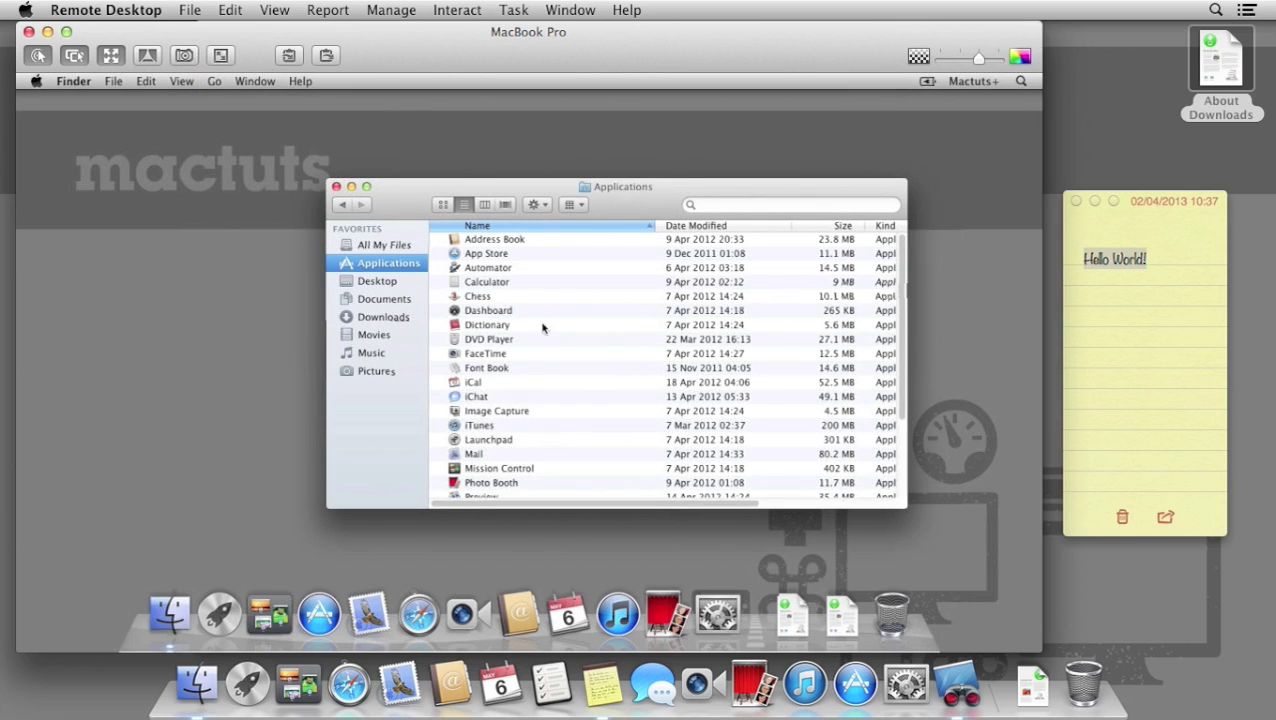
{"action": "scroll", "coordinate": [549, 420], "scroll_direction": "down", "scroll_amount": 5}
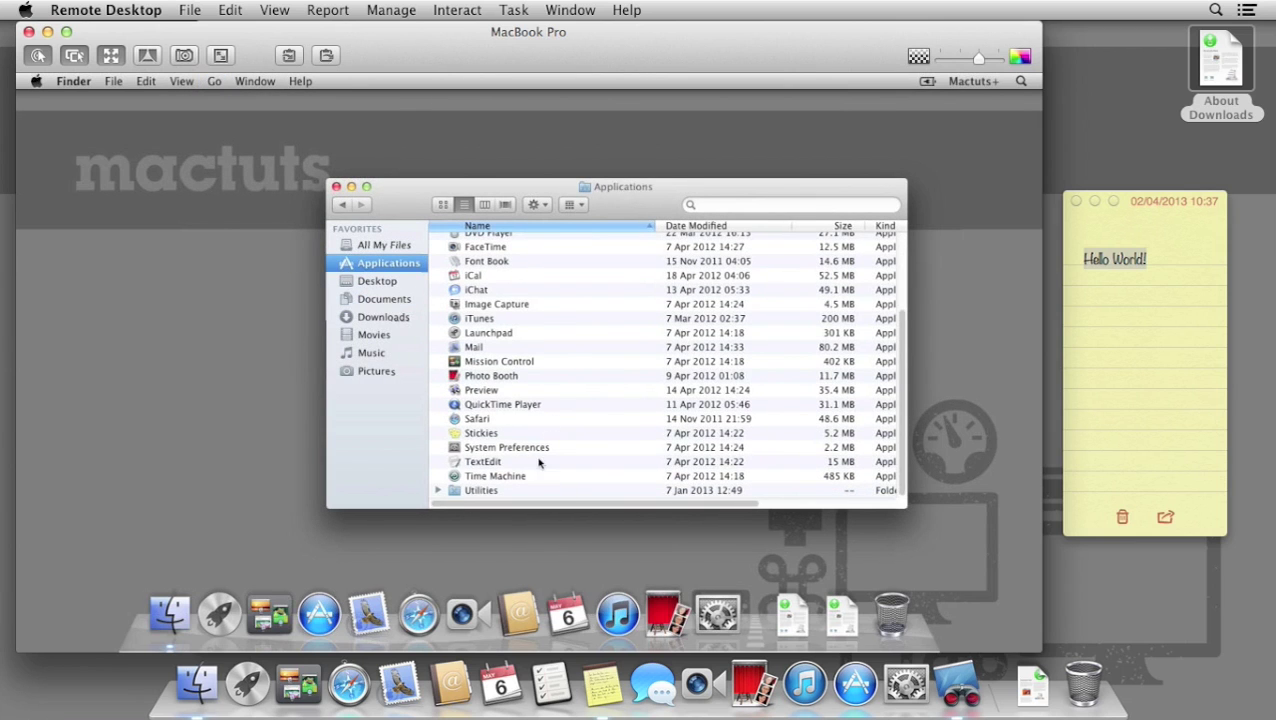
{"action": "double_click", "coordinate": [537, 434]}
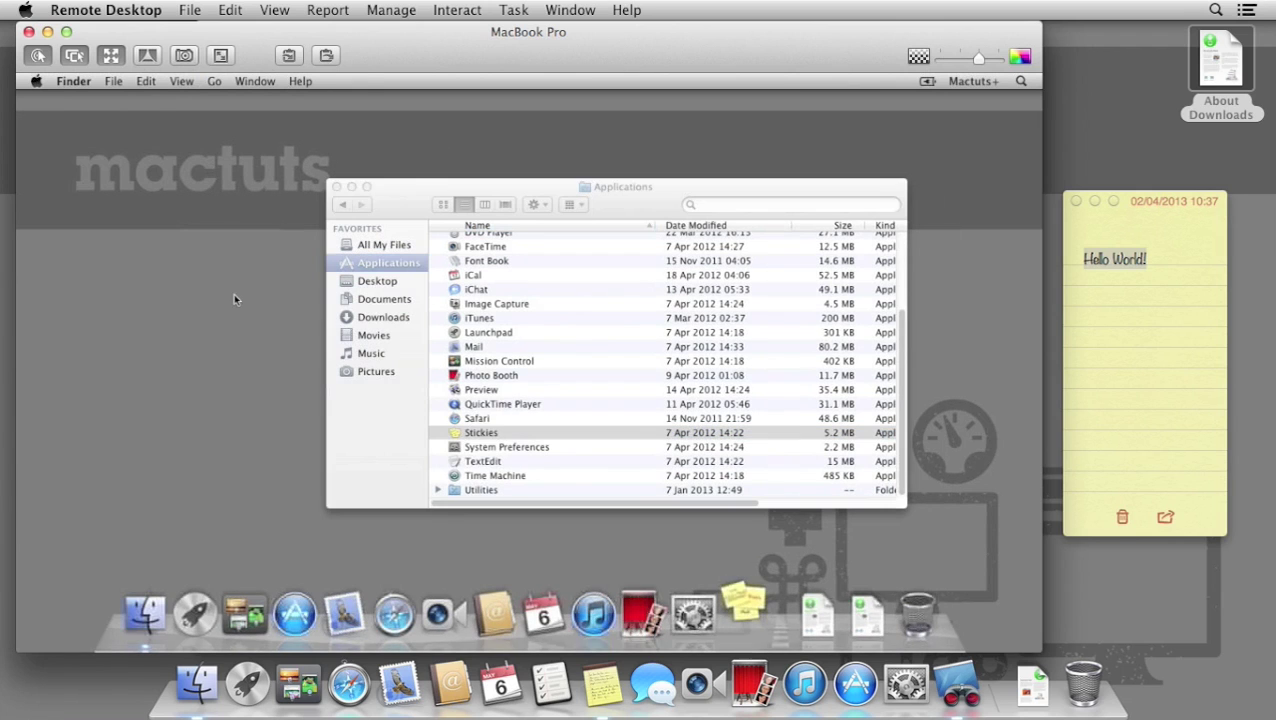
Send the clipboard to create a Hello World! sticky, then select text in the default note.
{"action": "left_click", "coordinate": [122, 83]}
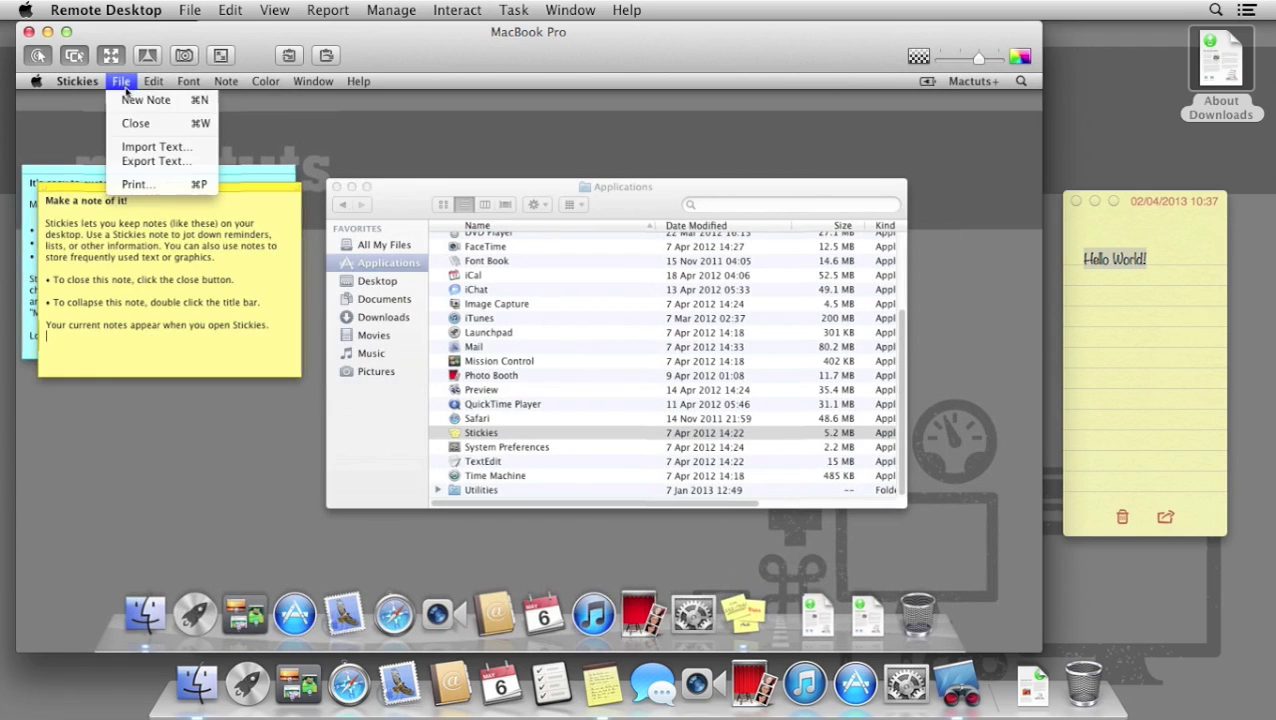
{"action": "left_click", "coordinate": [131, 100]}
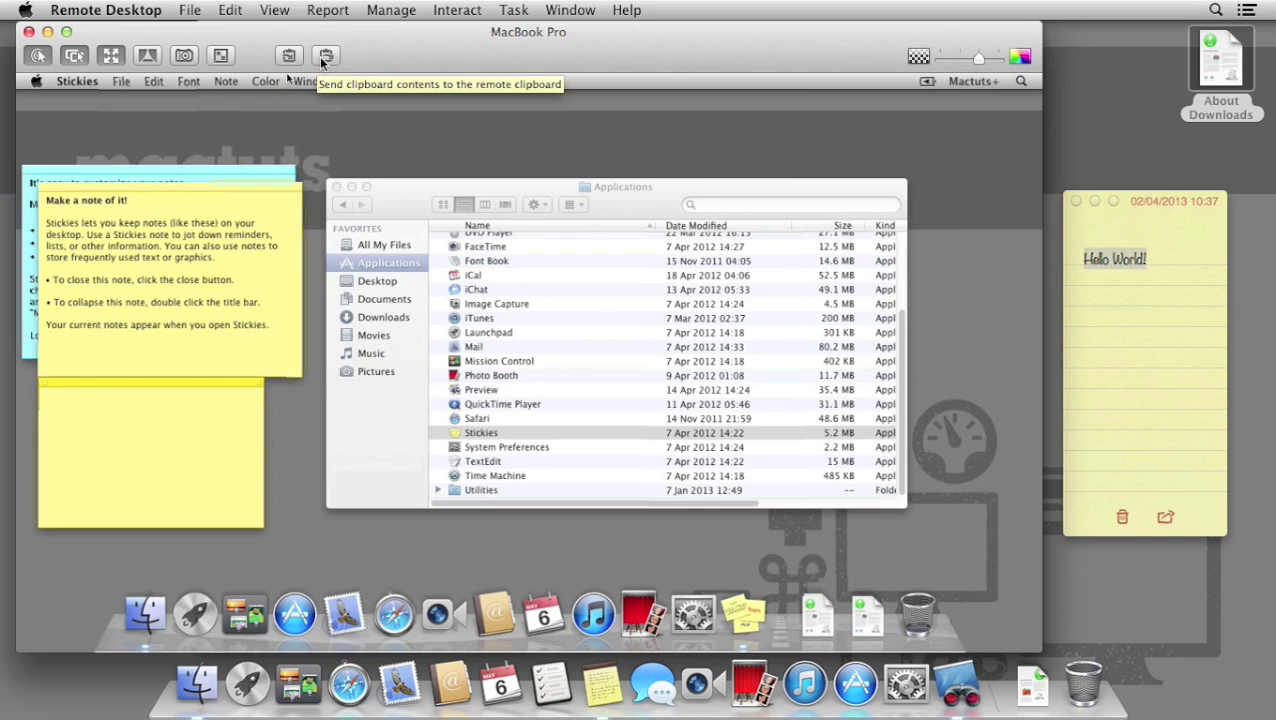
{"action": "left_click", "coordinate": [321, 57]}
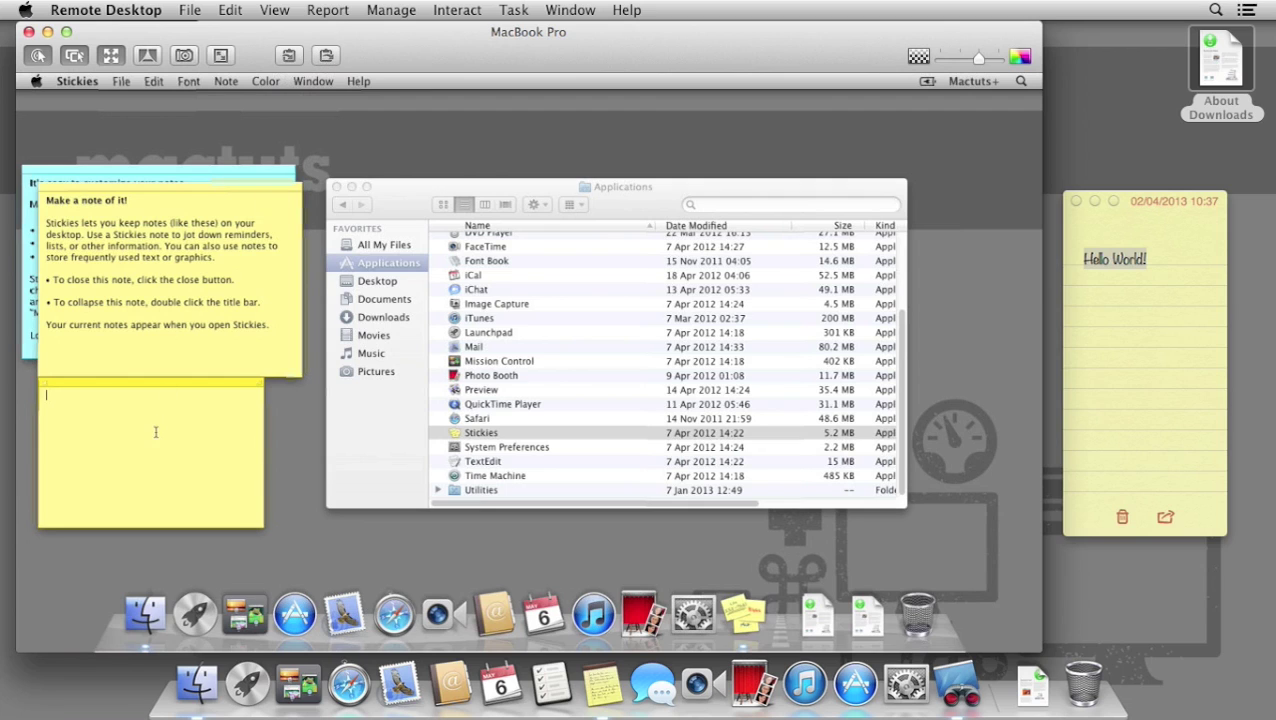
{"action": "type", "text": "Hello World!"}
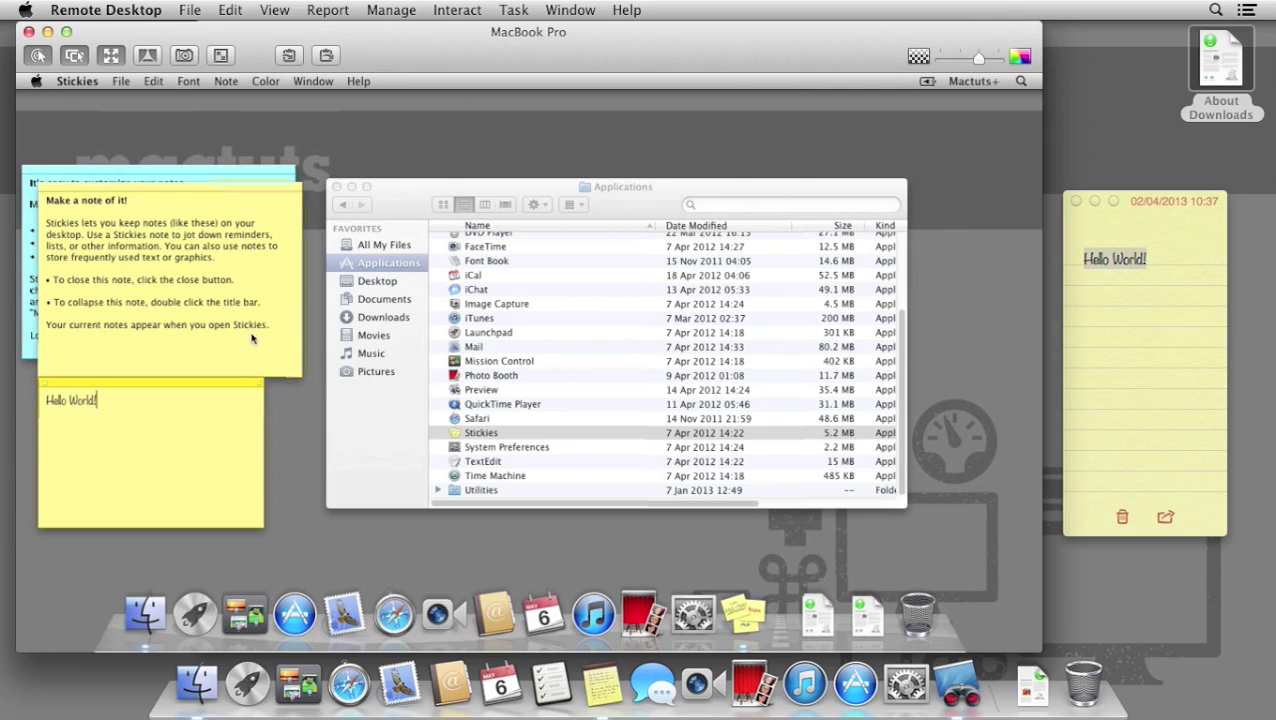
{"action": "left_click_drag", "start_coordinate": [270, 326], "coordinate": [44, 201]}
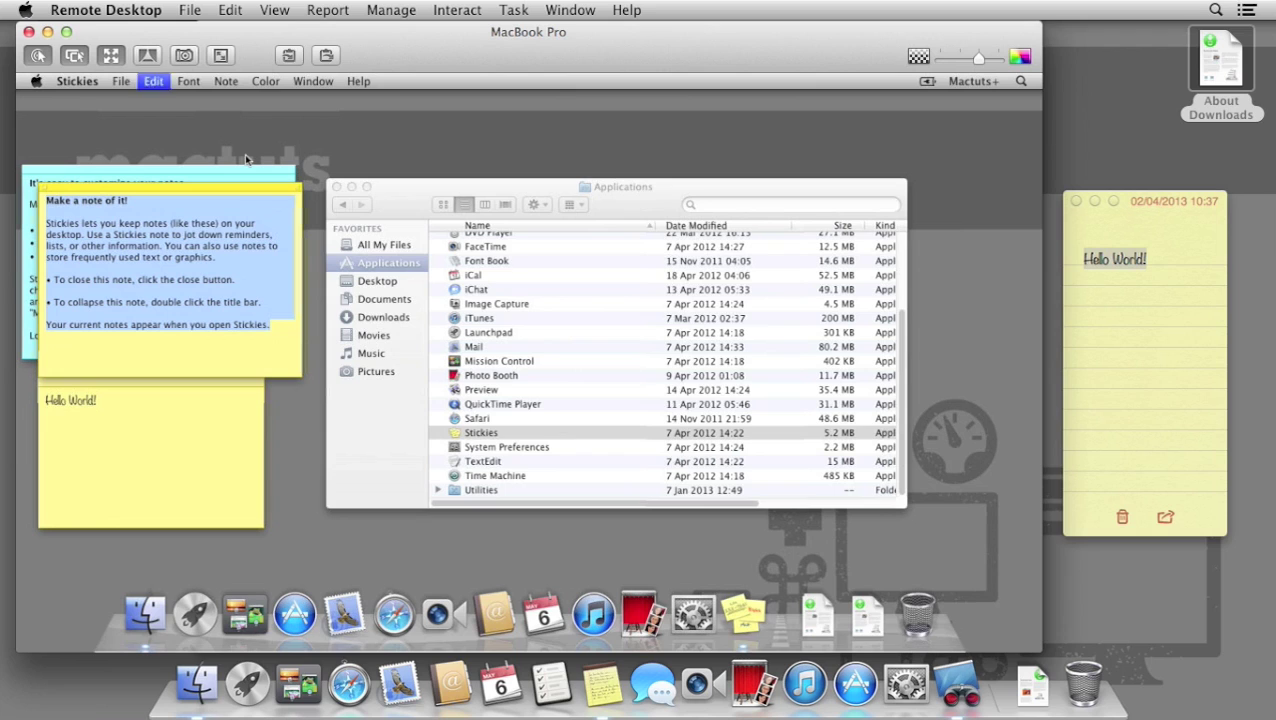
Get the remote clipboard into the local note, hide Notes, and quit remote Stickies.
{"action": "left_click", "coordinate": [290, 56]}
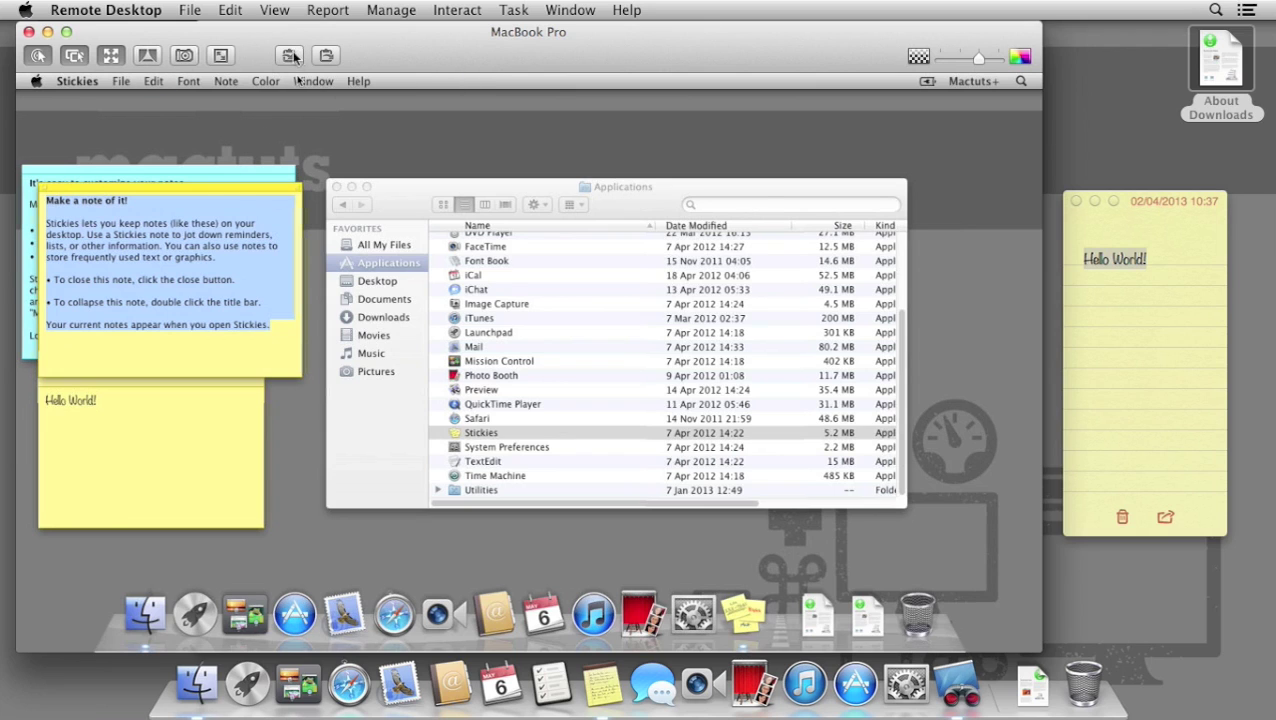
{"action": "left_click", "coordinate": [1125, 315]}
{"action": "key", "text": "super+v"}
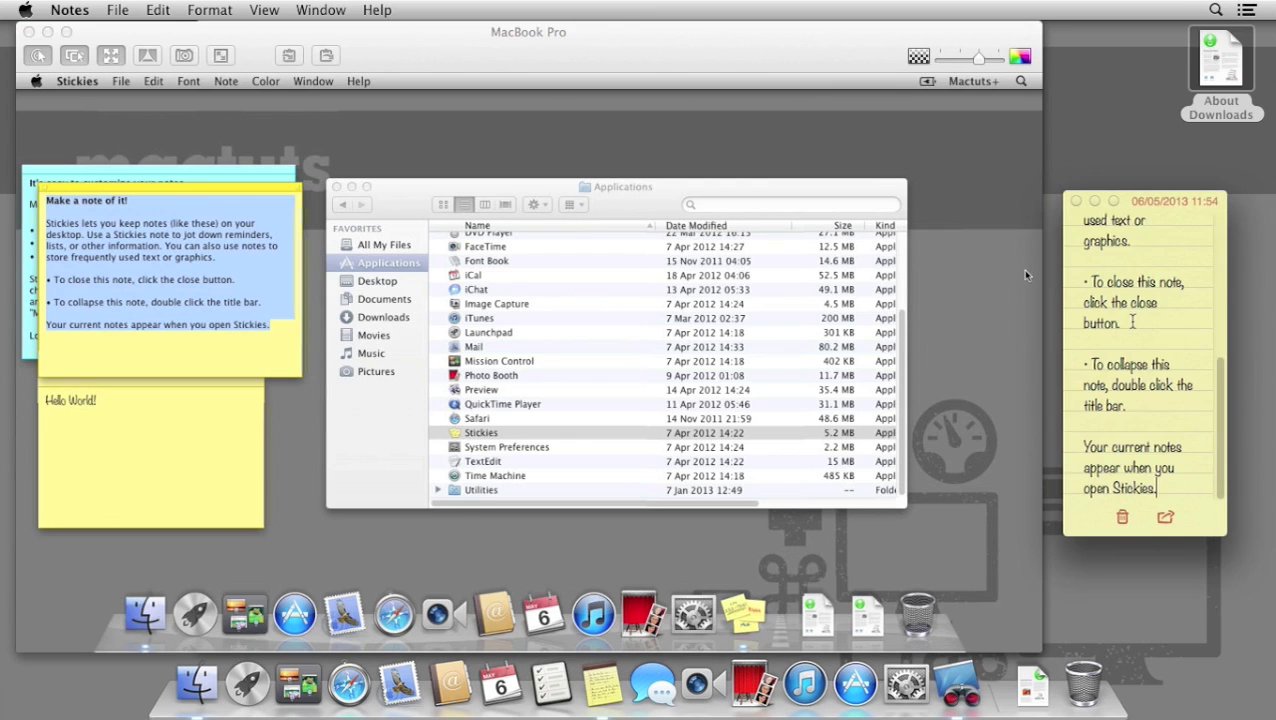
{"action": "scroll", "coordinate": [1133, 322], "scroll_direction": "up", "scroll_amount": 10}
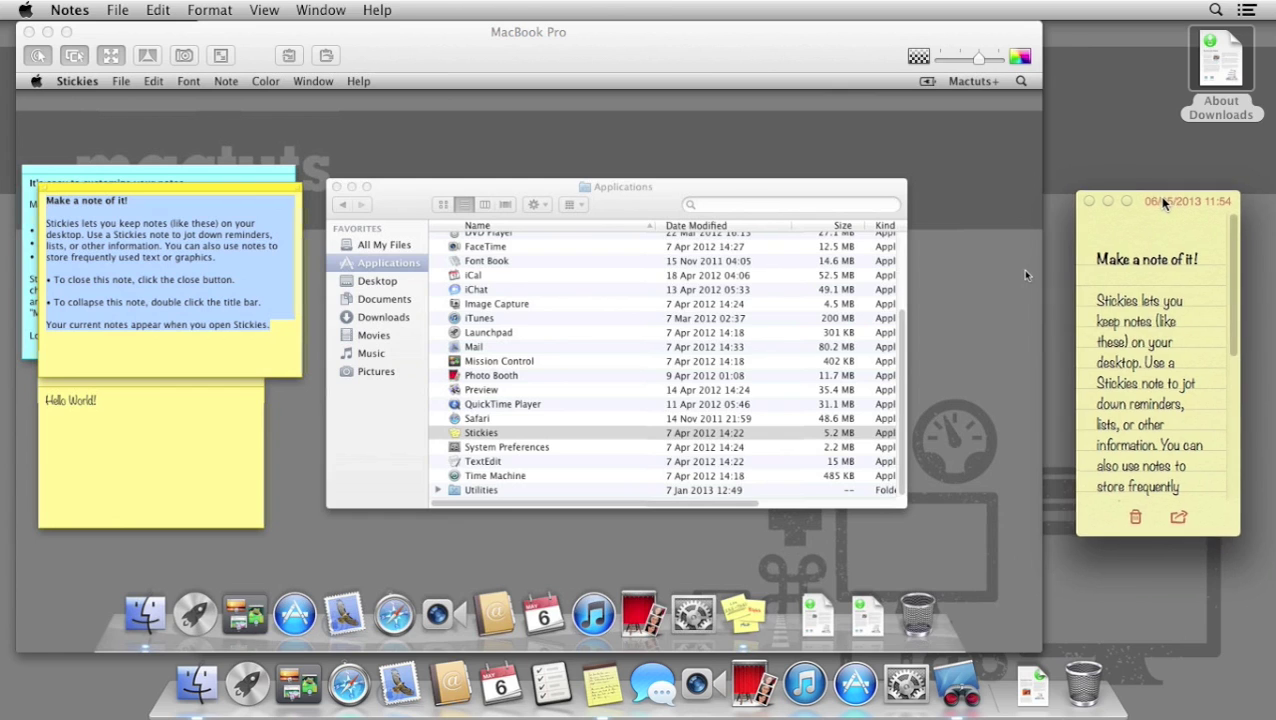
{"action": "key", "text": "super+h"}
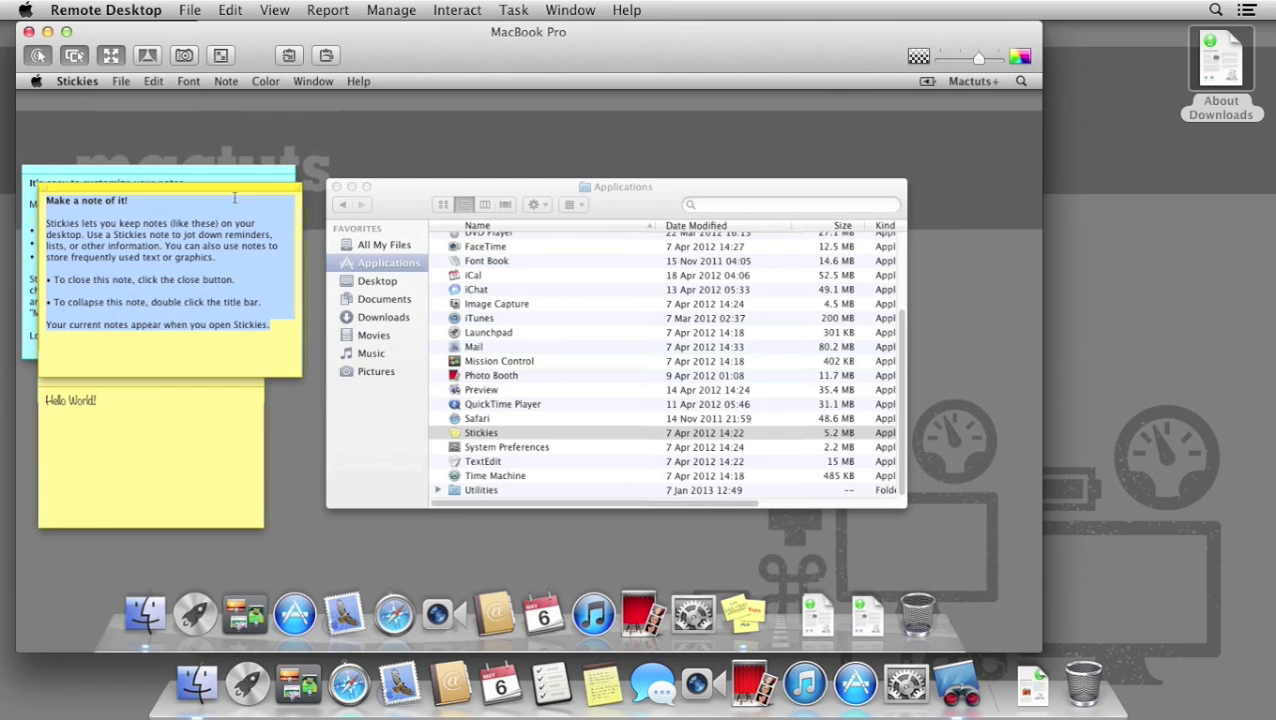
{"action": "key", "text": "super+q"}
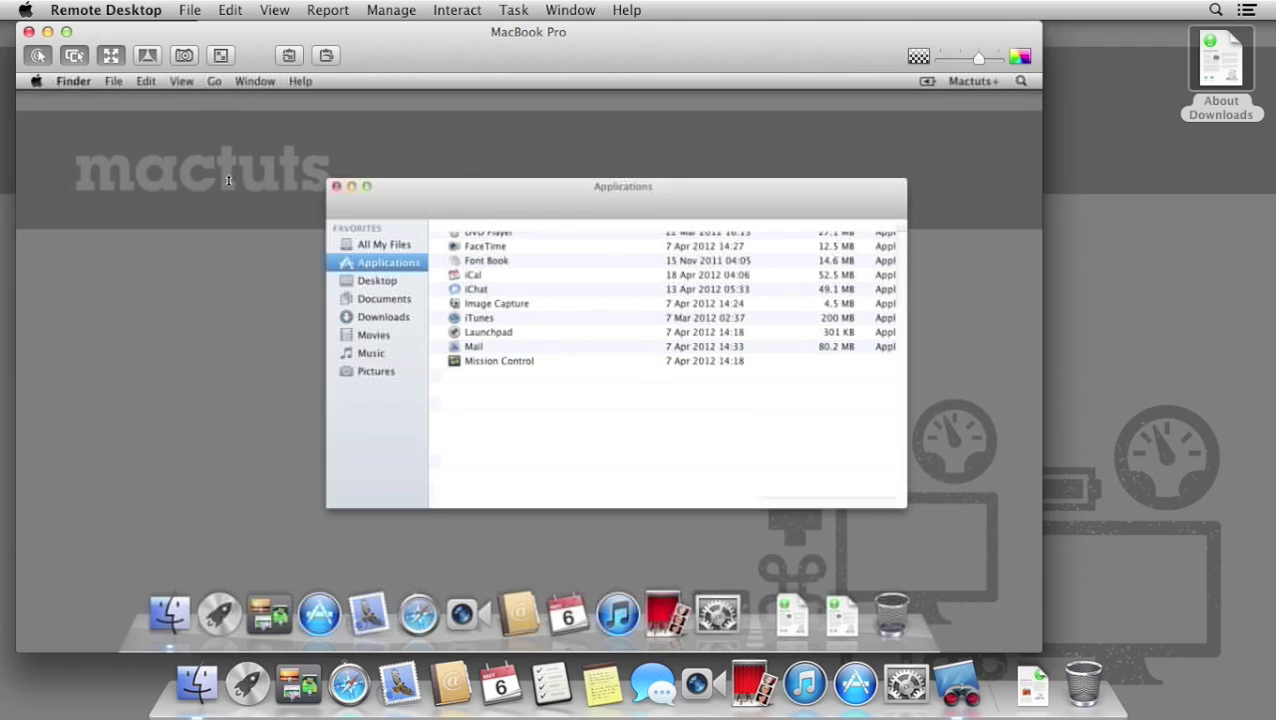
Close the control window and start a Copy Items task, checking destination choices.
{"action": "left_click", "coordinate": [29, 32]}
{"action": "left_click_drag", "start_coordinate": [770, 66], "coordinate": [753, 57]}
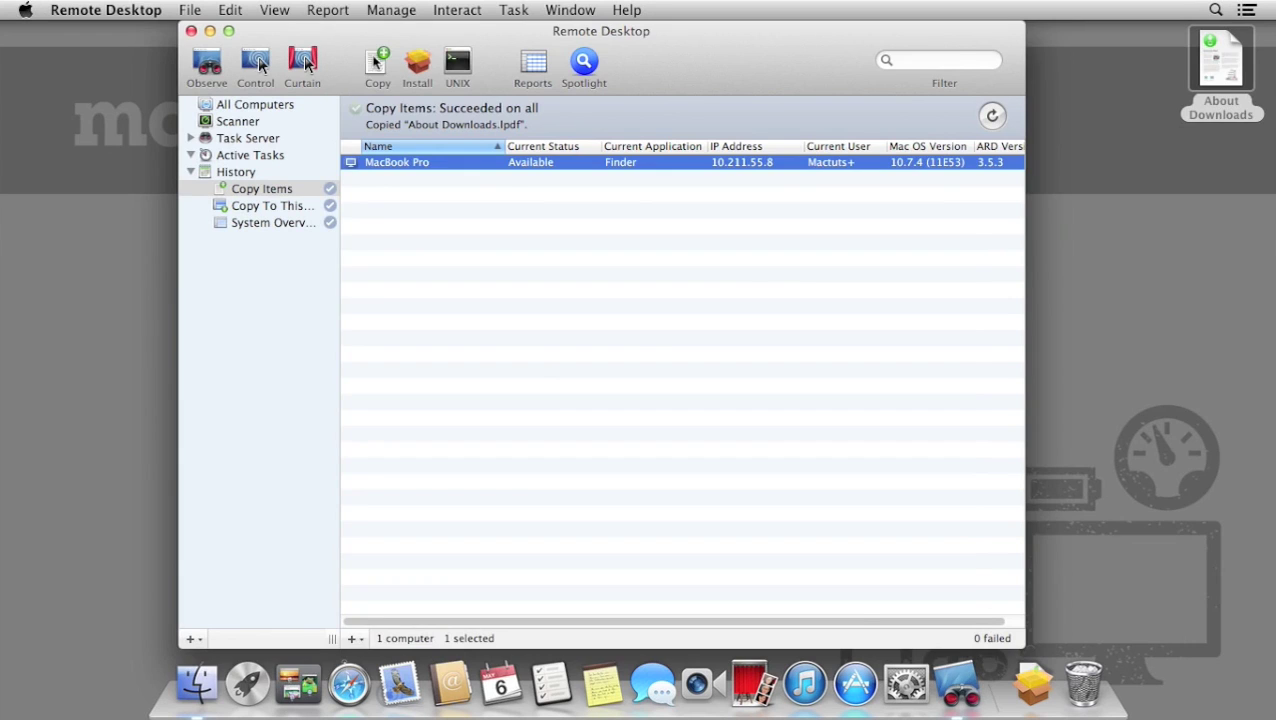
{"action": "left_click", "coordinate": [377, 62]}
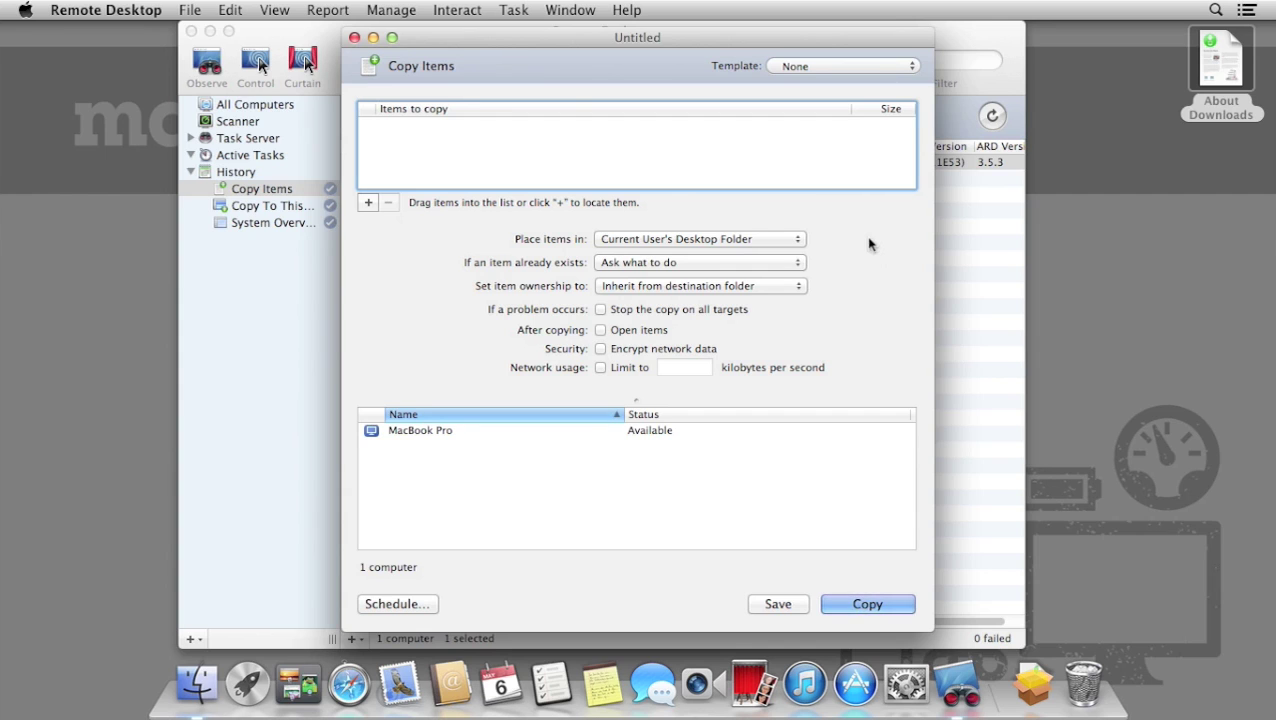
{"action": "left_click", "coordinate": [772, 240]}
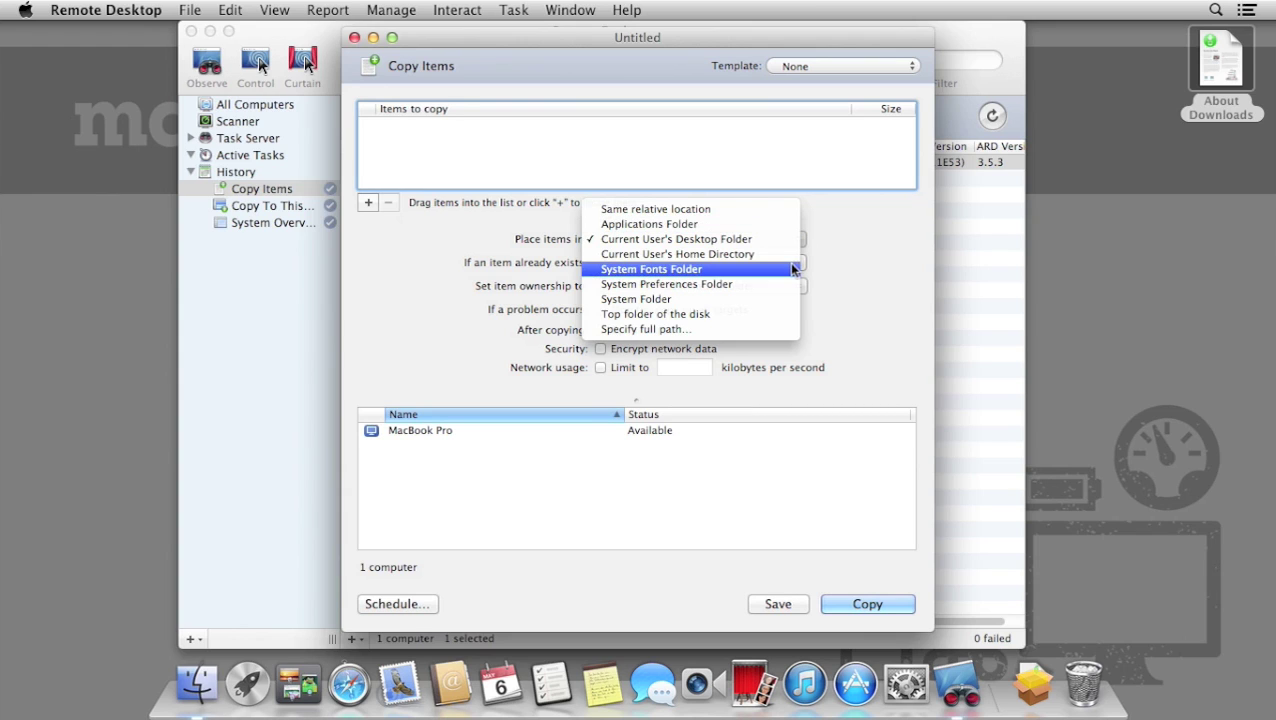
{"action": "left_click", "coordinate": [915, 264]}
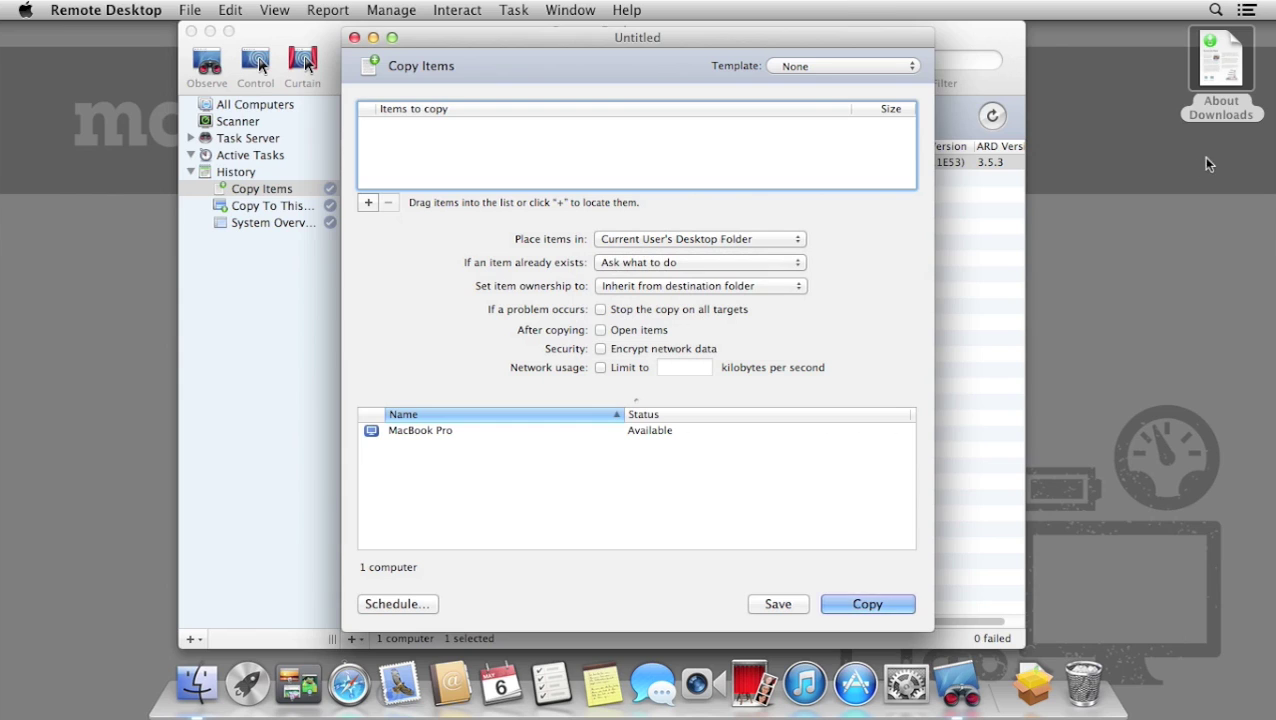
Rename the desktop About Downloads file to 'test document'.
{"action": "left_click", "coordinate": [1221, 108]}
{"action": "key", "text": "Return"}
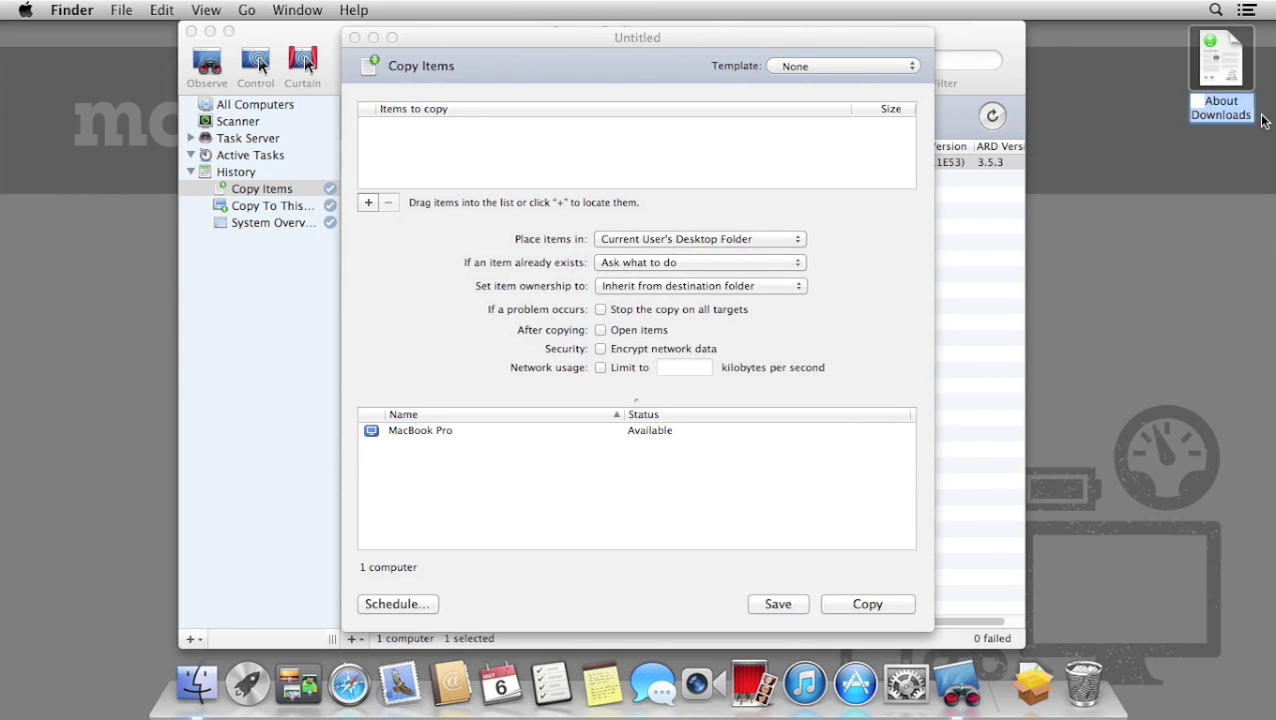
{"action": "type", "text": "test do"}
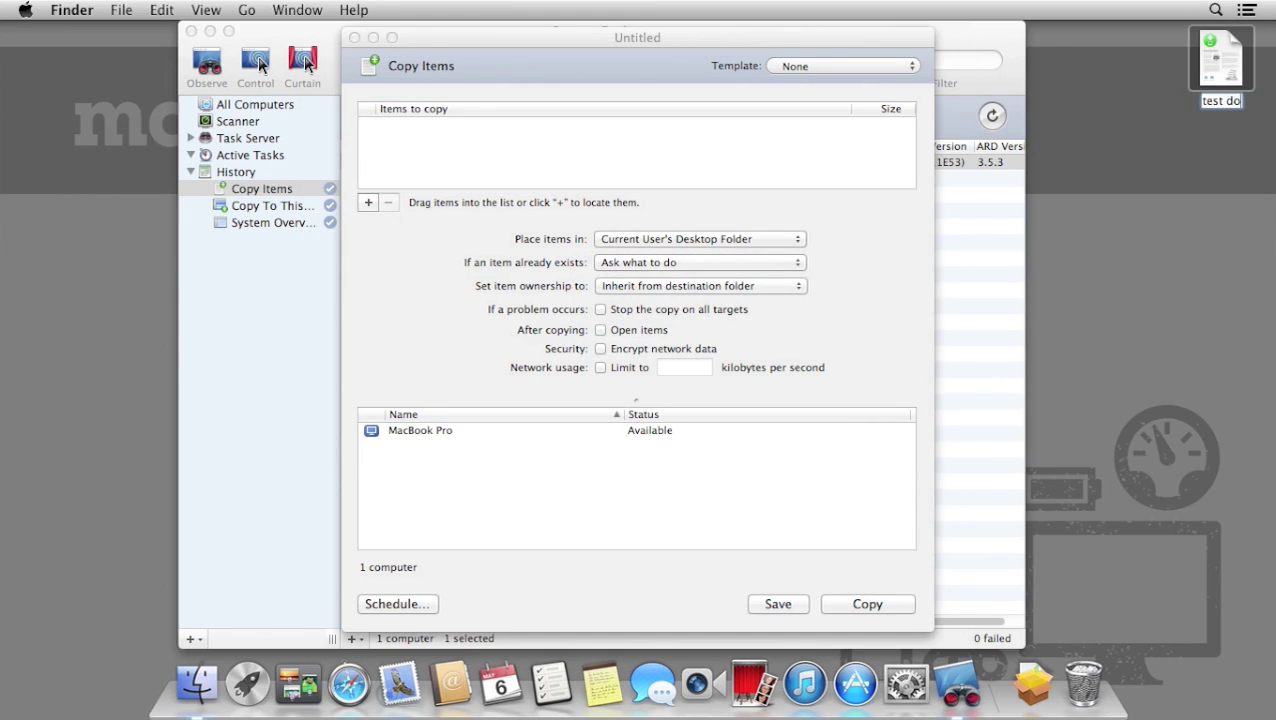
{"action": "type", "text": "cument"}
{"action": "key", "text": "Return"}
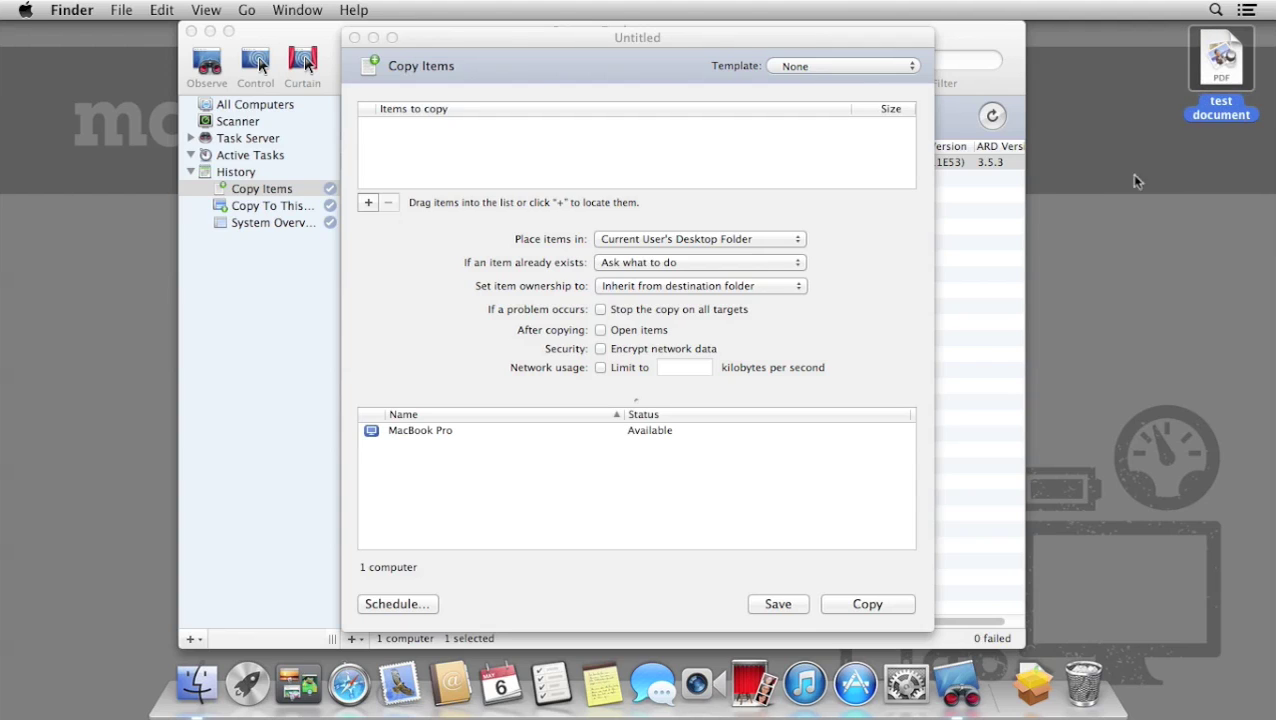
Copy test document to the MacBook Pro's Current User's Desktop Folder.
{"action": "left_click_drag", "start_coordinate": [1226, 66], "coordinate": [843, 148]}
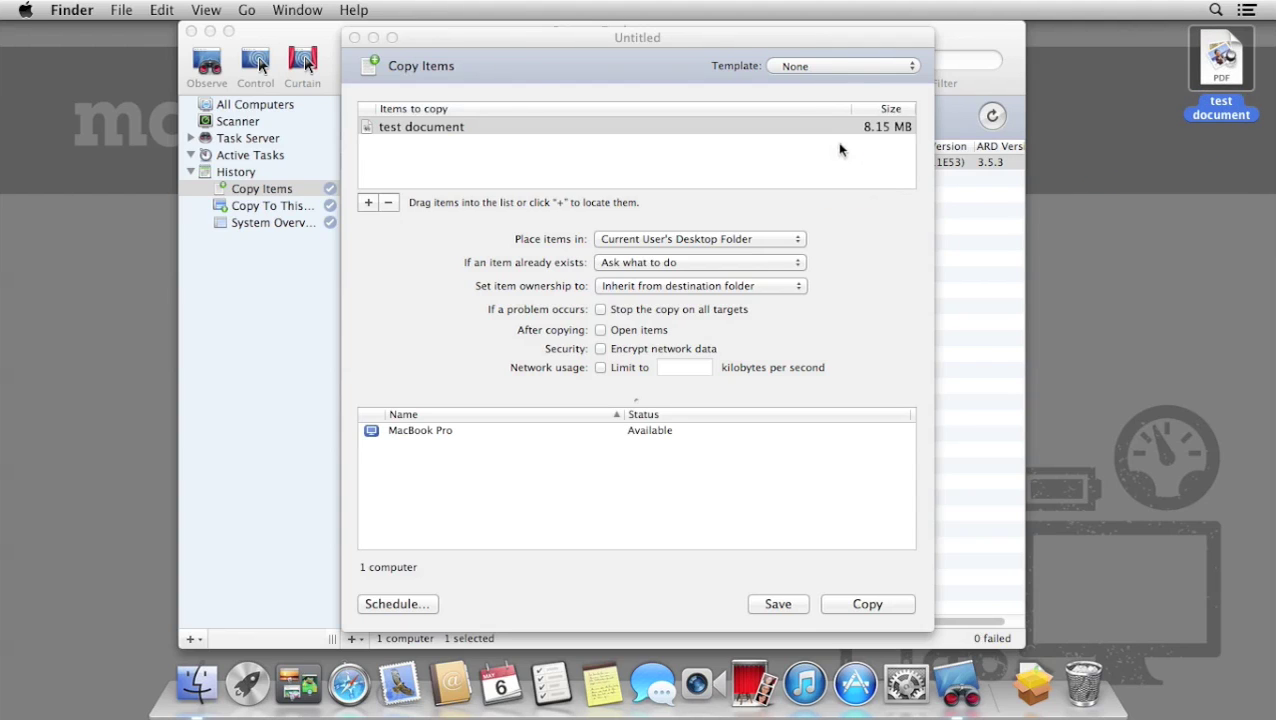
{"action": "left_click", "coordinate": [768, 246]}
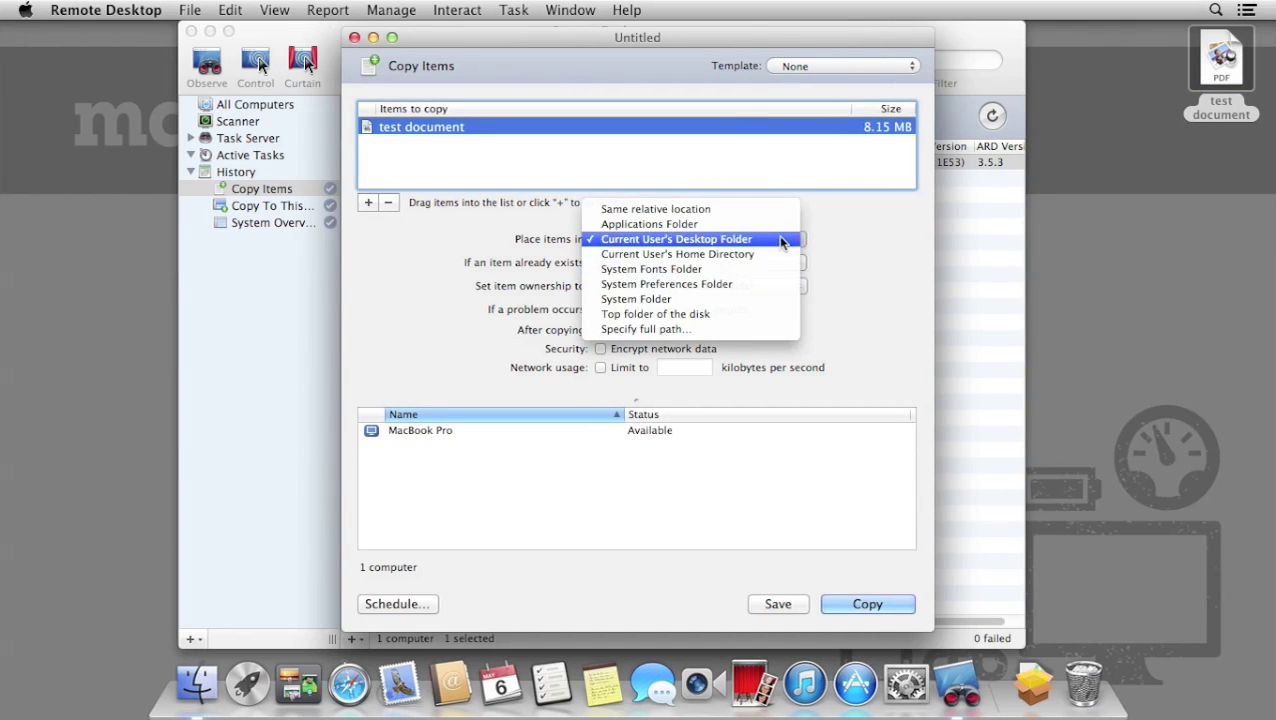
{"action": "left_click", "coordinate": [781, 239]}
{"action": "left_click", "coordinate": [893, 603]}
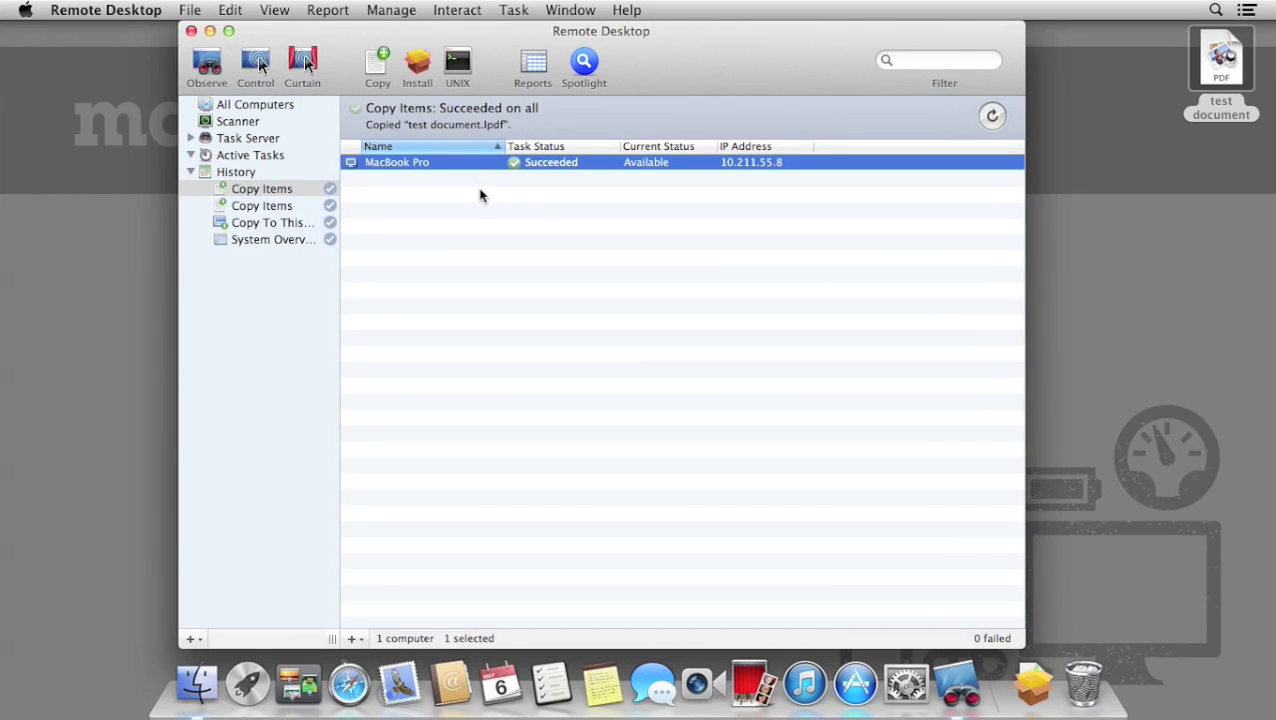
{"action": "left_click", "coordinate": [207, 62]}
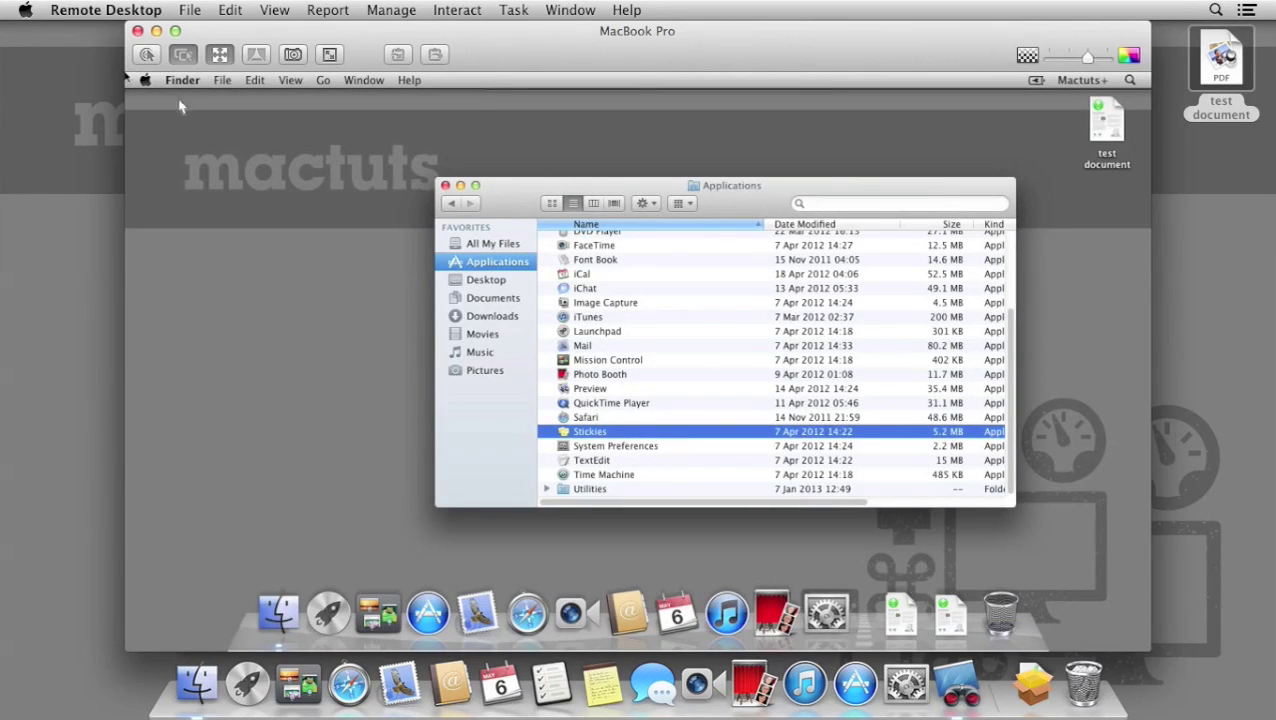
{"action": "left_click", "coordinate": [139, 32]}
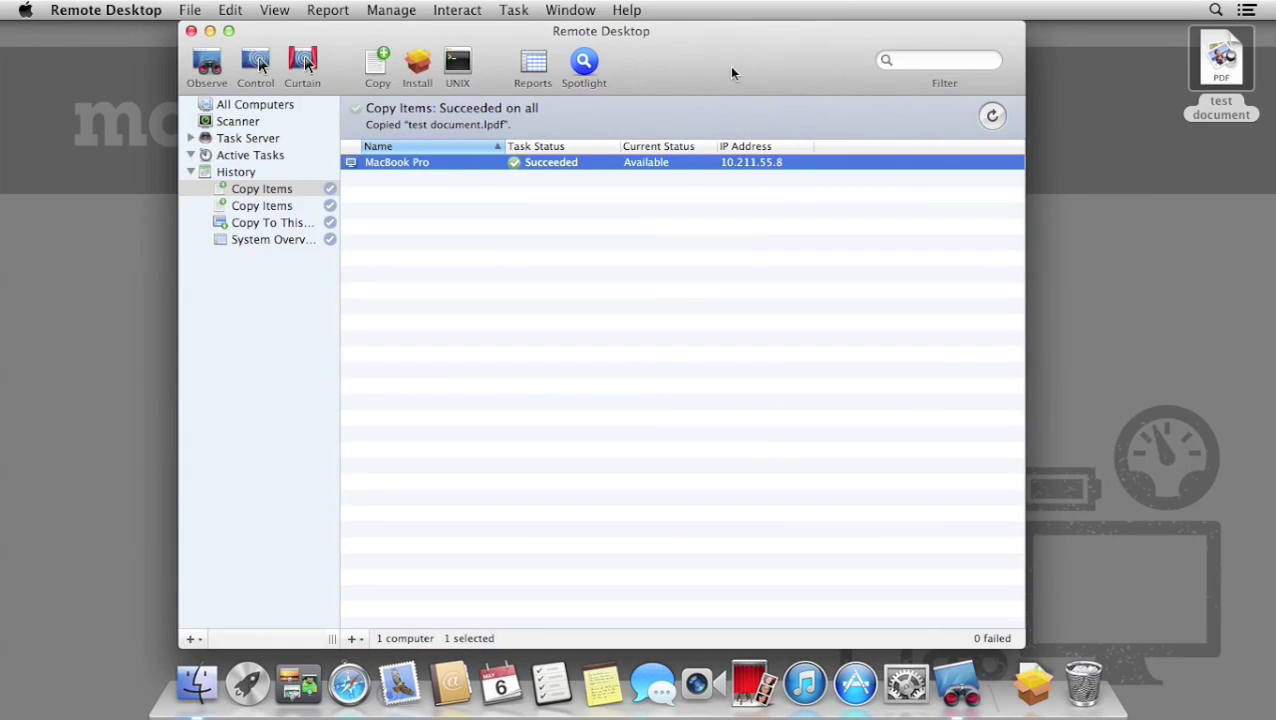
From All Computers, install iStat Server.pkg from Downloads on the MacBook Pro, then close the observe window.
{"action": "left_click_drag", "start_coordinate": [731, 66], "coordinate": [703, 64]}
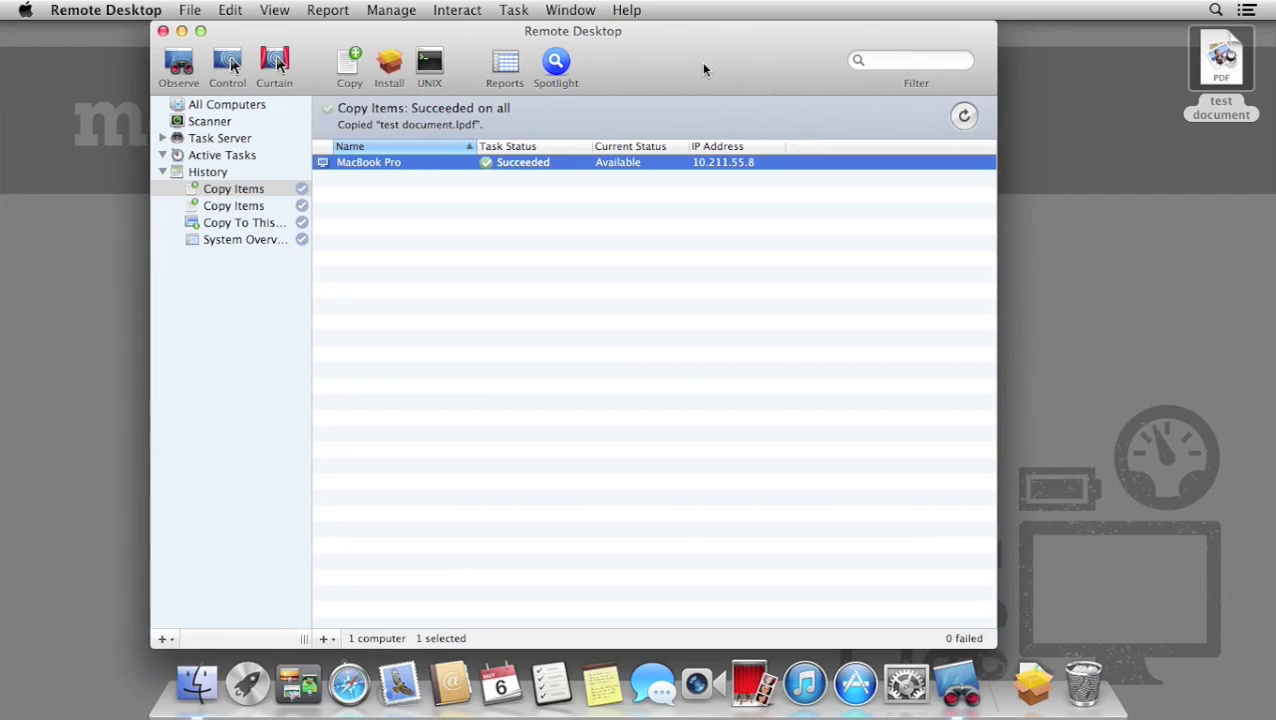
{"action": "left_click", "coordinate": [232, 104]}
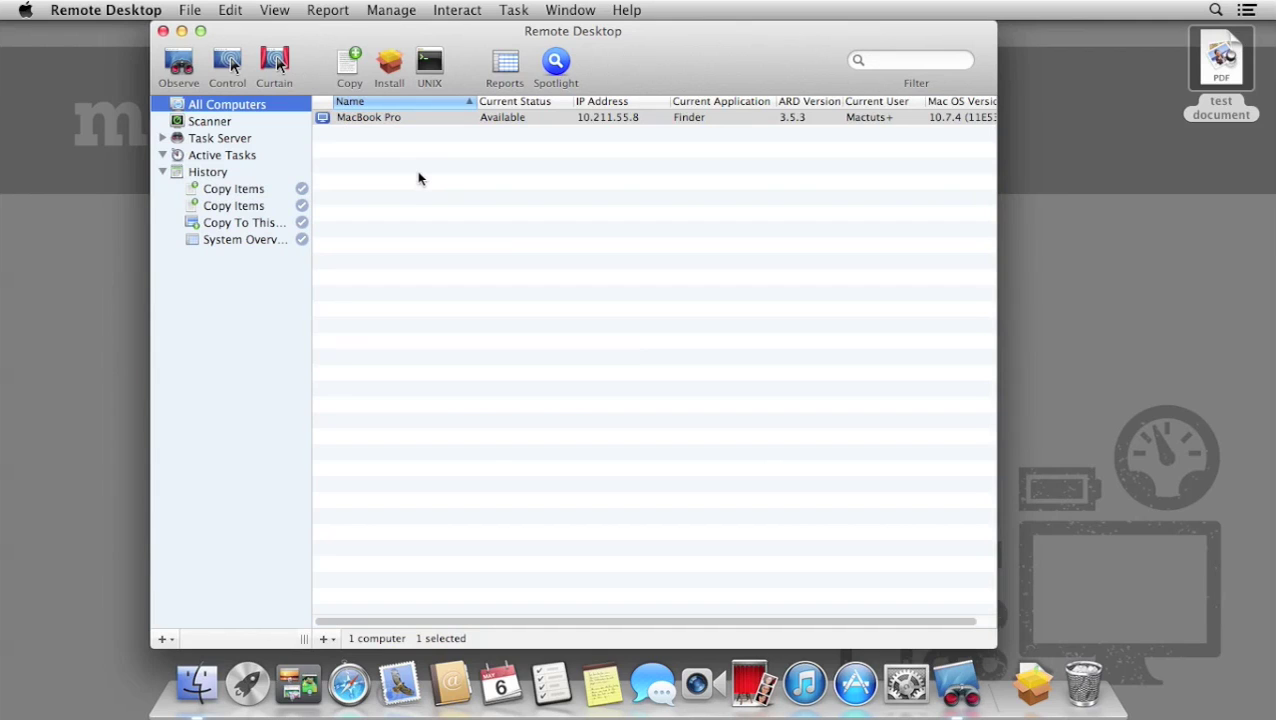
{"action": "left_click", "coordinate": [393, 61]}
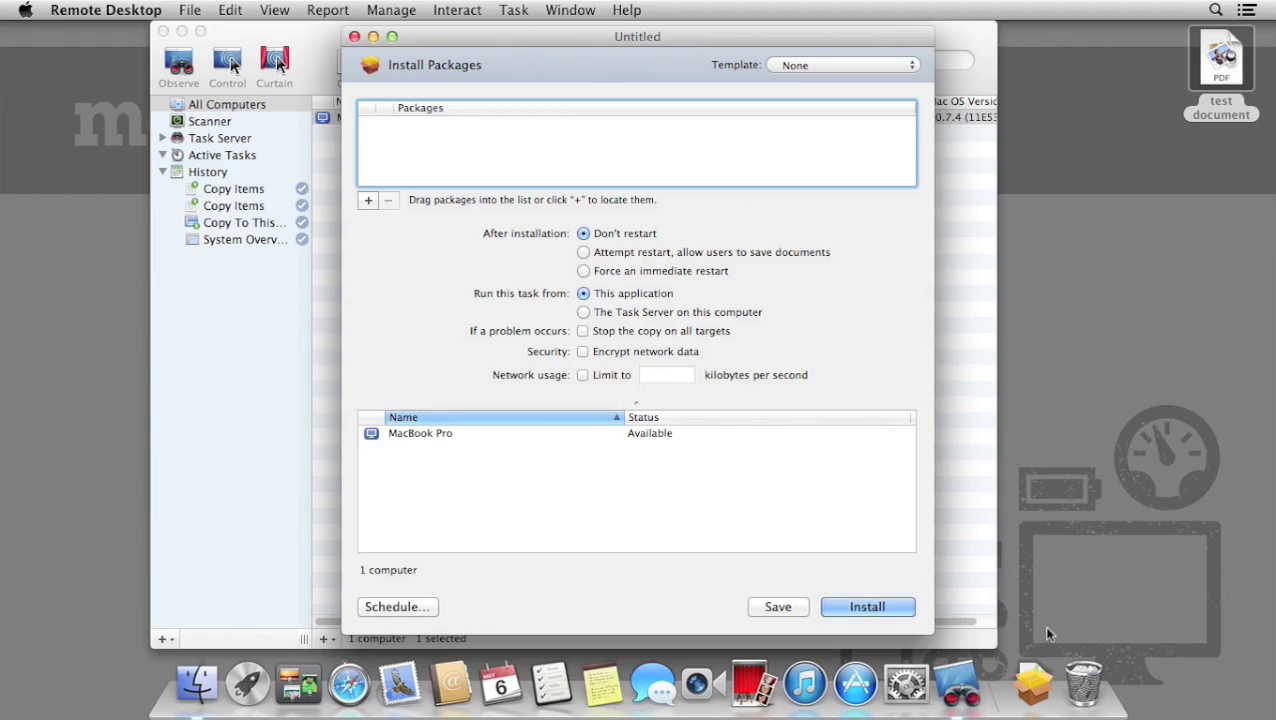
{"action": "left_click", "coordinate": [1035, 684]}
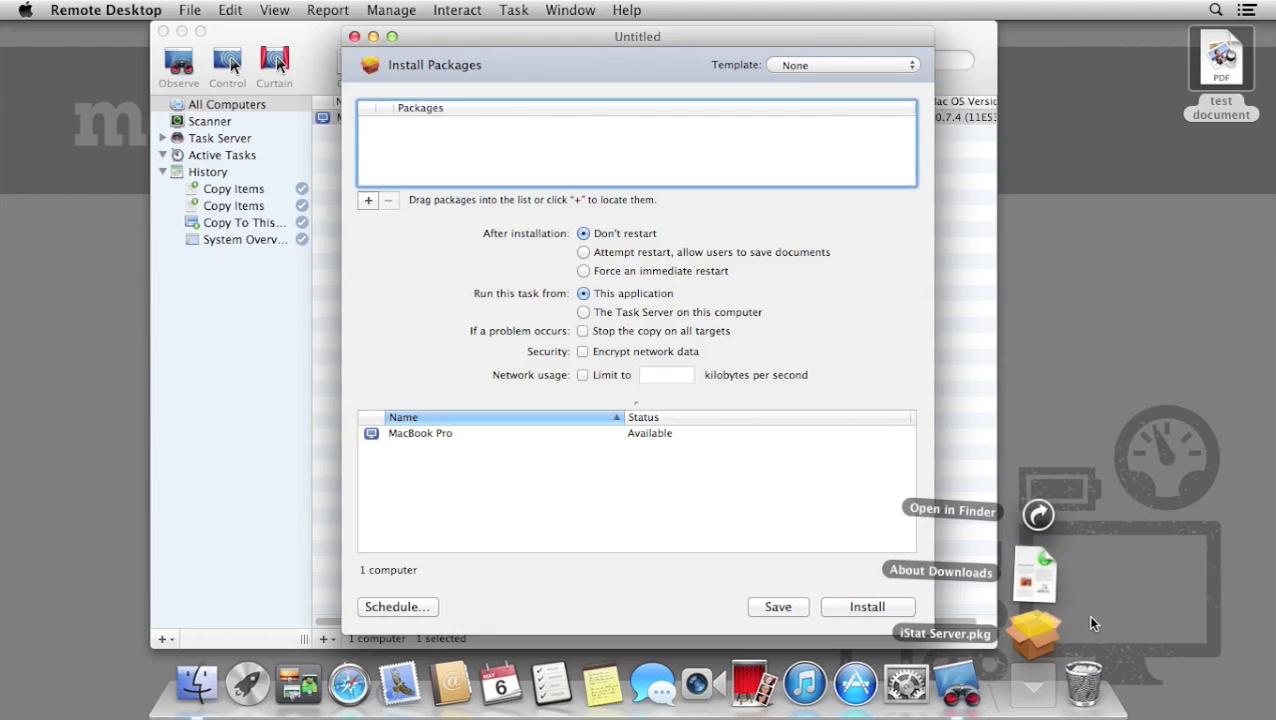
{"action": "left_click_drag", "start_coordinate": [1037, 640], "coordinate": [591, 150]}
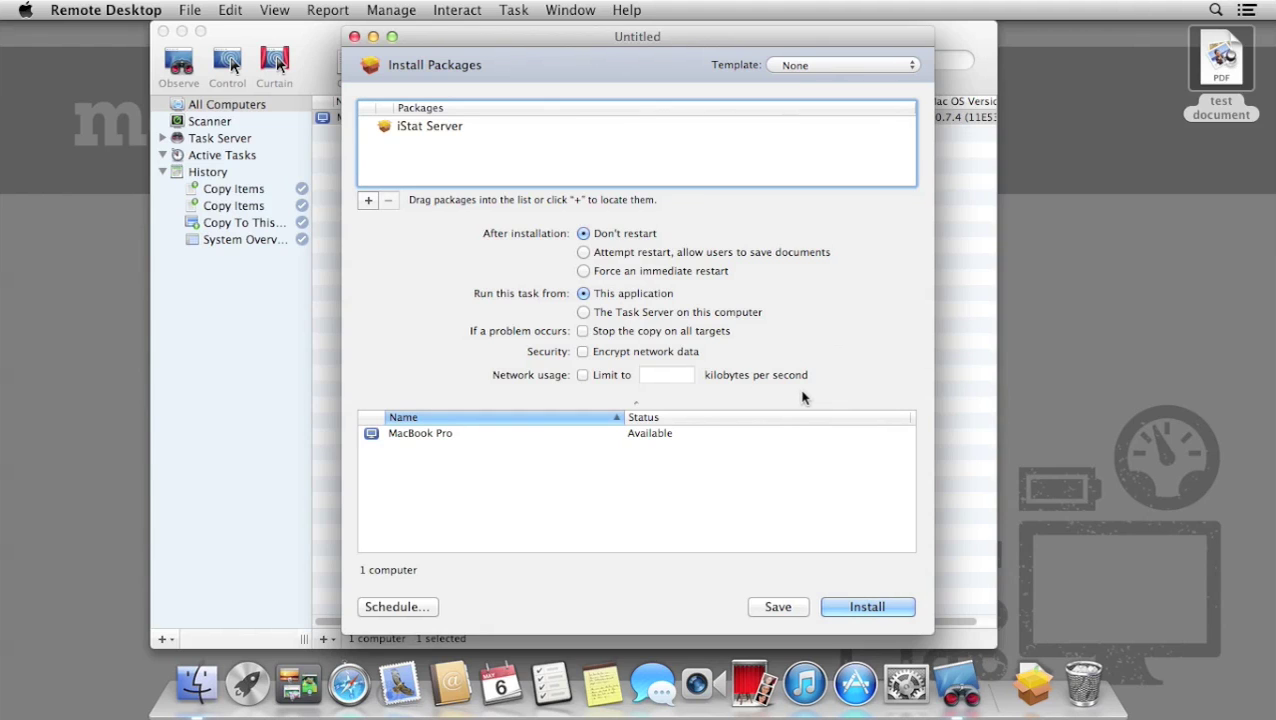
{"action": "left_click", "coordinate": [893, 606]}
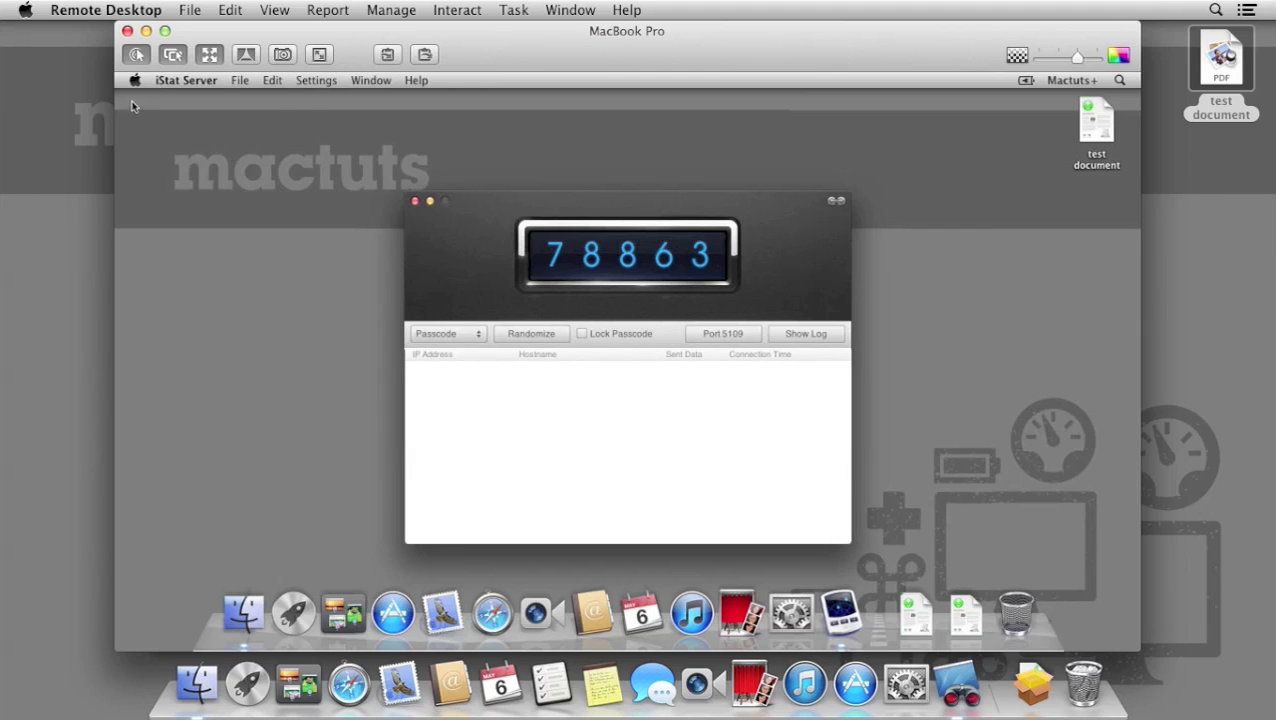
{"action": "left_click", "coordinate": [127, 32]}
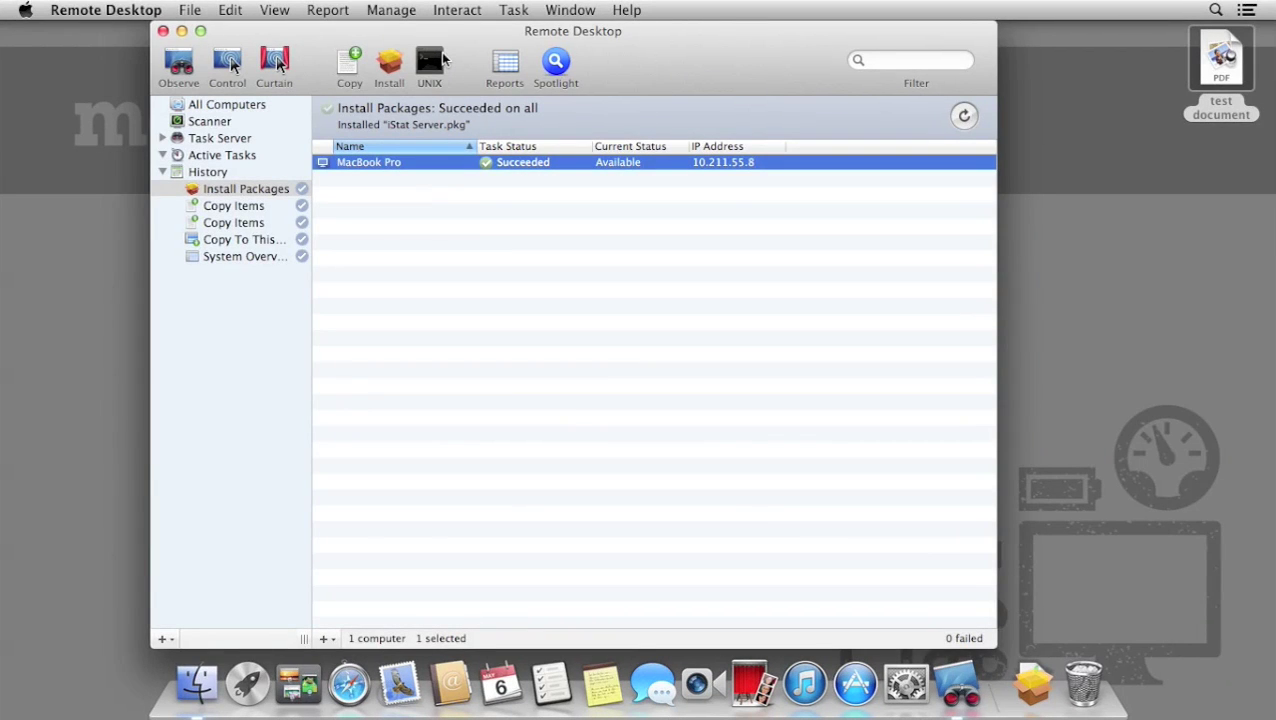
Run 'echo $PATH' on the MacBook Pro and close its output.
{"action": "left_click", "coordinate": [431, 62]}
{"action": "left_click_drag", "start_coordinate": [678, 66], "coordinate": [680, 116]}
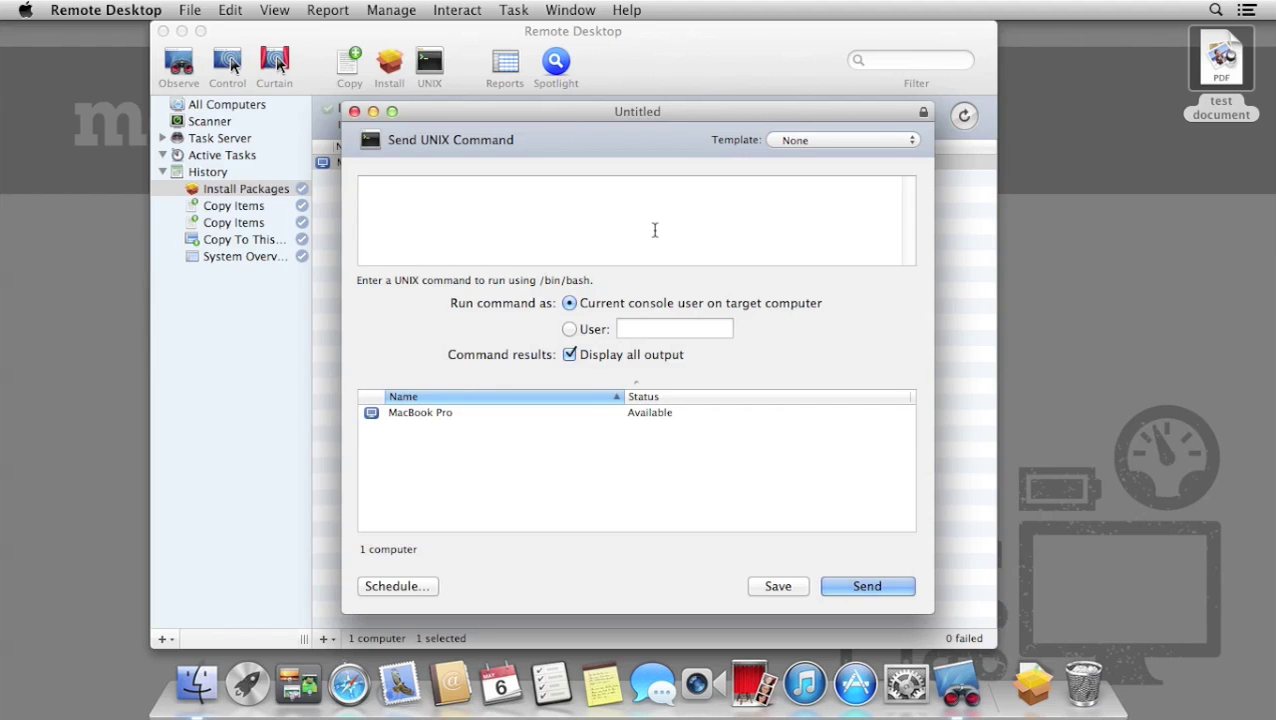
{"action": "type", "text": "echo $PATH"}
{"action": "left_click", "coordinate": [910, 588]}
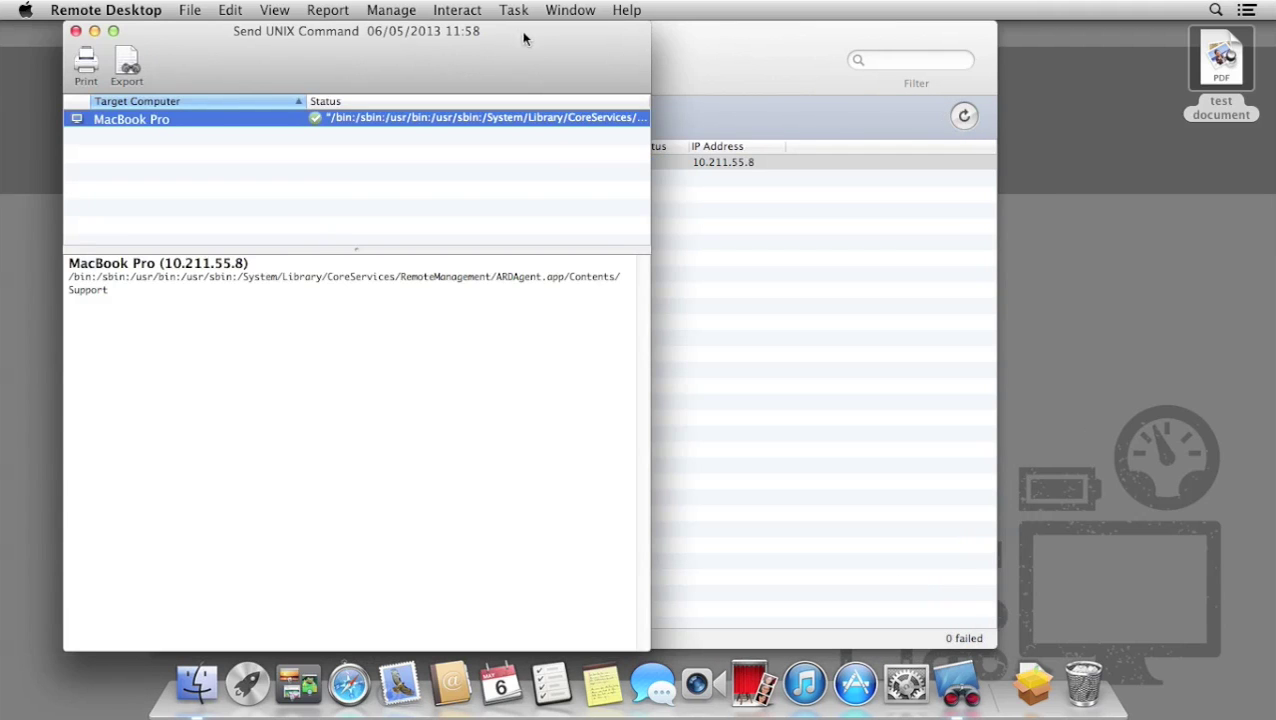
{"action": "left_click_drag", "start_coordinate": [530, 37], "coordinate": [802, 36]}
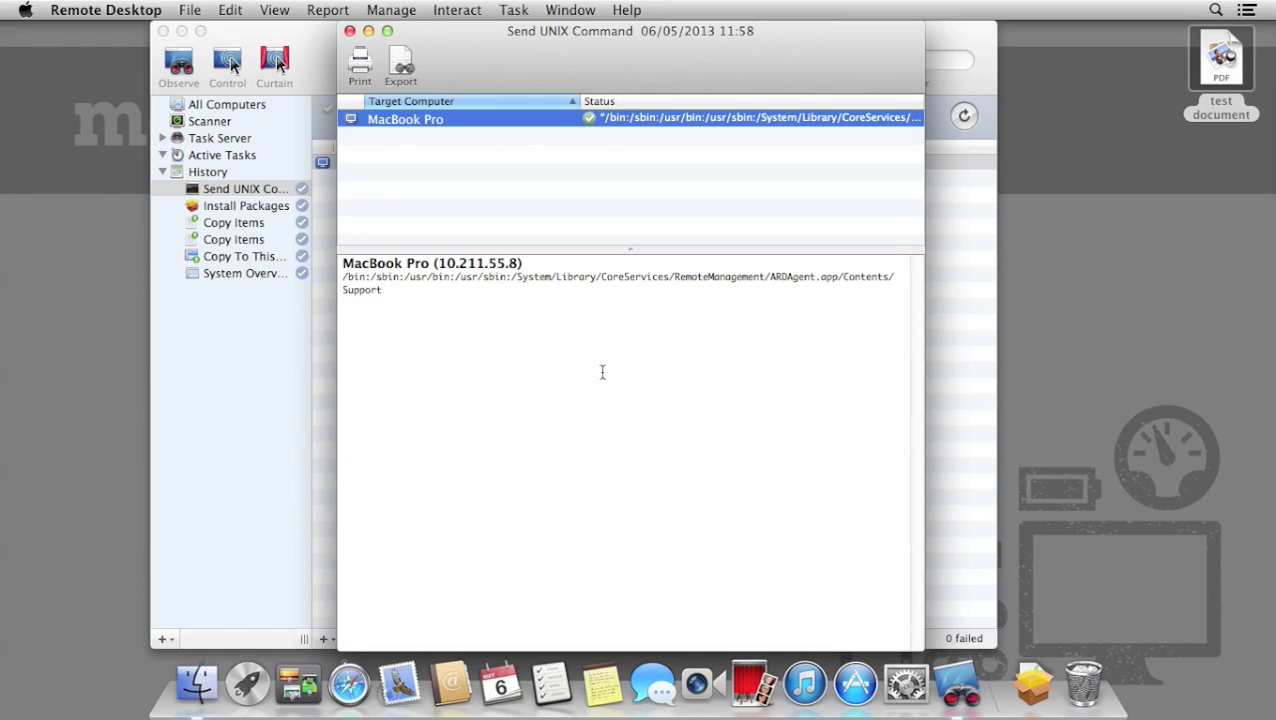
{"action": "left_click", "coordinate": [349, 31]}
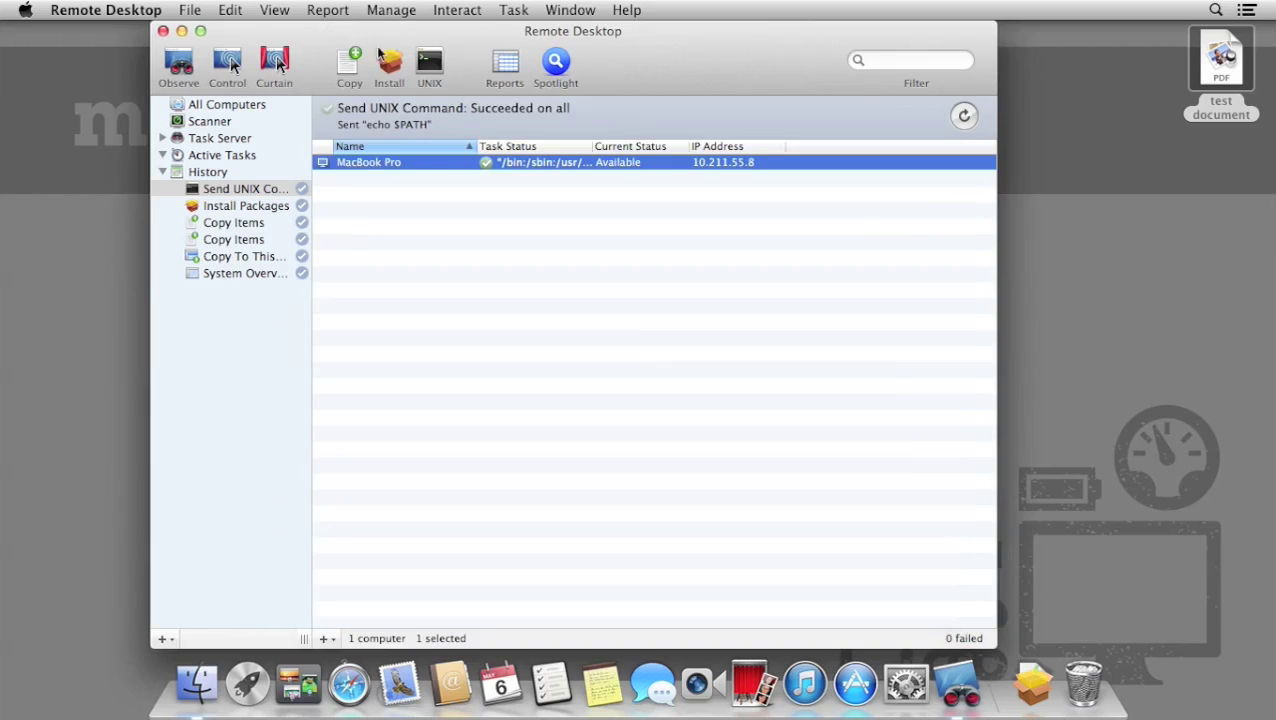
Run 'hostname' on the MacBook Pro and close its results.
{"action": "left_click", "coordinate": [429, 62]}
{"action": "type", "text": "hostname"}
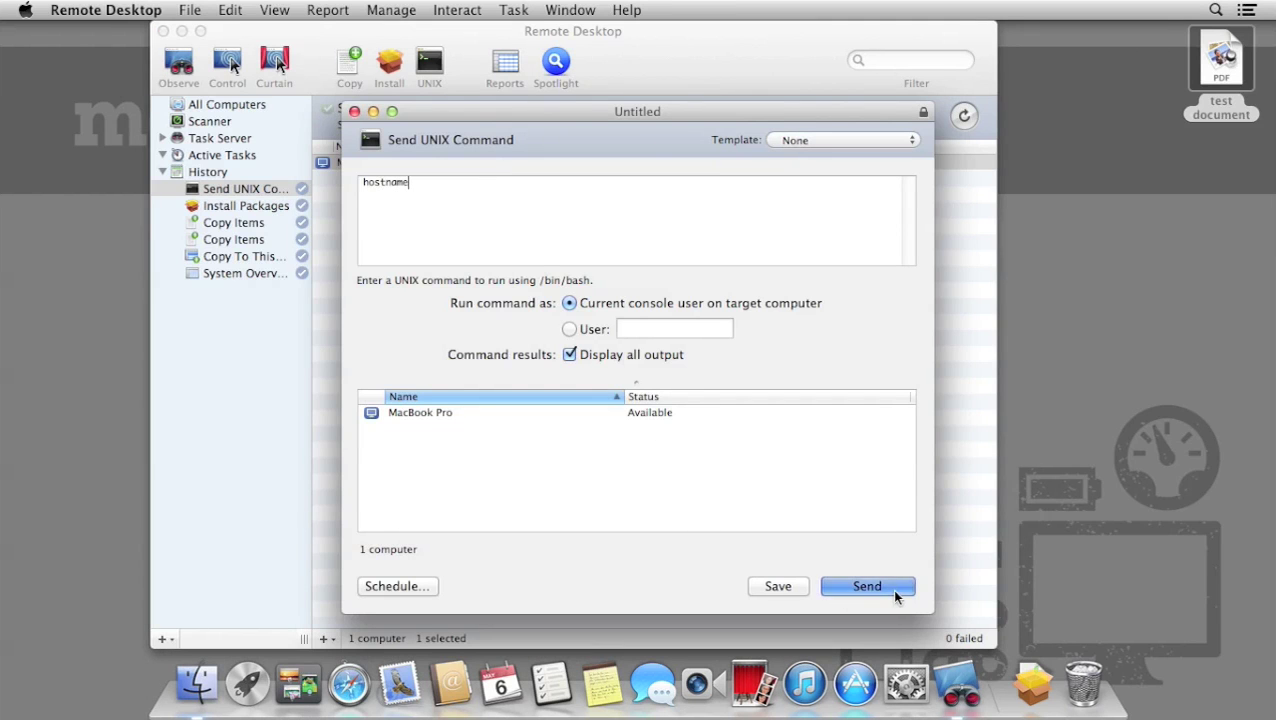
{"action": "left_click", "coordinate": [867, 587]}
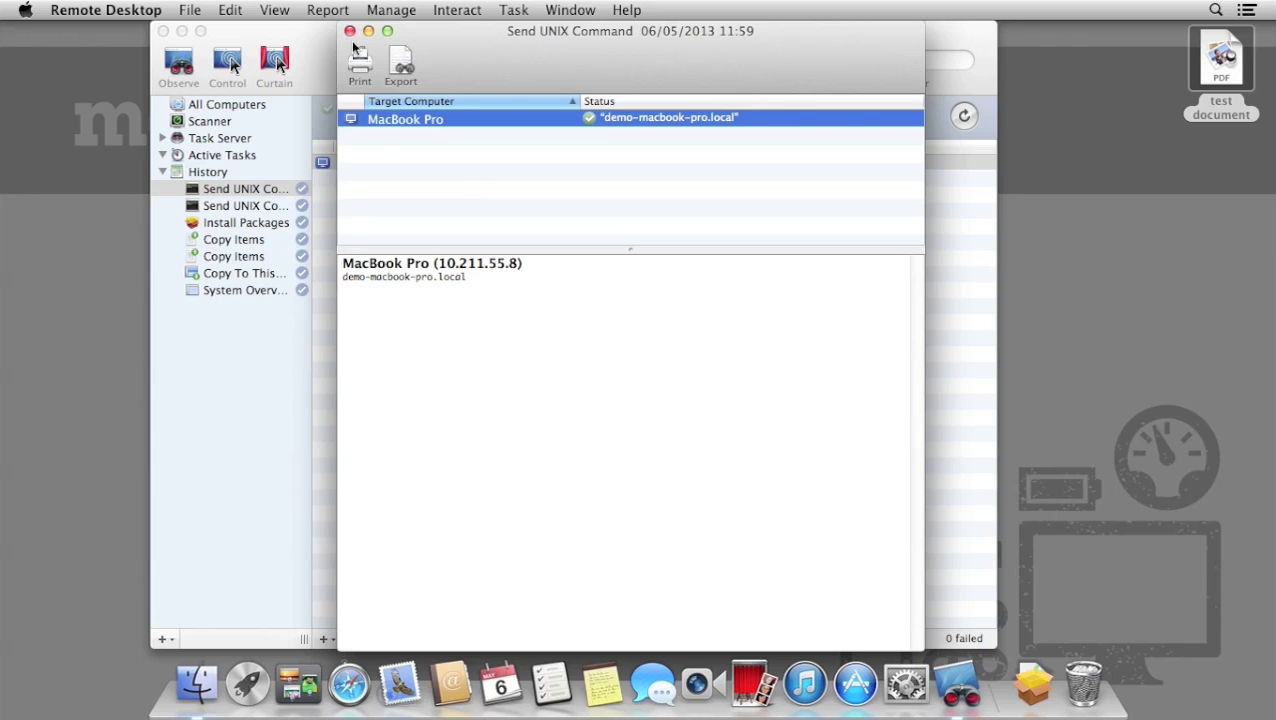
{"action": "left_click", "coordinate": [350, 31]}
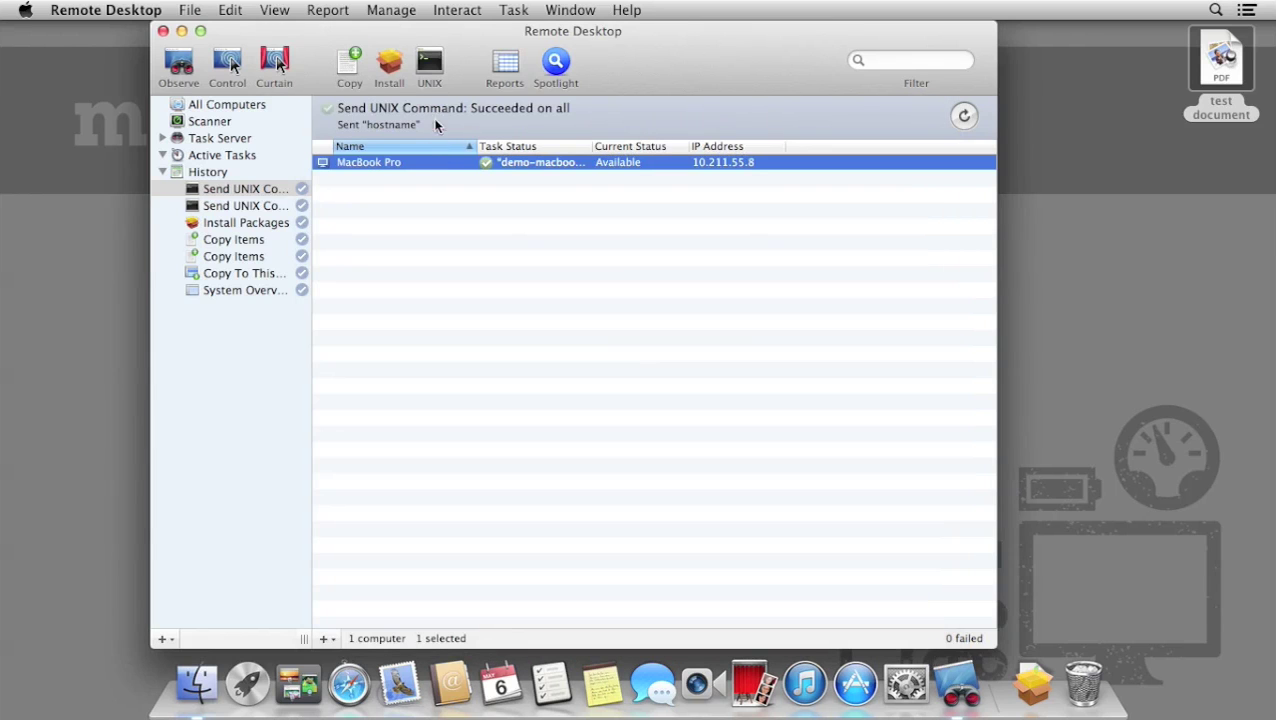
Send 'echo $PATH' as user root to the MacBook Pro and close the output.
{"action": "left_click", "coordinate": [430, 62]}
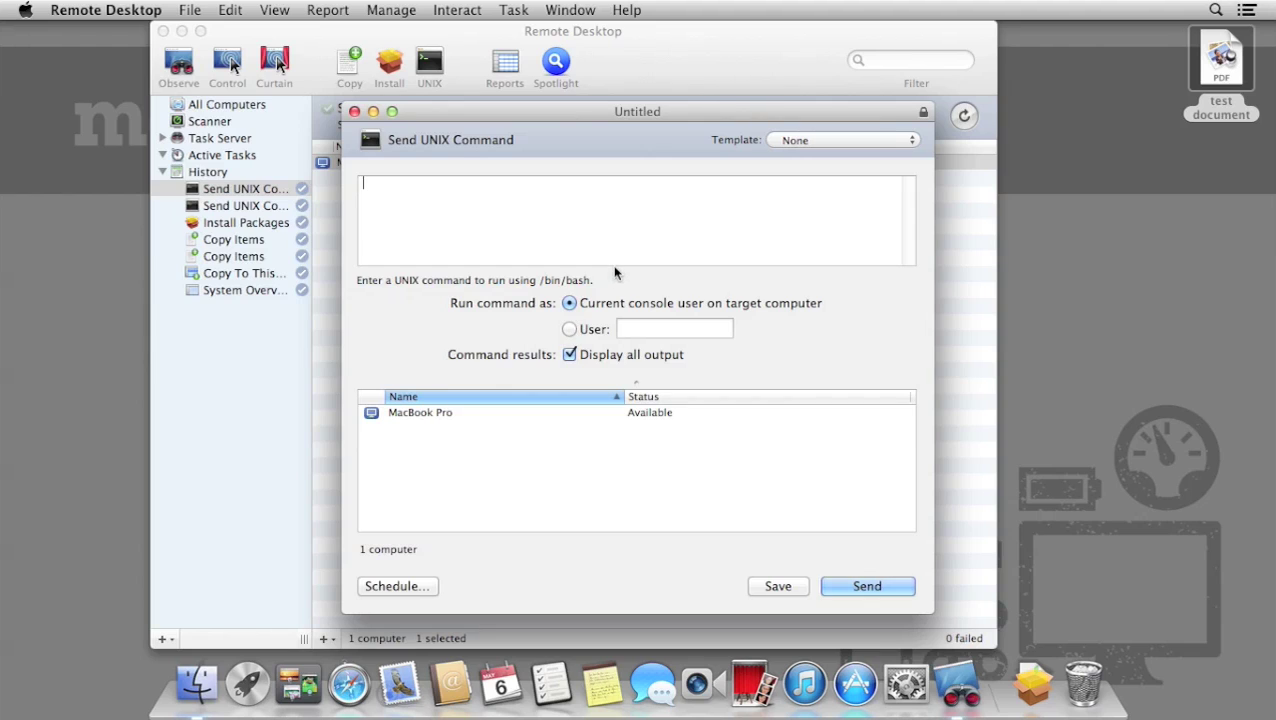
{"action": "type", "text": "echo $PATH"}
{"action": "left_click", "coordinate": [673, 328]}
{"action": "type", "text": "root"}
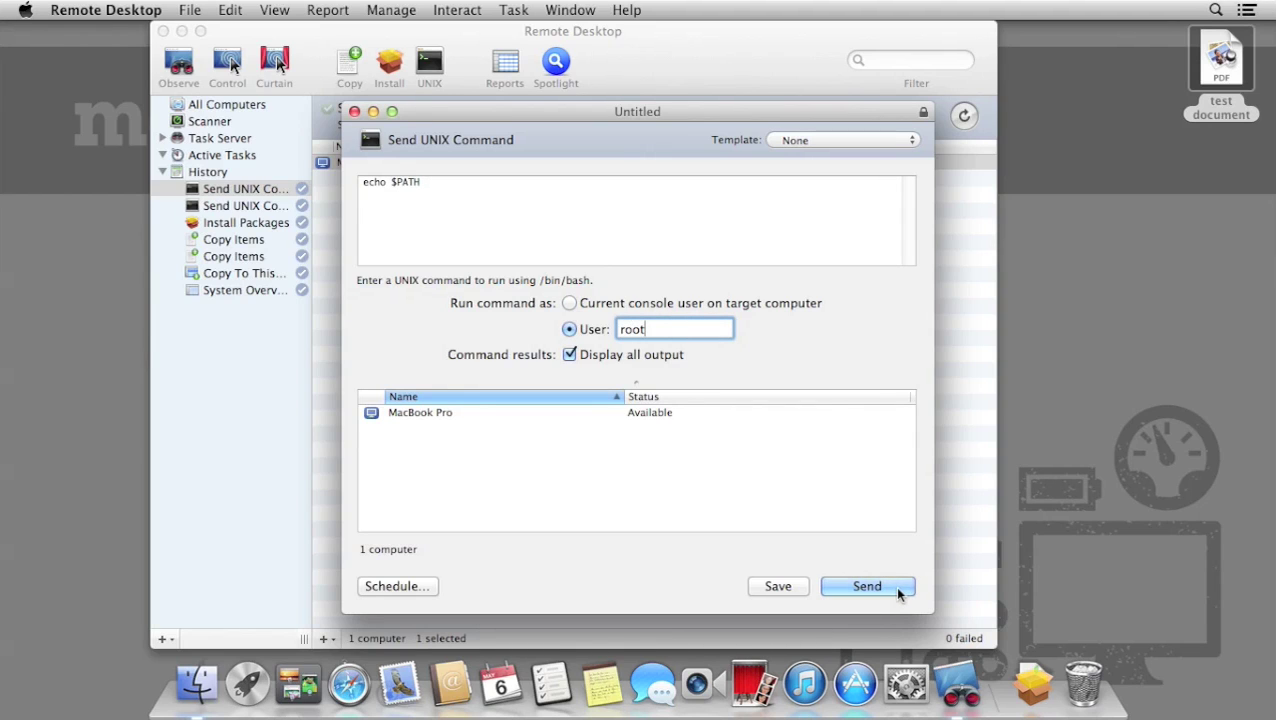
{"action": "left_click", "coordinate": [866, 586]}
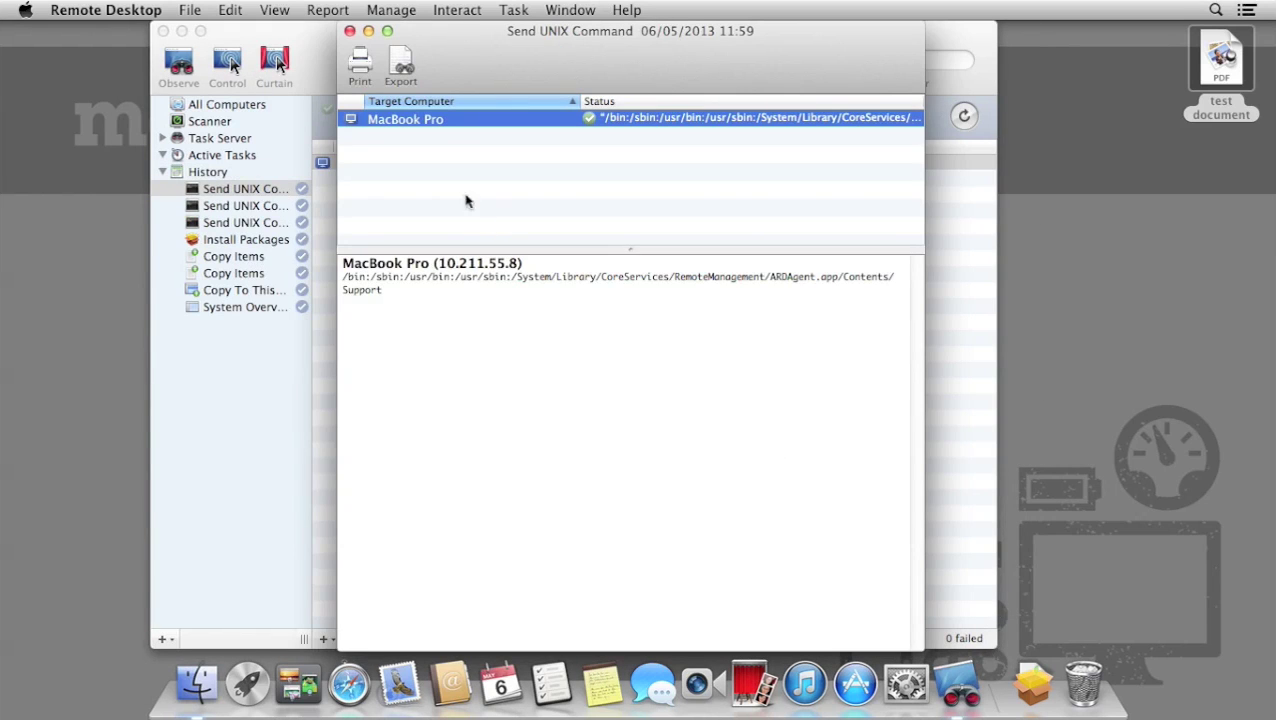
{"action": "left_click", "coordinate": [349, 31]}
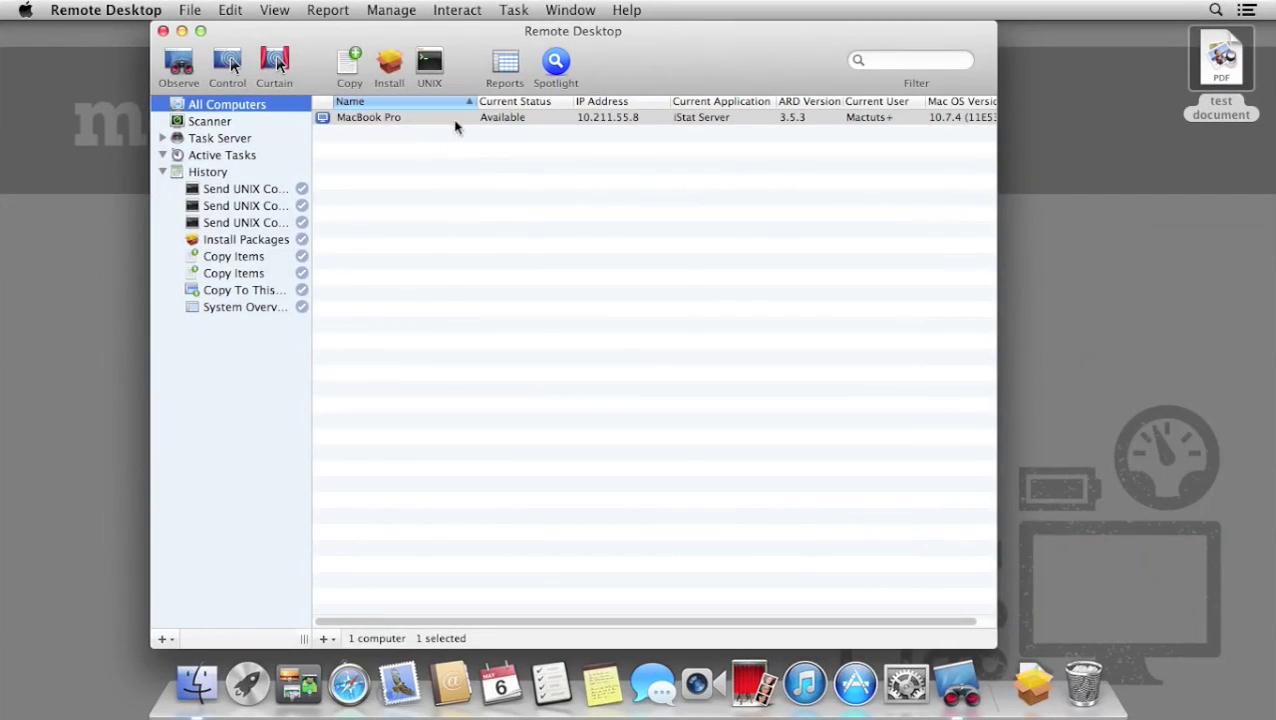
Warn the MacBook Pro of a restart in 10 minutes, then dismiss it and close iStat Server.
{"action": "left_click", "coordinate": [457, 12]}
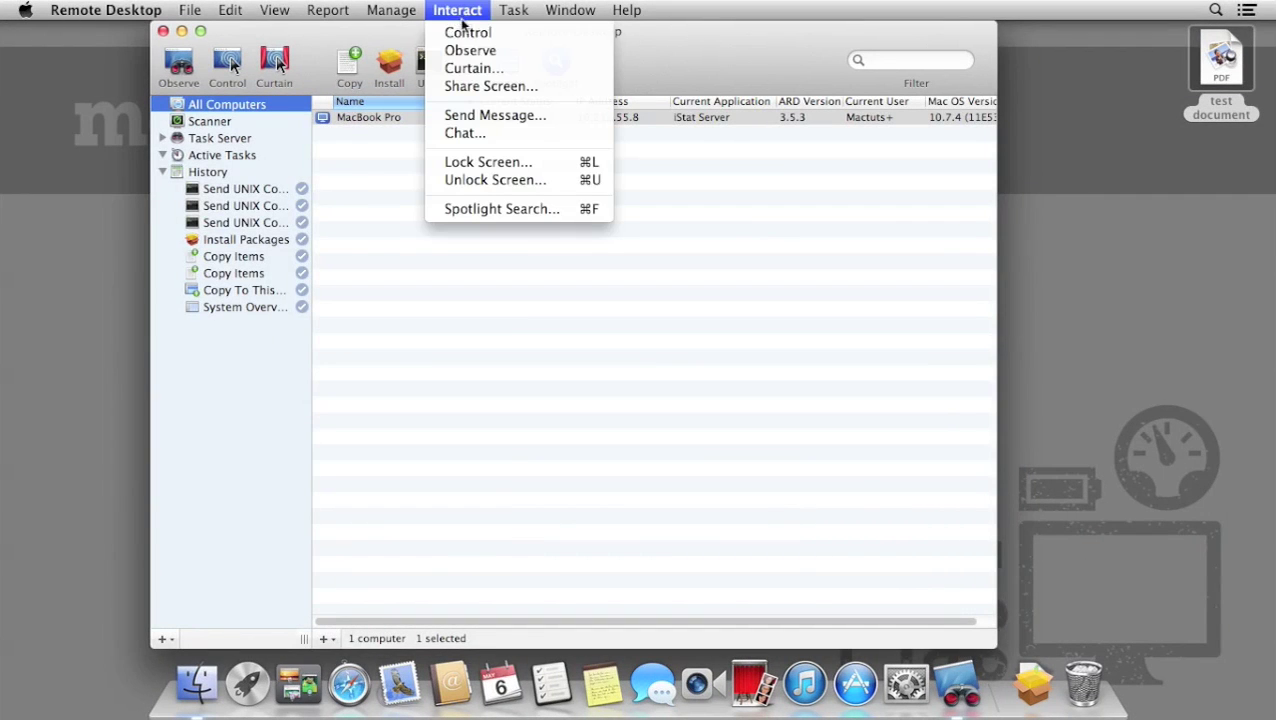
{"action": "left_click", "coordinate": [590, 119]}
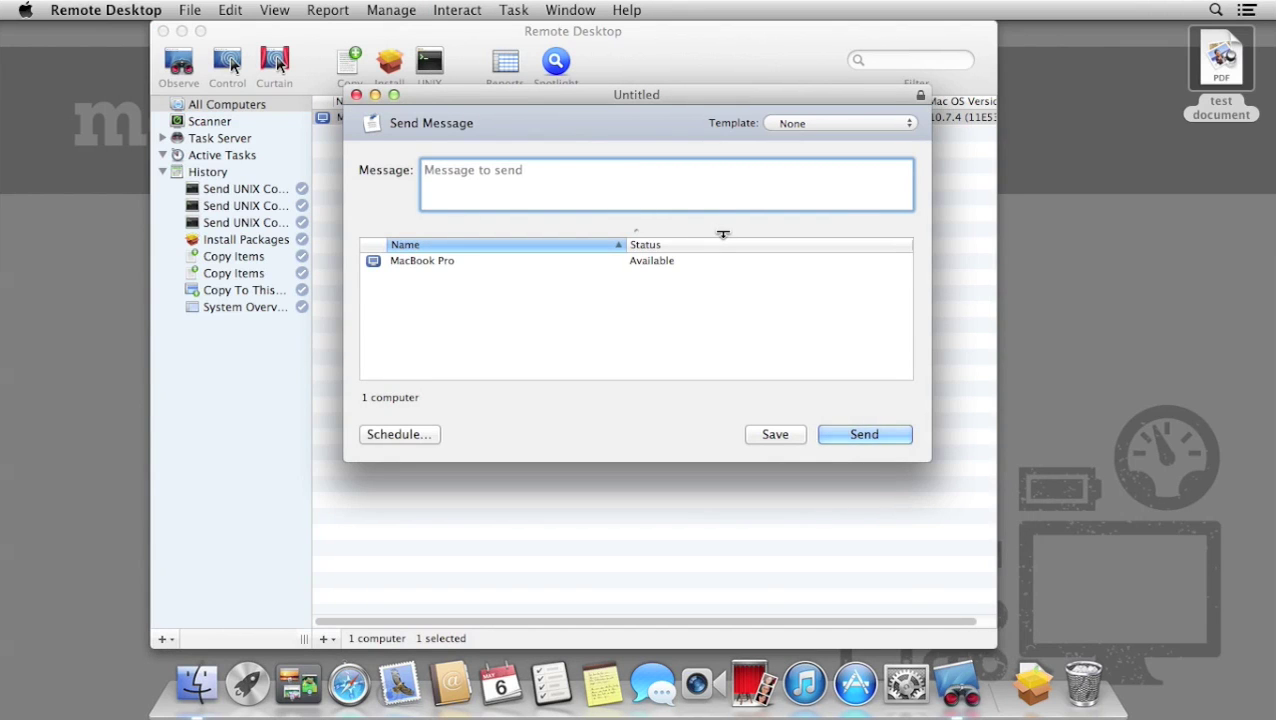
{"action": "type", "text": "Your computer will be"}
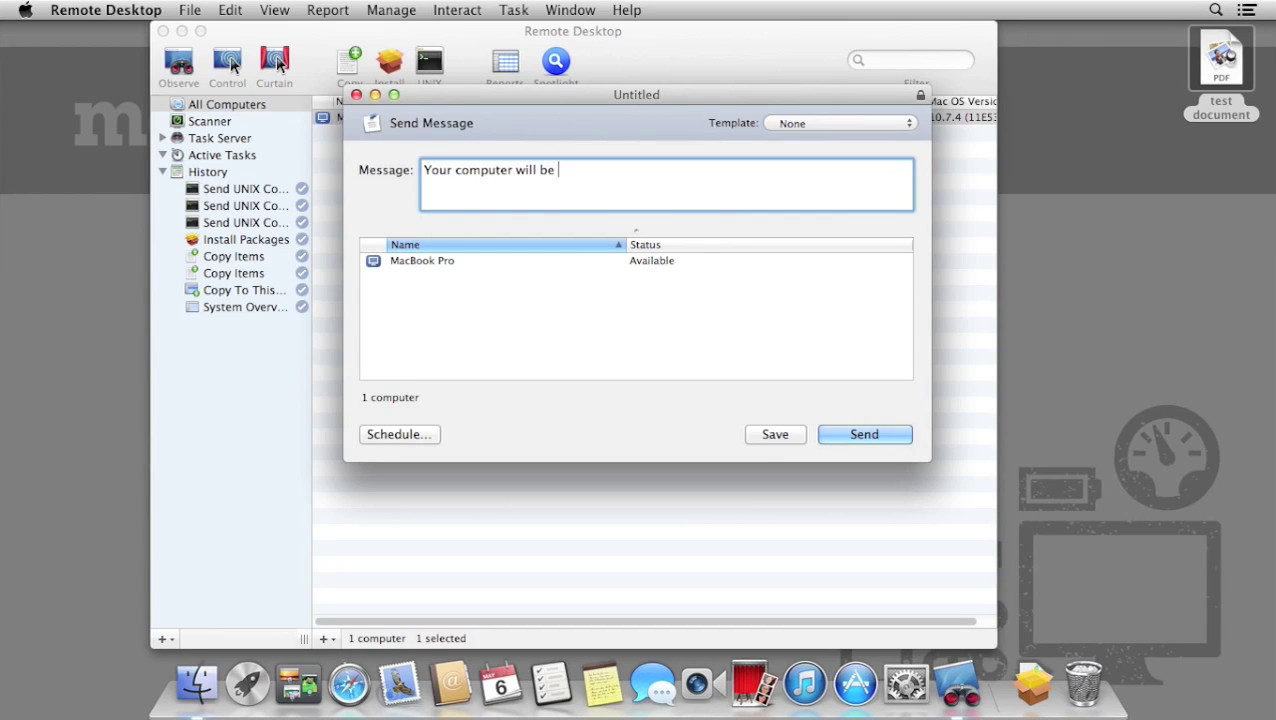
{"action": "type", "text": " restarted in 10 minutes. Please"}
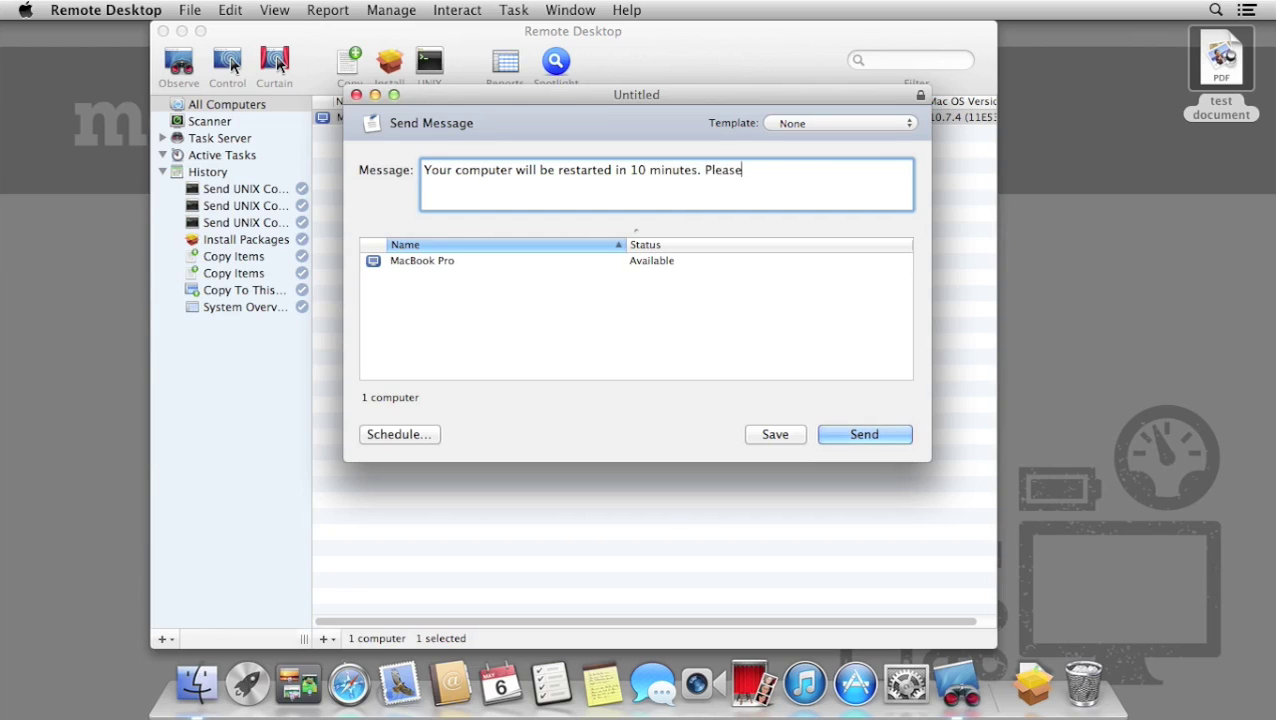
{"action": "type", "text": " save all work before leaving!"}
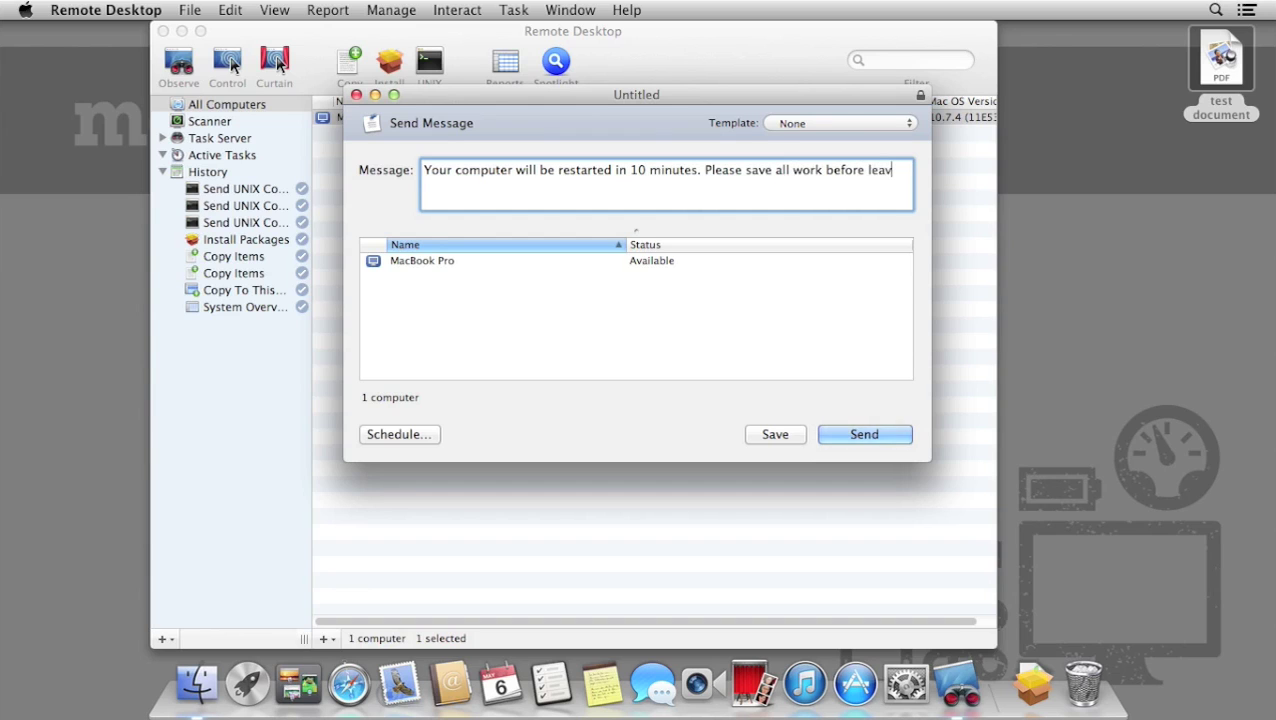
{"action": "left_click", "coordinate": [891, 440]}
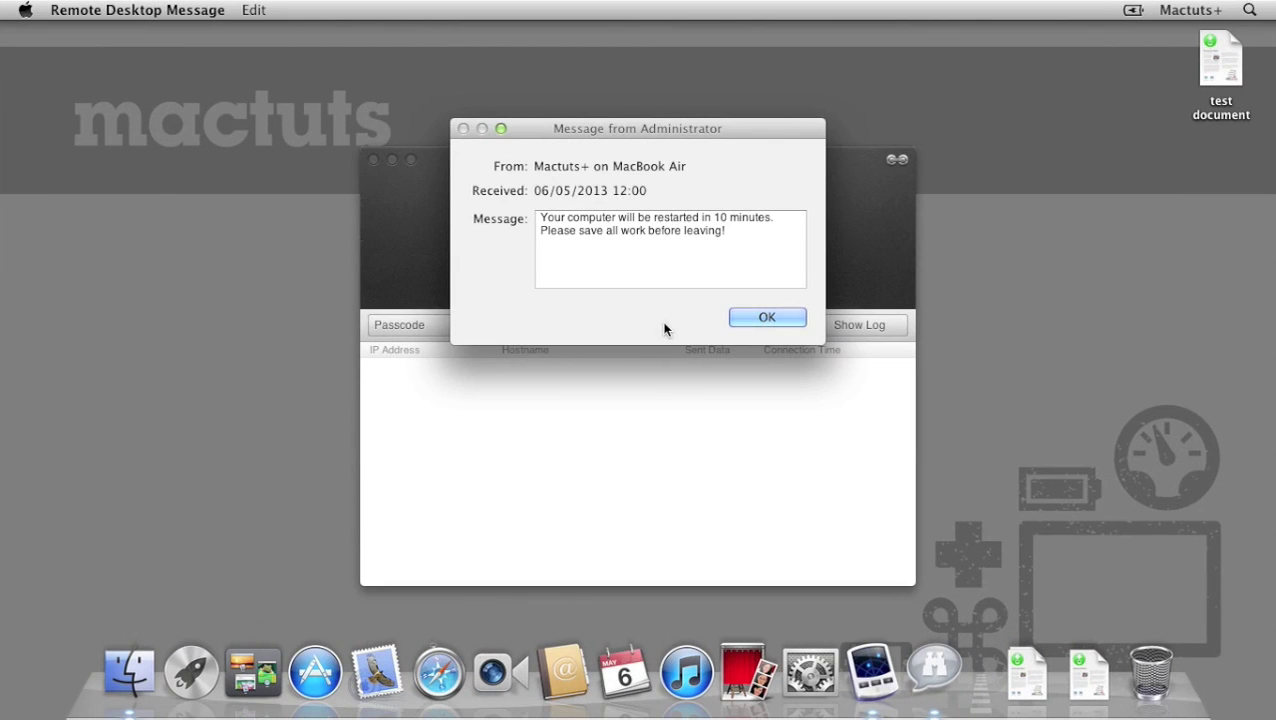
{"action": "left_click", "coordinate": [767, 318]}
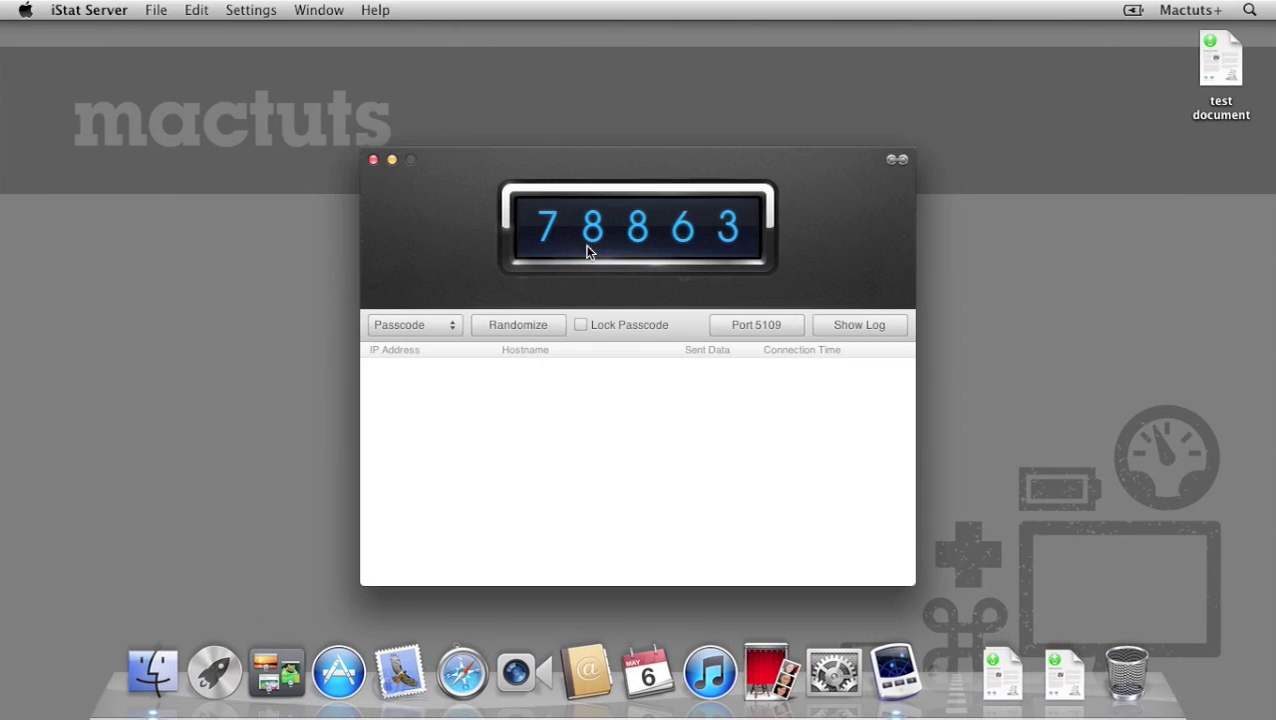
{"action": "left_click", "coordinate": [372, 160]}
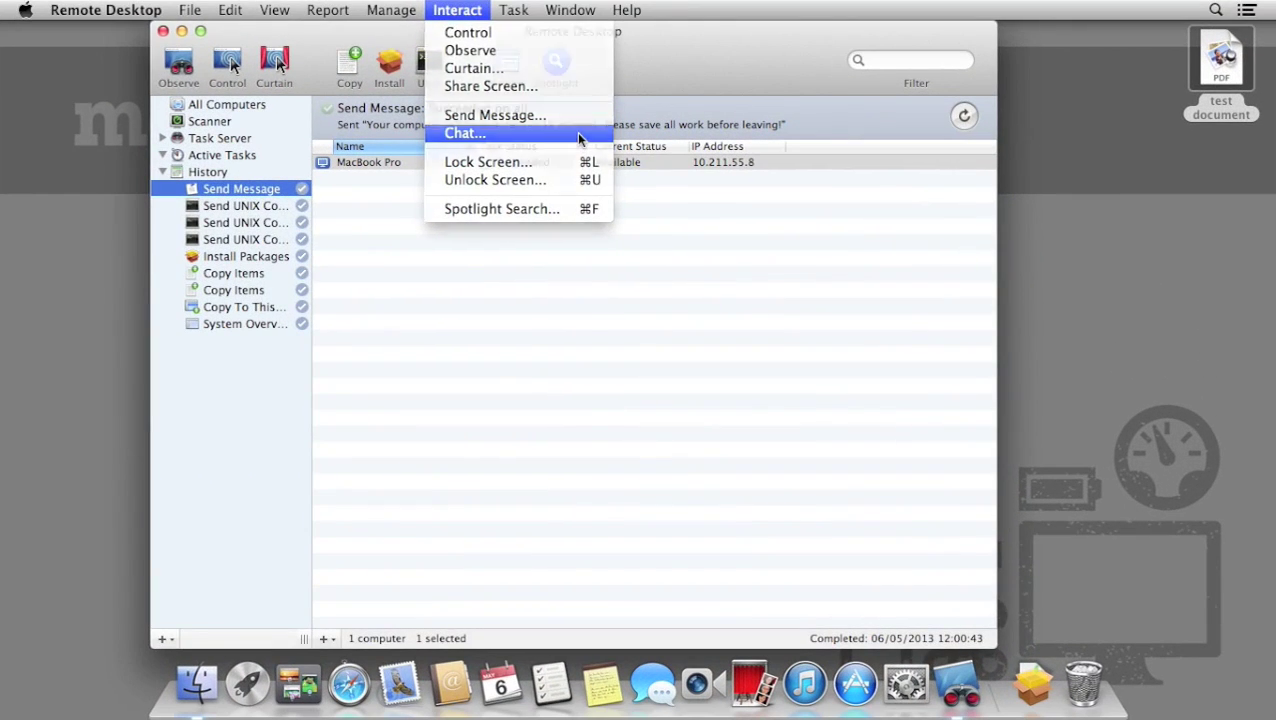
Ask the MacBook Pro user in a text chat whether updates can run in a few moments.
{"action": "left_click", "coordinate": [577, 135]}
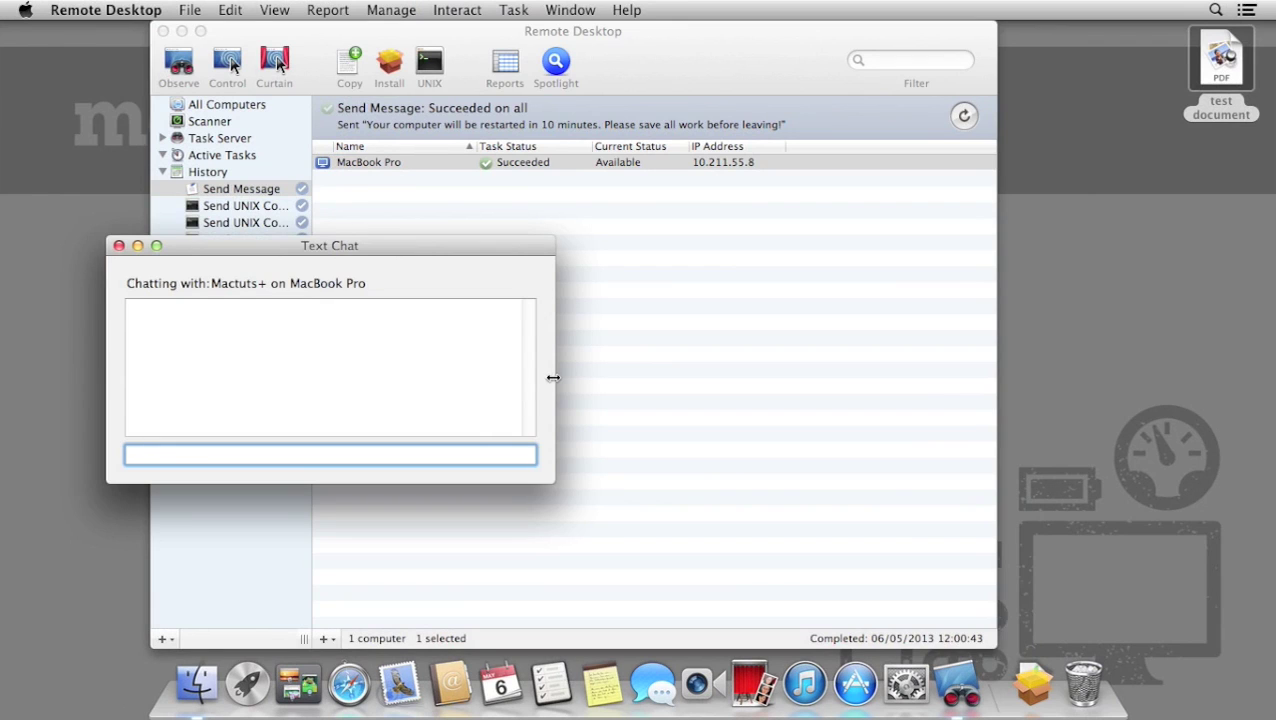
{"action": "type", "text": "Hi – this is technical support. C"}
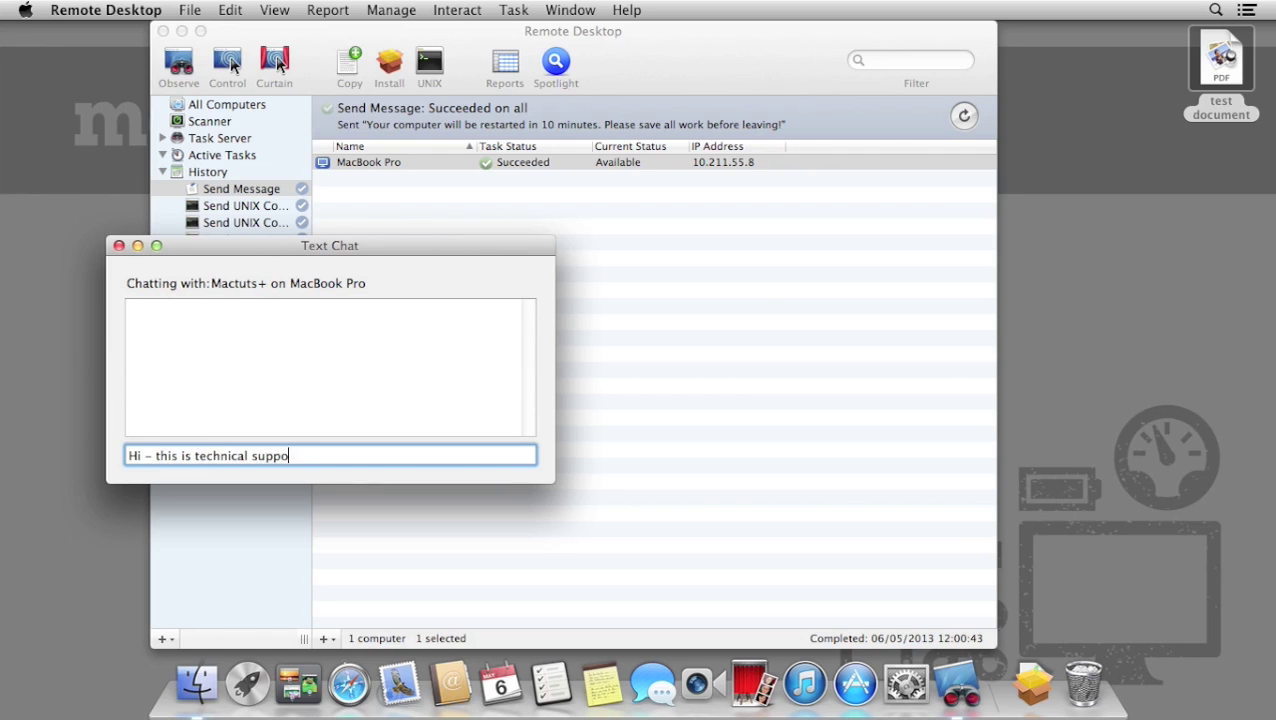
{"action": "type", "text": "an we run some u"}
{"action": "key", "text": "BackSpace"}
{"action": "type", "text": "ome updates on your Mac"}
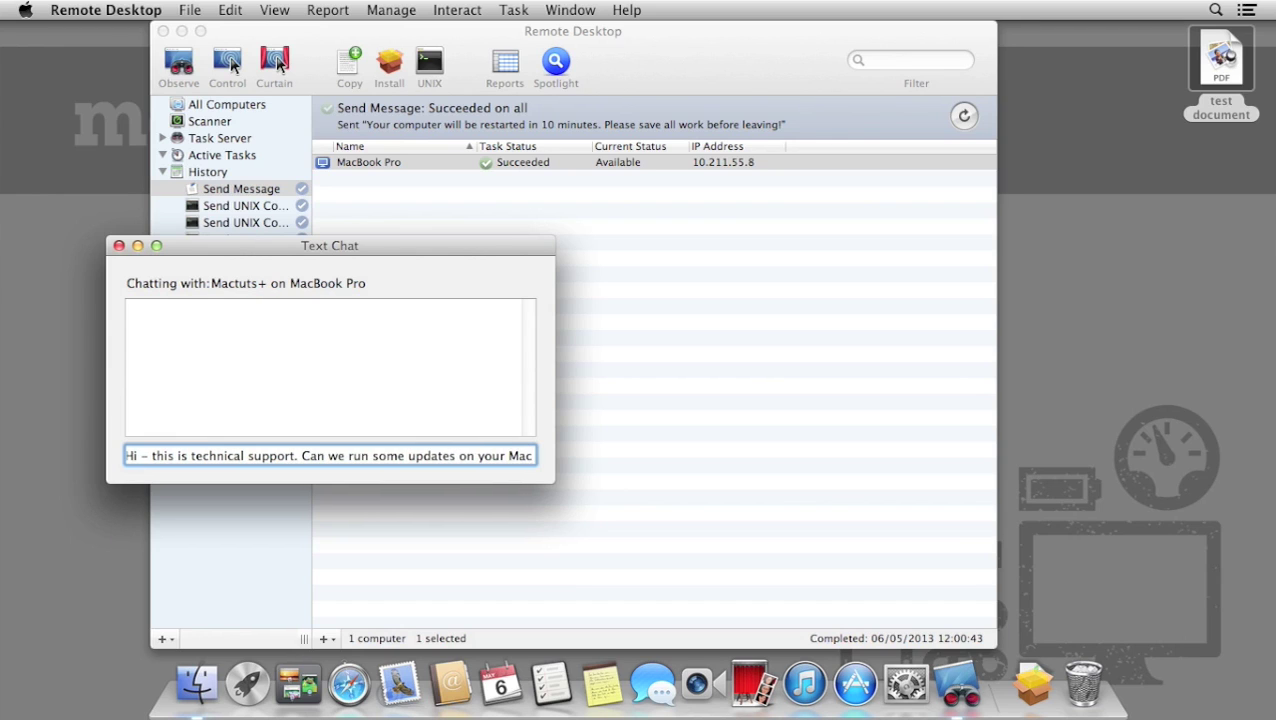
{"action": "type", "text": " in a few momens"}
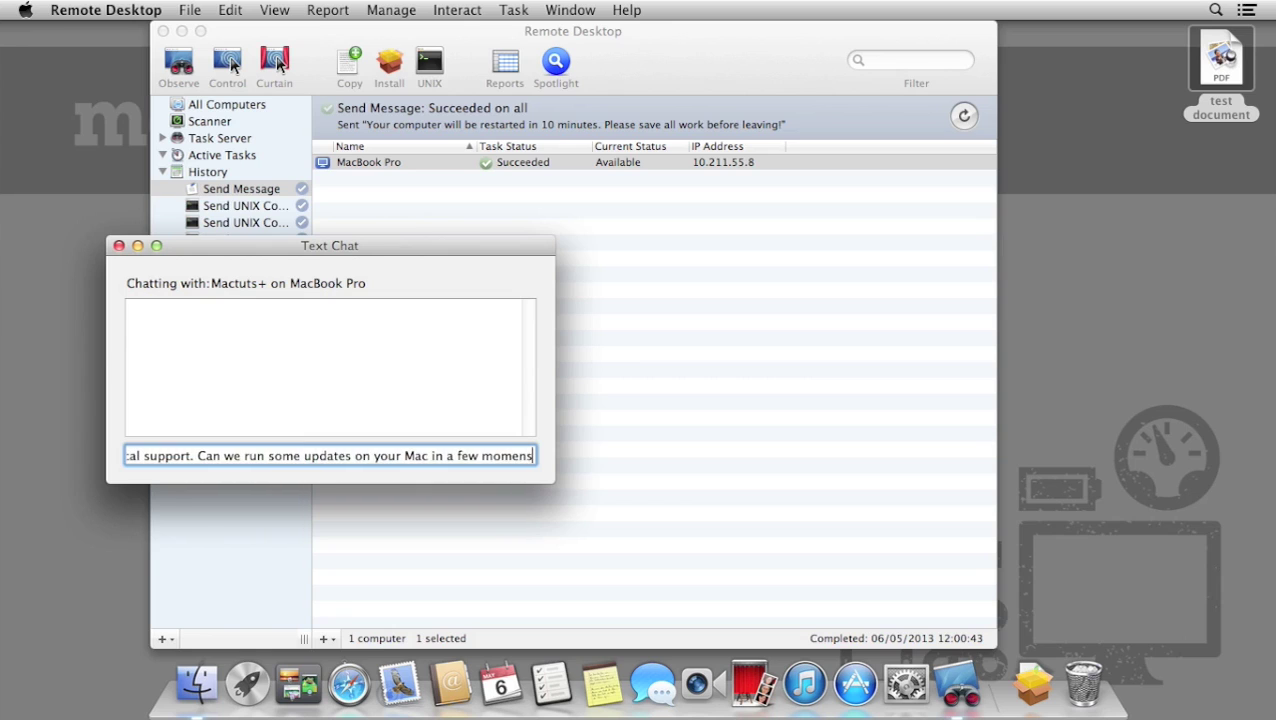
{"action": "type", "text": "t?"}
{"action": "key", "text": "Return"}
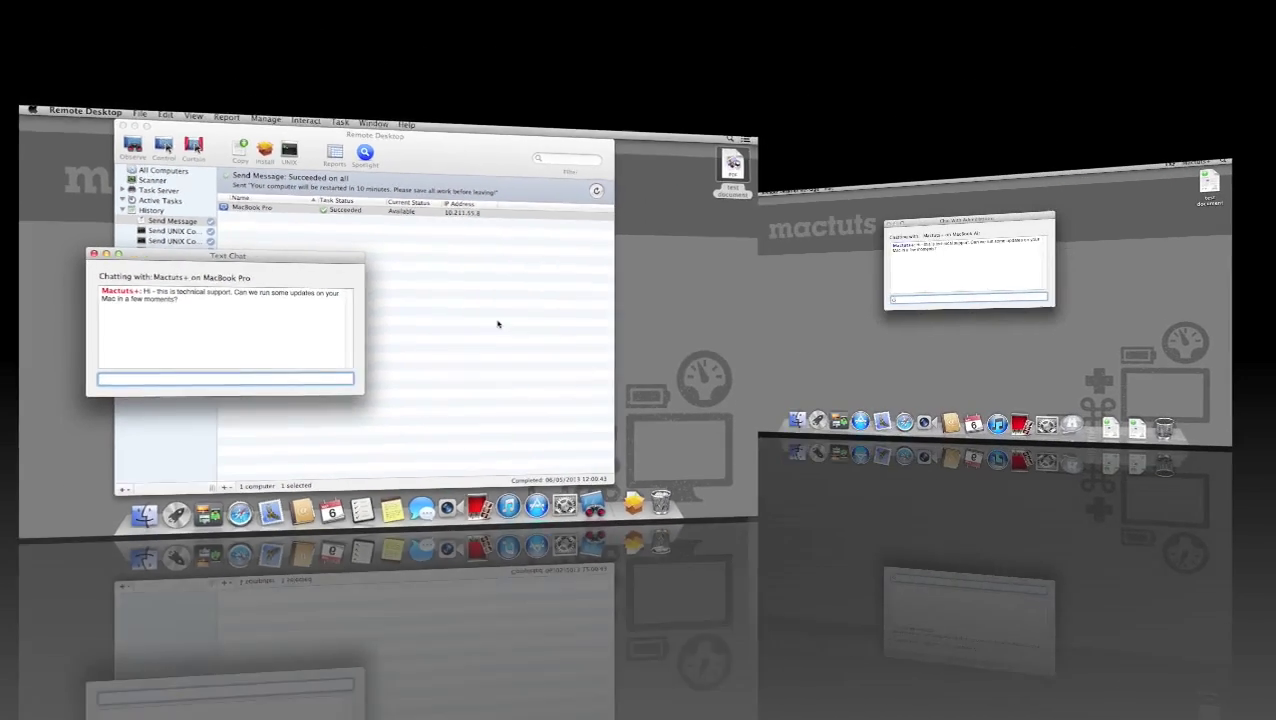
Reply 'Of course! Let me just save my work' from the remote Mac and close the chat.
{"action": "type", "text": "Of course! Let me j"}
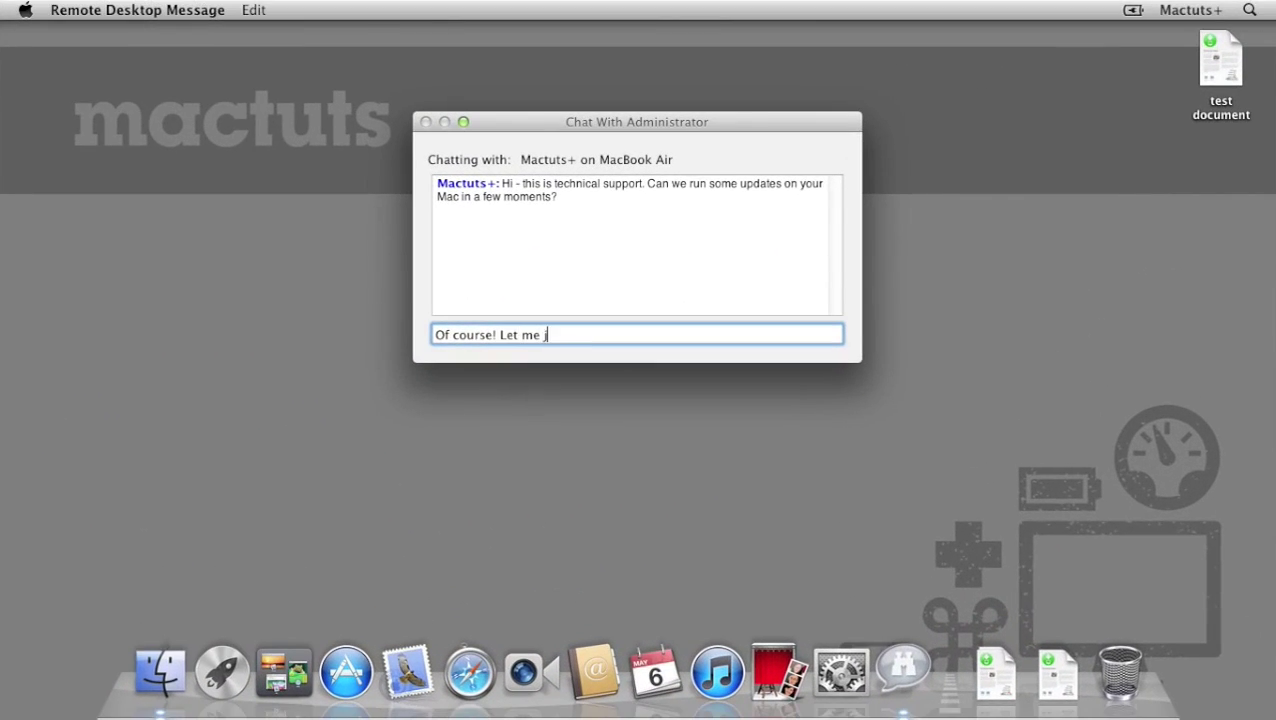
{"action": "type", "text": "ust save myy"}
{"action": "key", "text": "BackSpace"}
{"action": "type", "text": "work."}
{"action": "key", "text": "Return"}
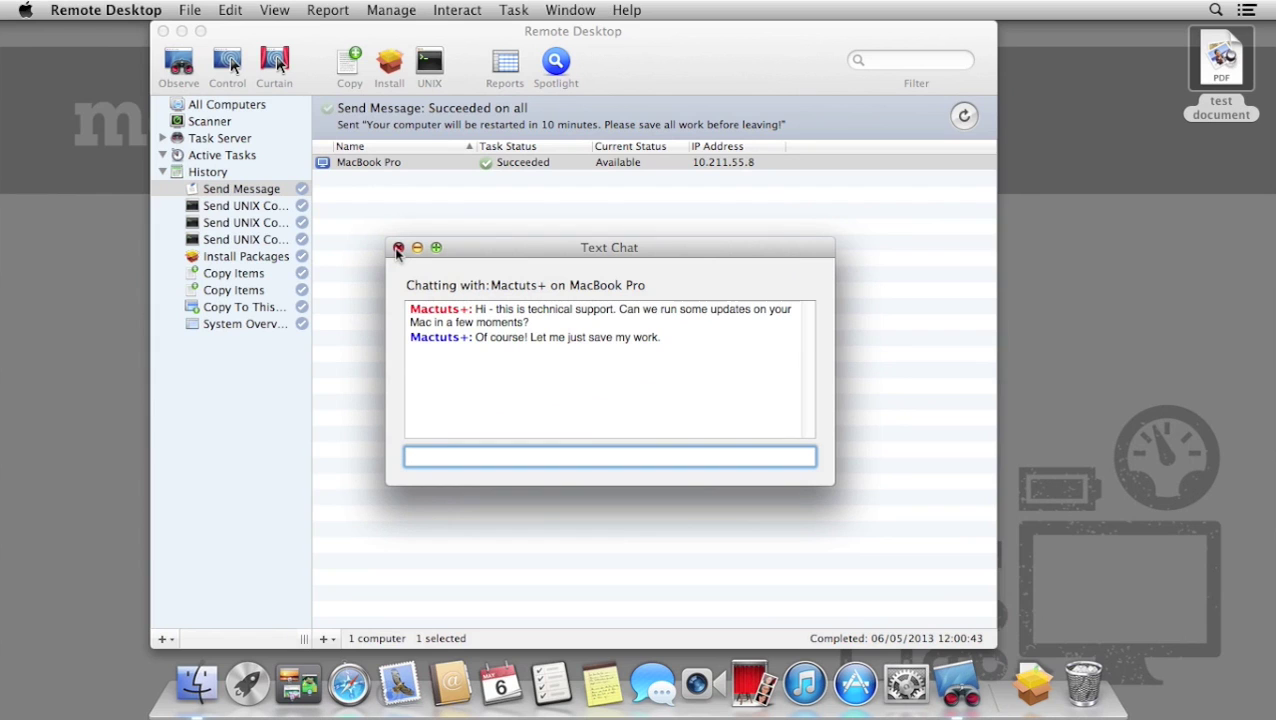
{"action": "left_click", "coordinate": [398, 248]}
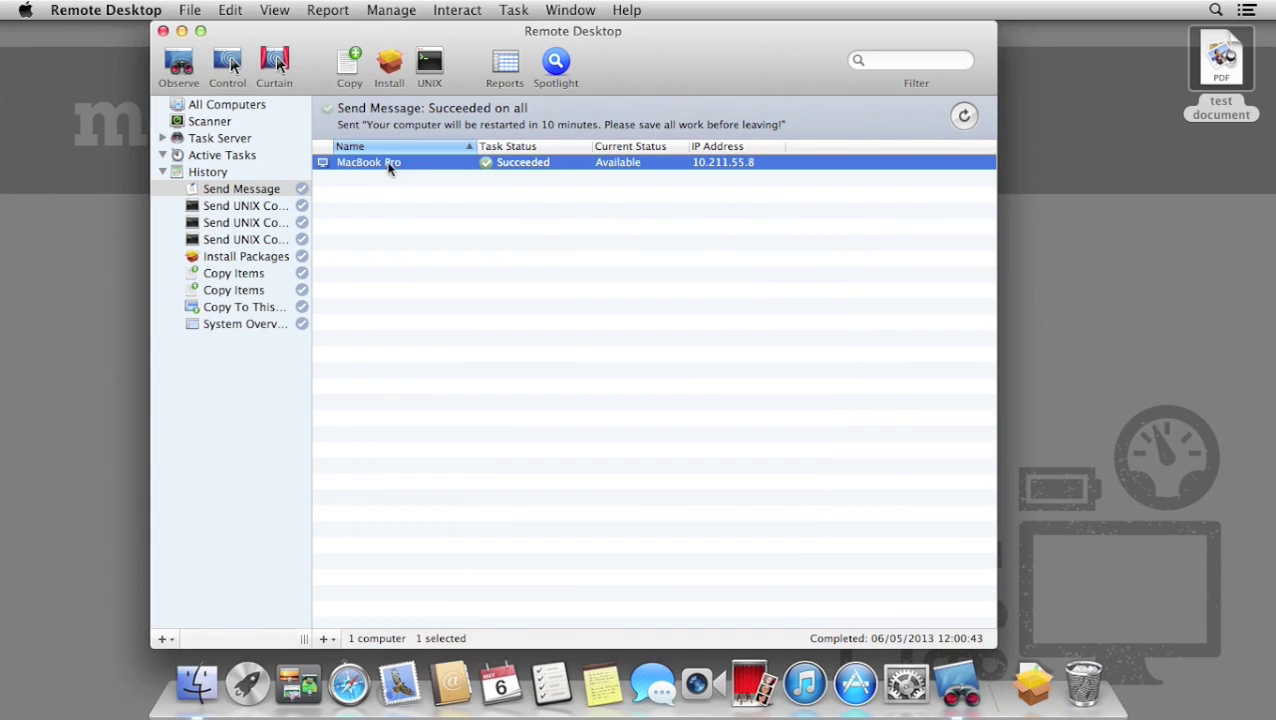
Log out the MacBook Pro's current user with Manage > Log Out Current User.
{"action": "left_click", "coordinate": [400, 11]}
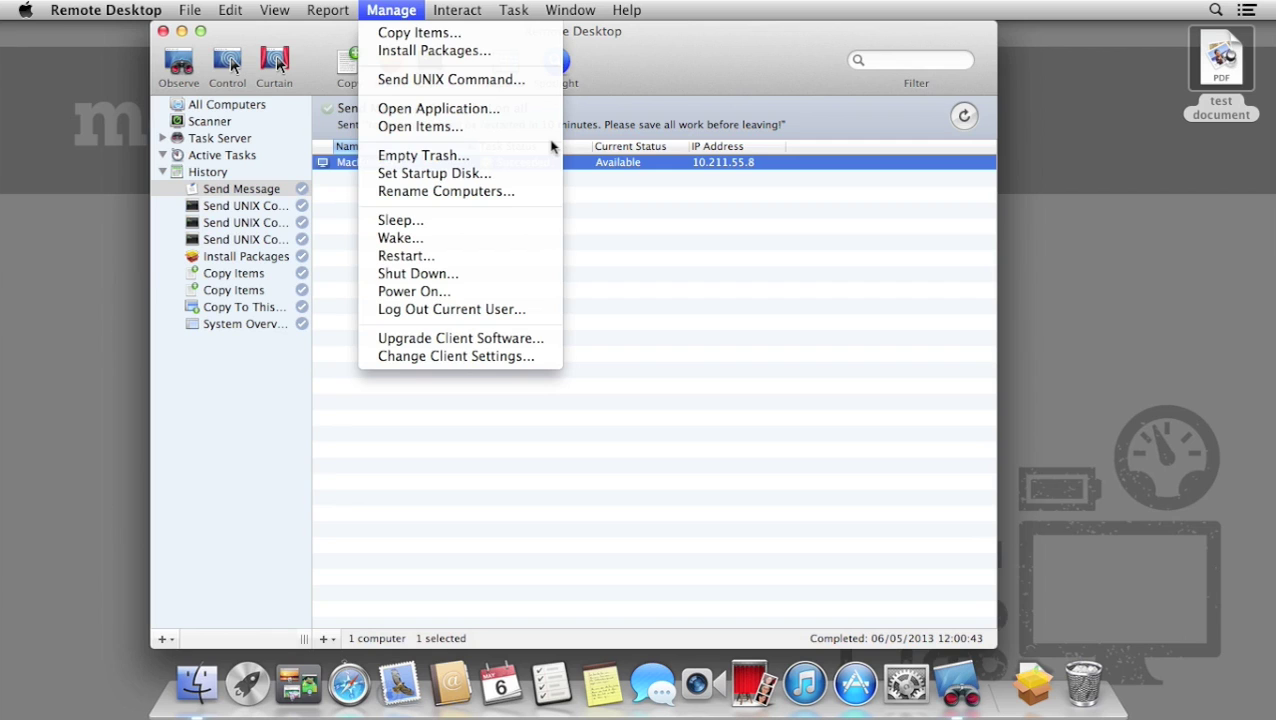
{"action": "left_click", "coordinate": [546, 311]}
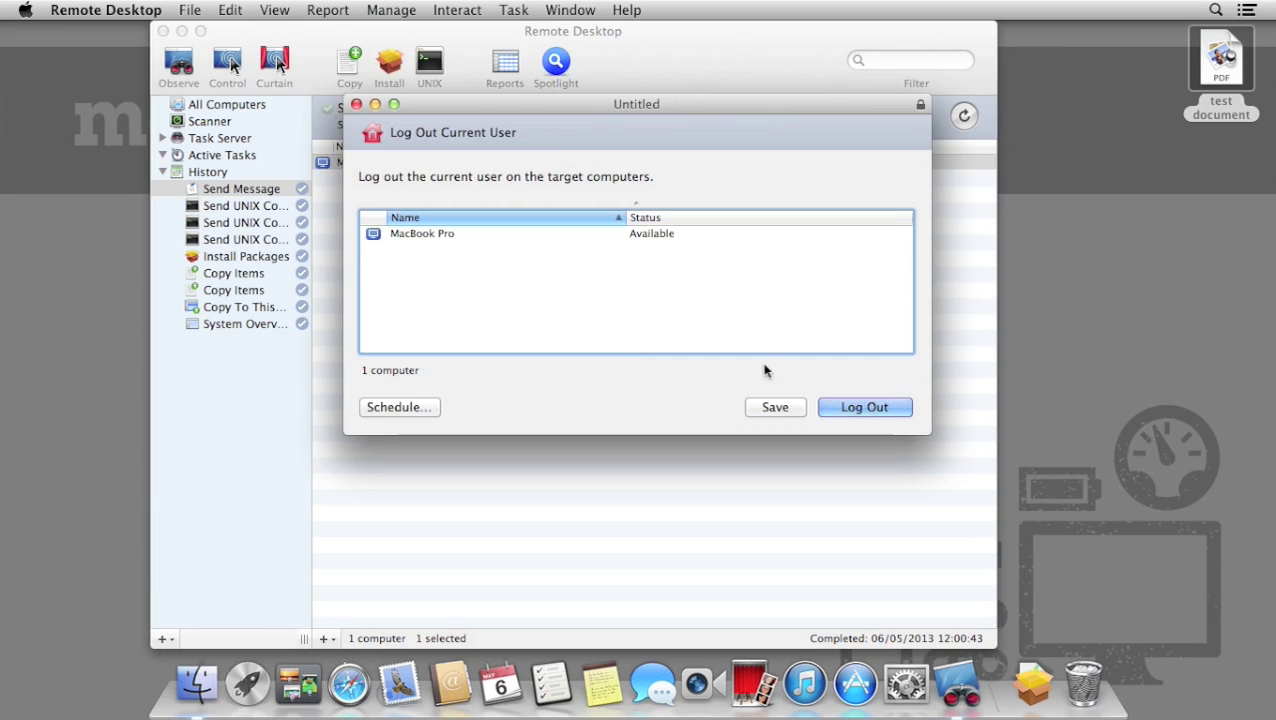
{"action": "left_click", "coordinate": [880, 413]}
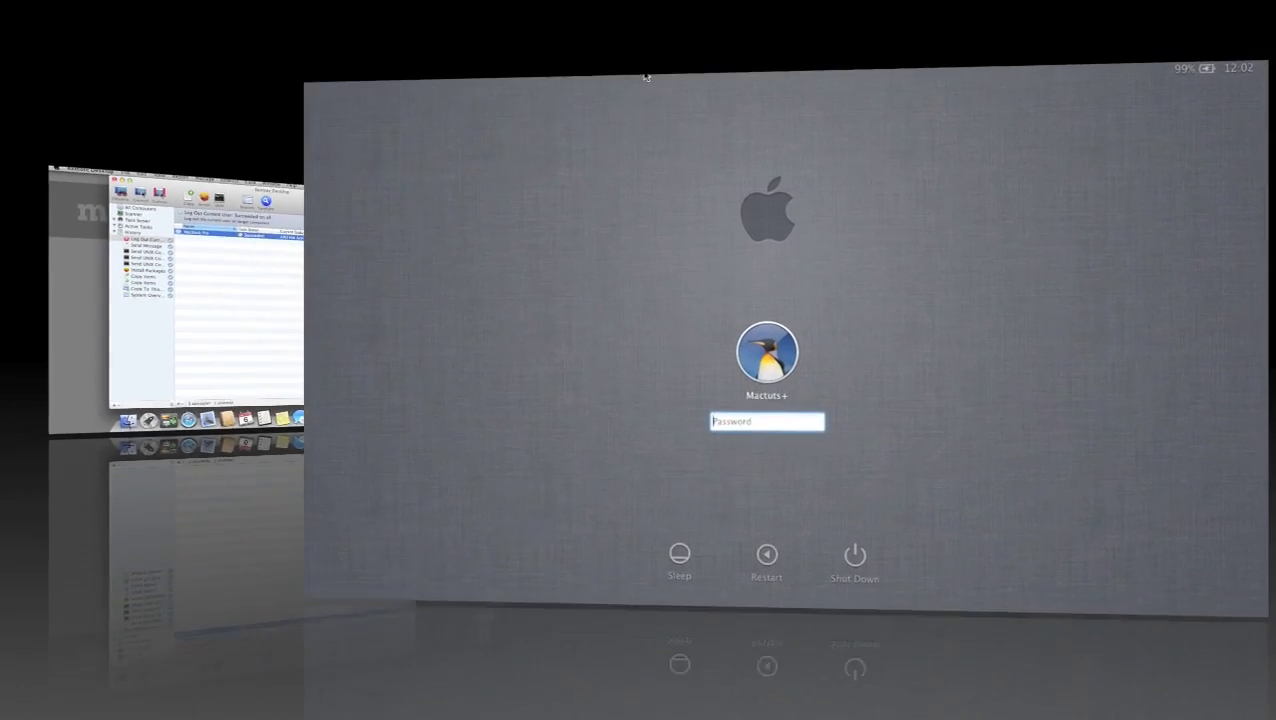